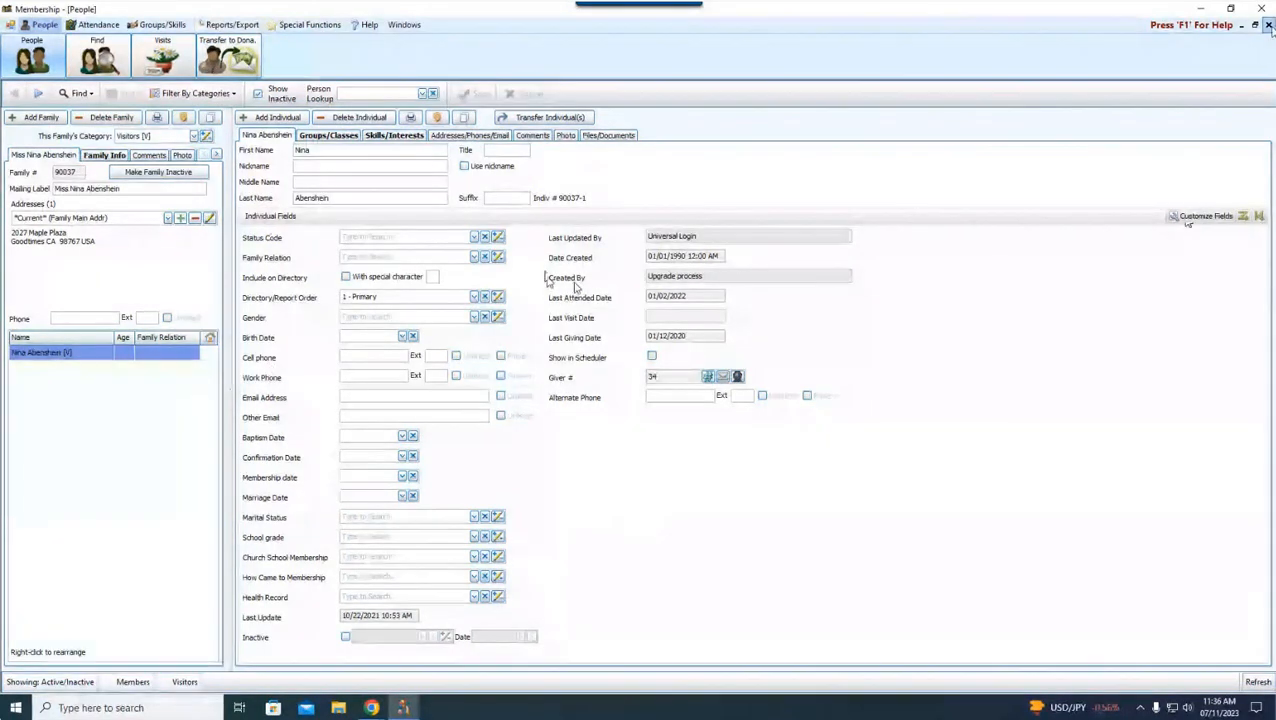
left_click(1267, 25)
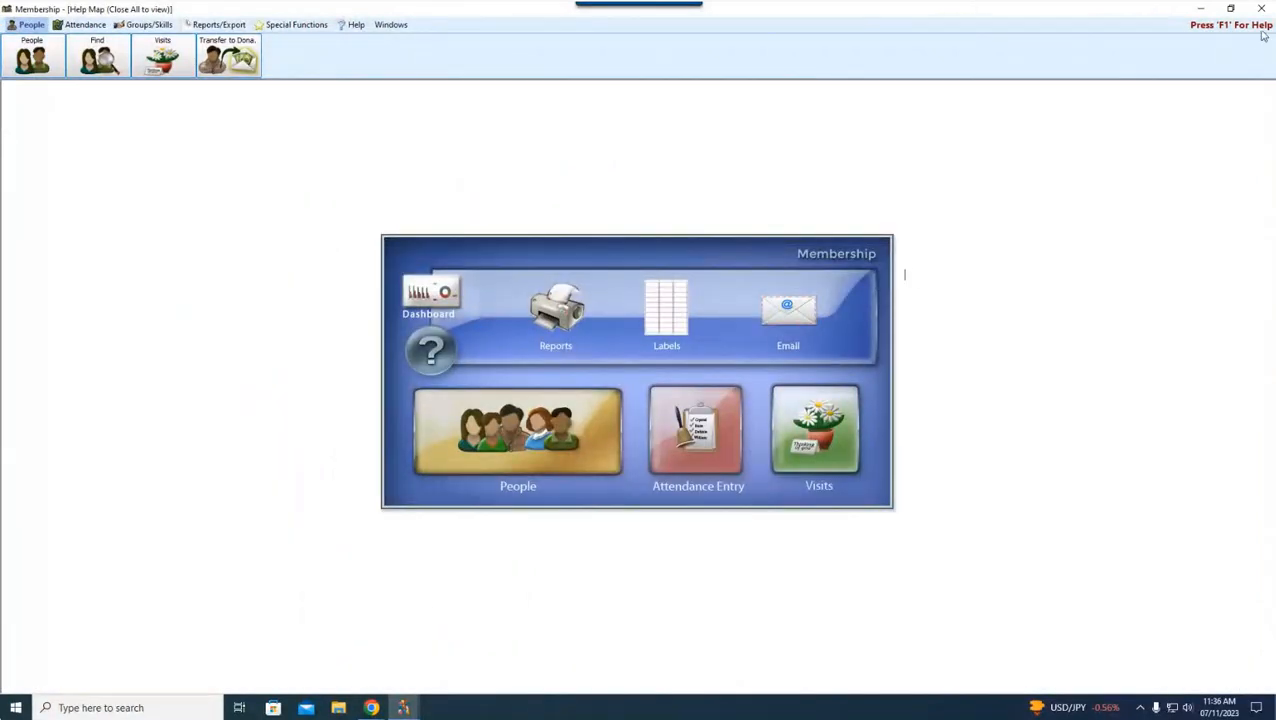
left_click(570, 320)
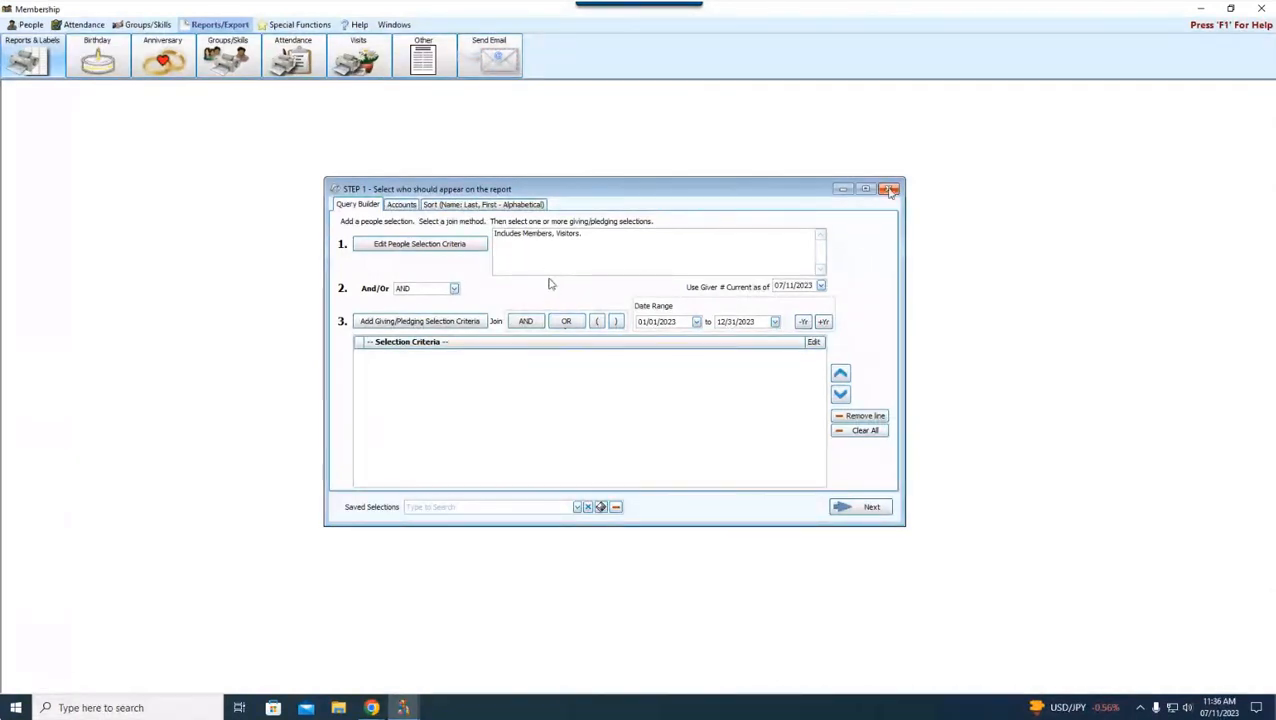
left_click(891, 190)
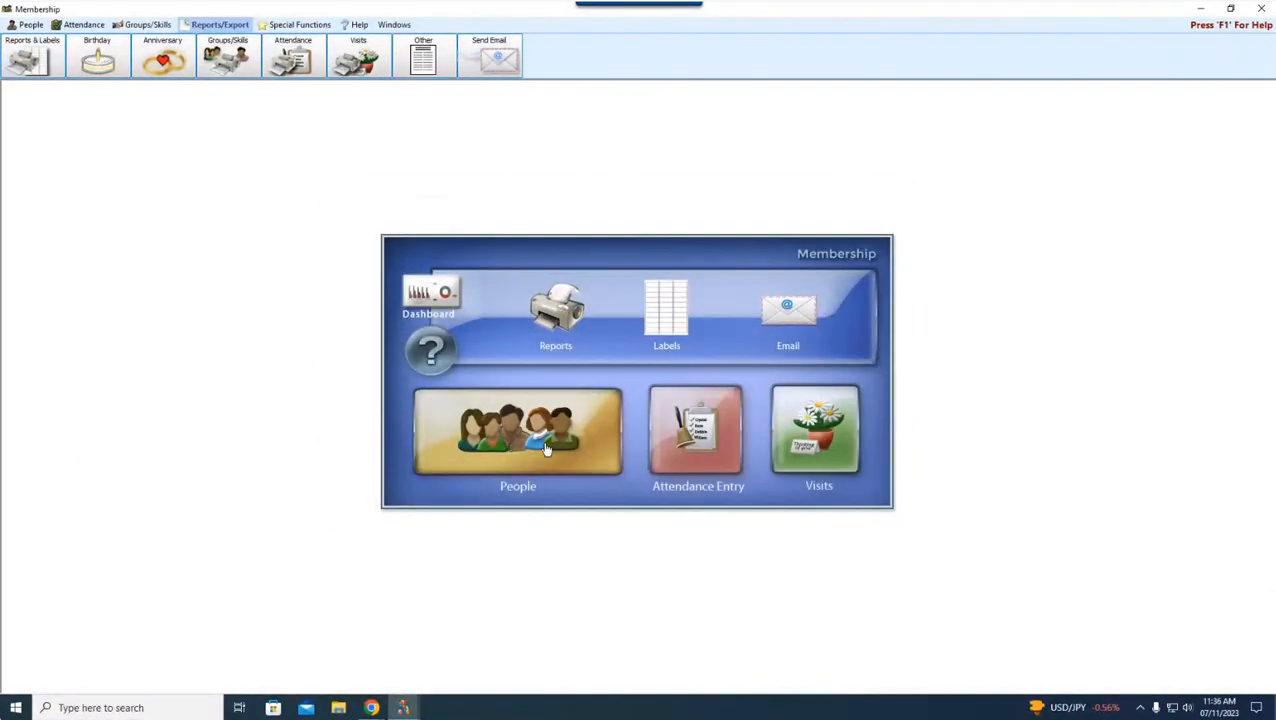
left_click(664, 352)
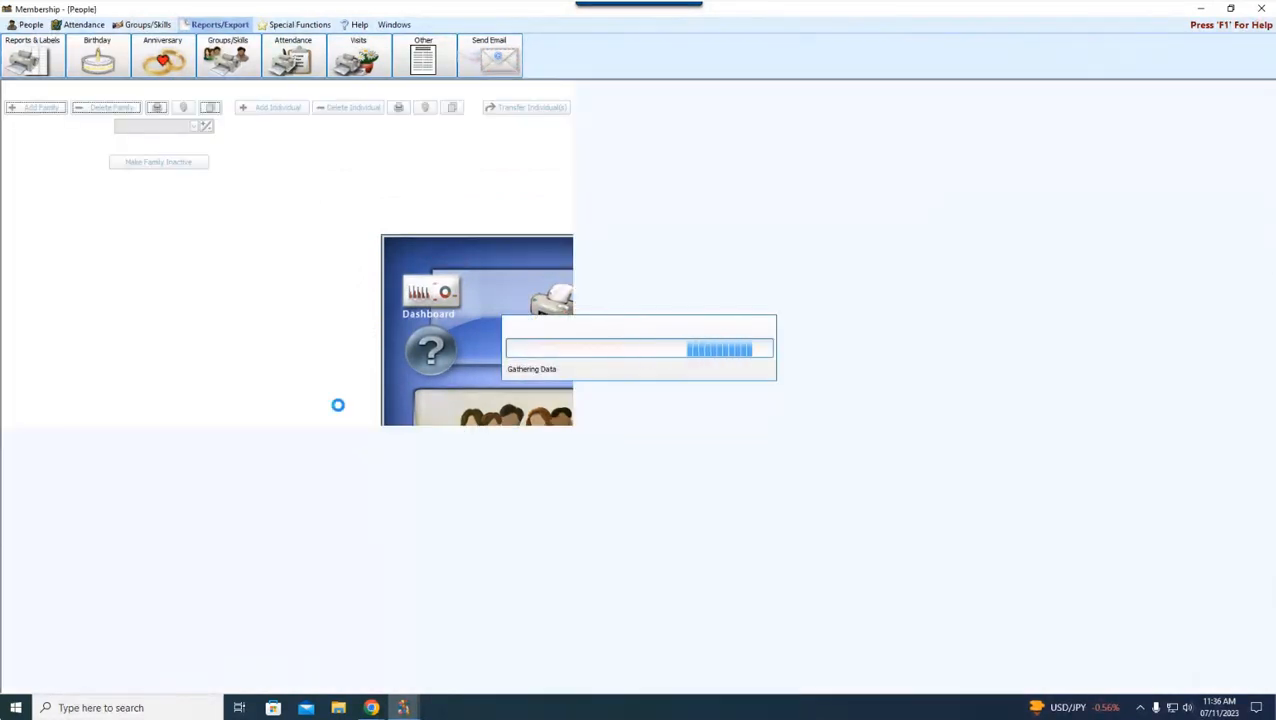
Step: Start a Reports/Directory/Export report with the People window minimized, and open its people selection criteria for editing
left_click(238, 27)
left_click(33, 60)
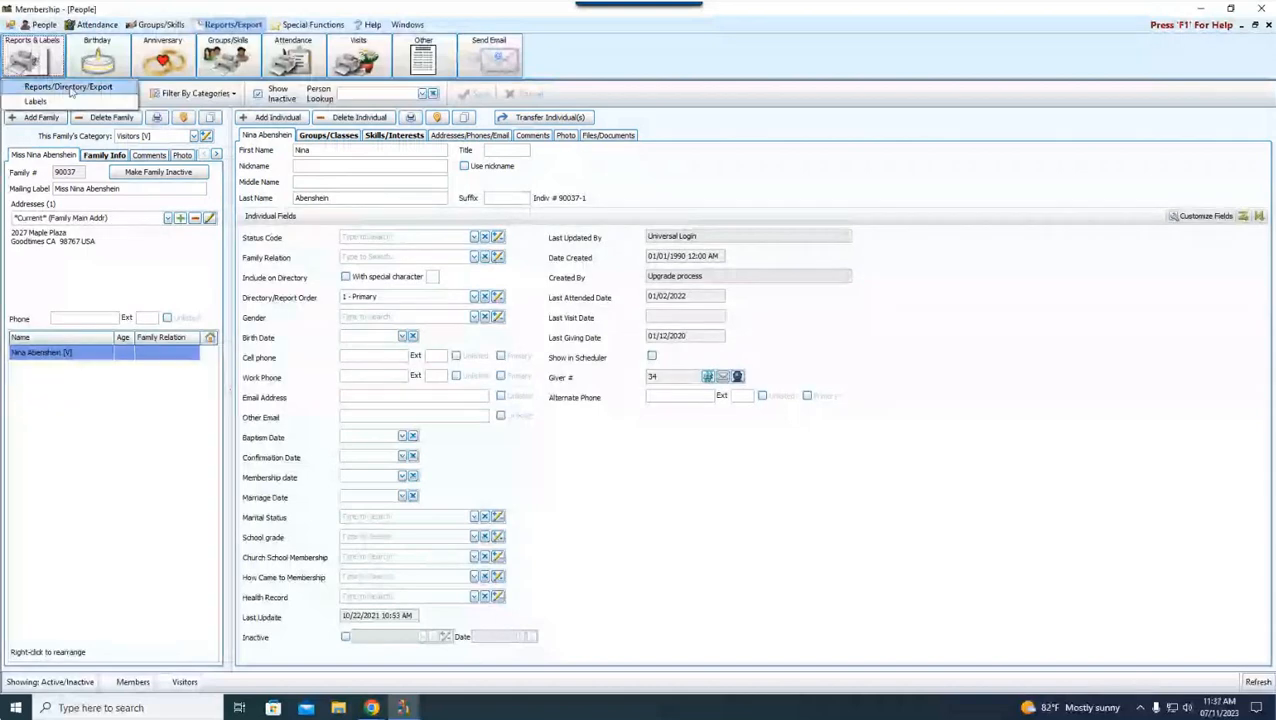
left_click(68, 87)
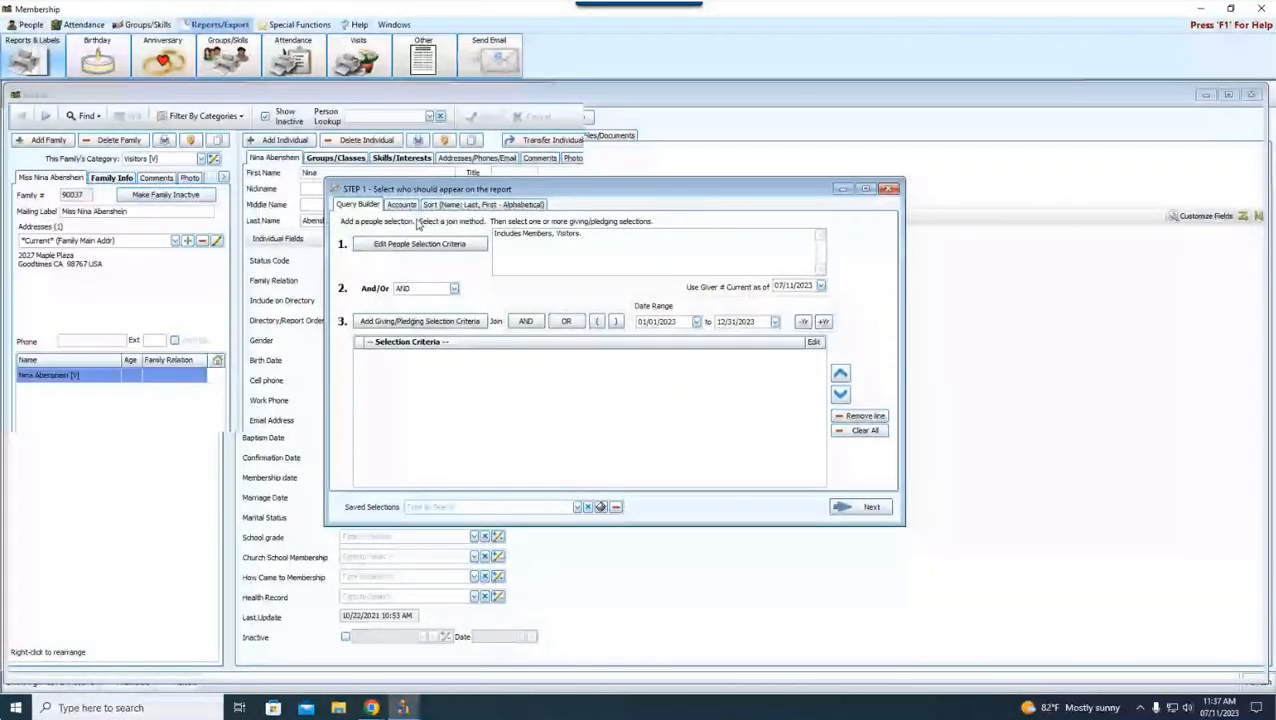
left_click(1206, 95)
left_click_drag(633, 197, 633, 210)
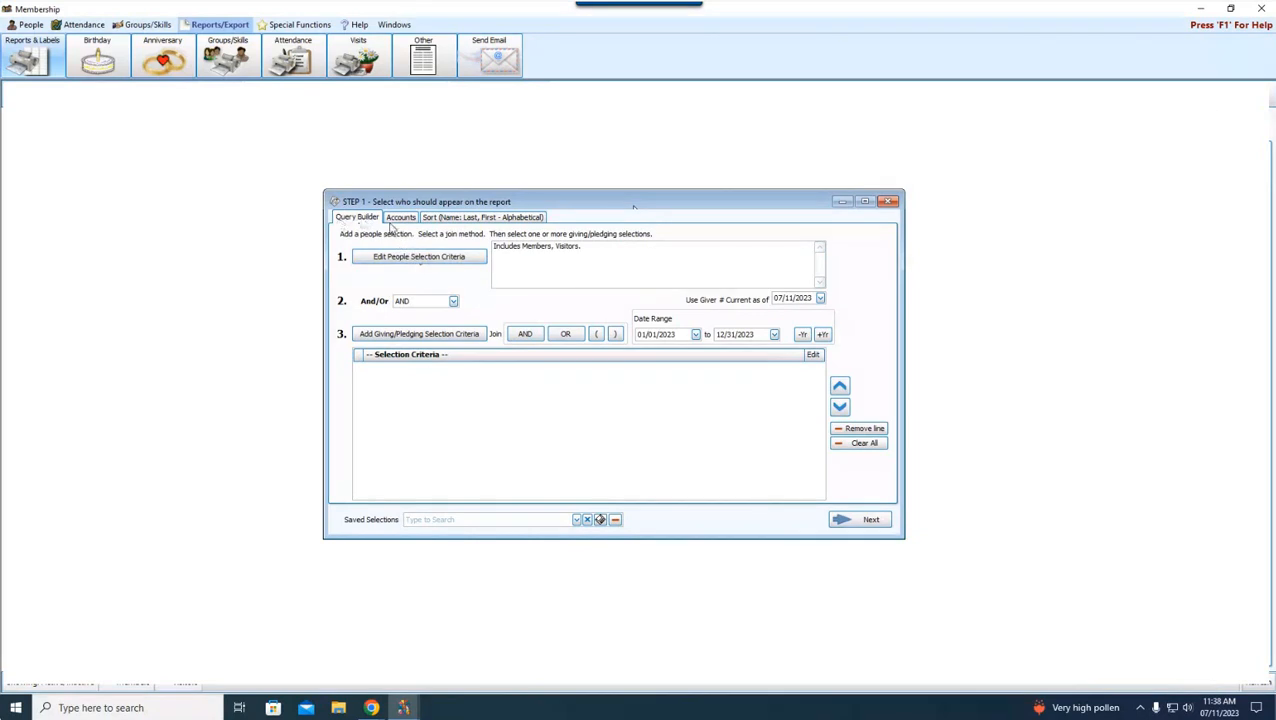
left_click_drag(413, 205, 407, 210)
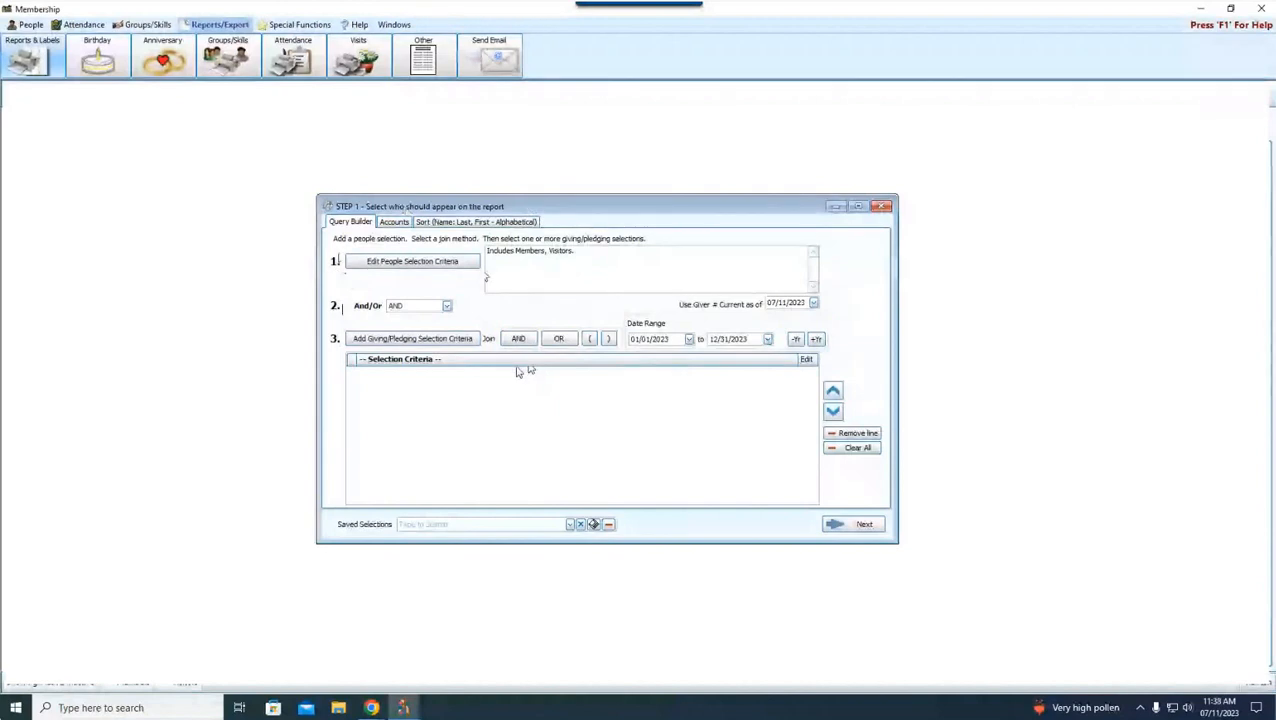
left_click(416, 264)
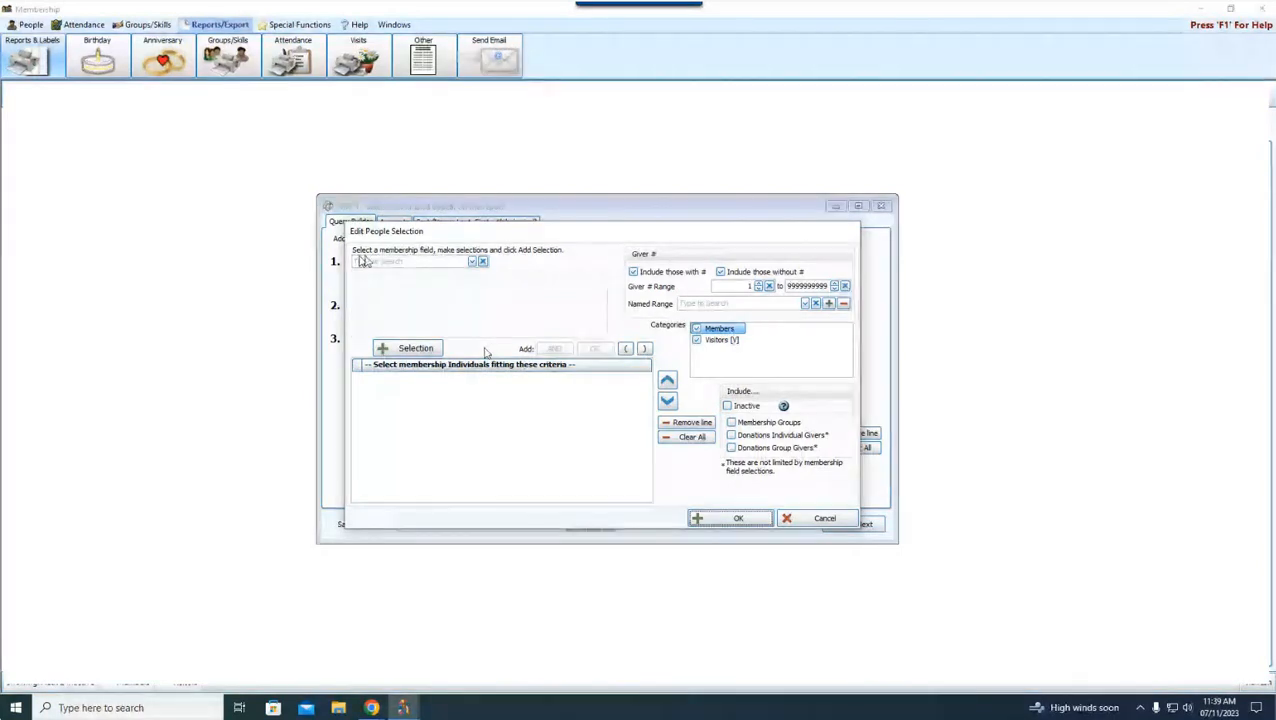
Step: Try a people criterion for Confirmation Date between 07/01/2021 and 07/11/2023, and remove that line again
left_click(472, 261)
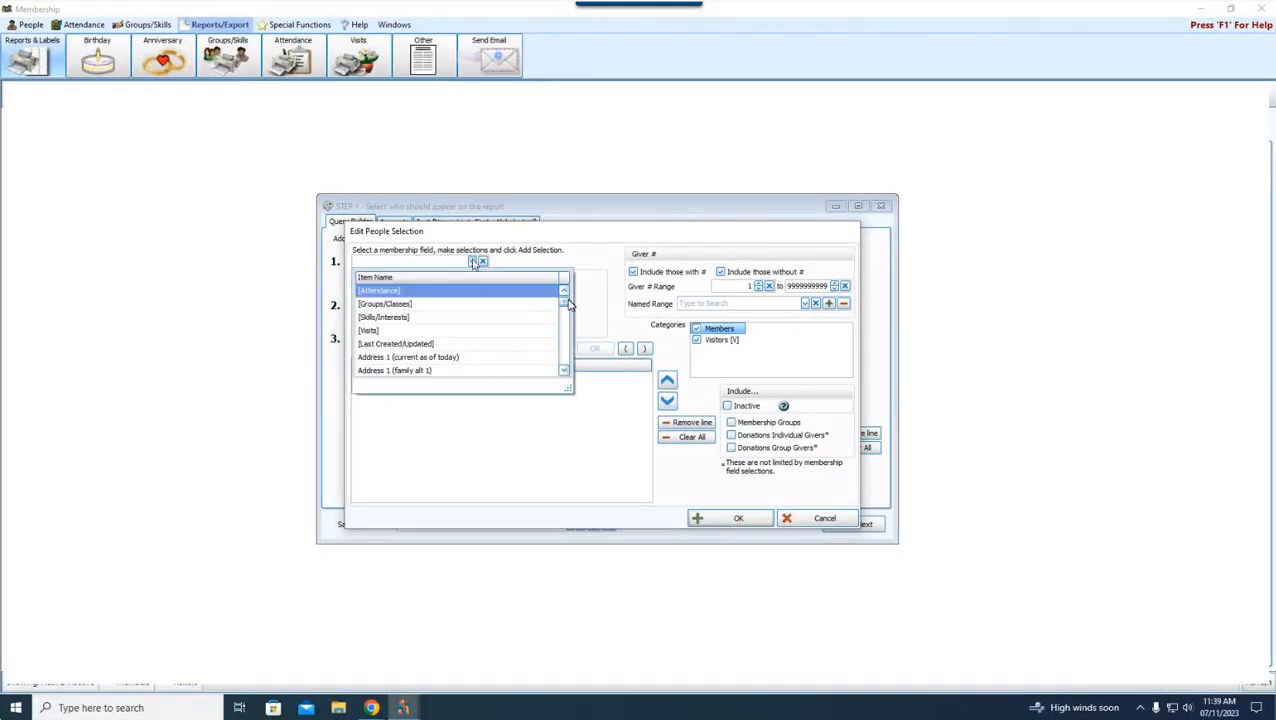
left_click_drag(567, 304, 586, 323)
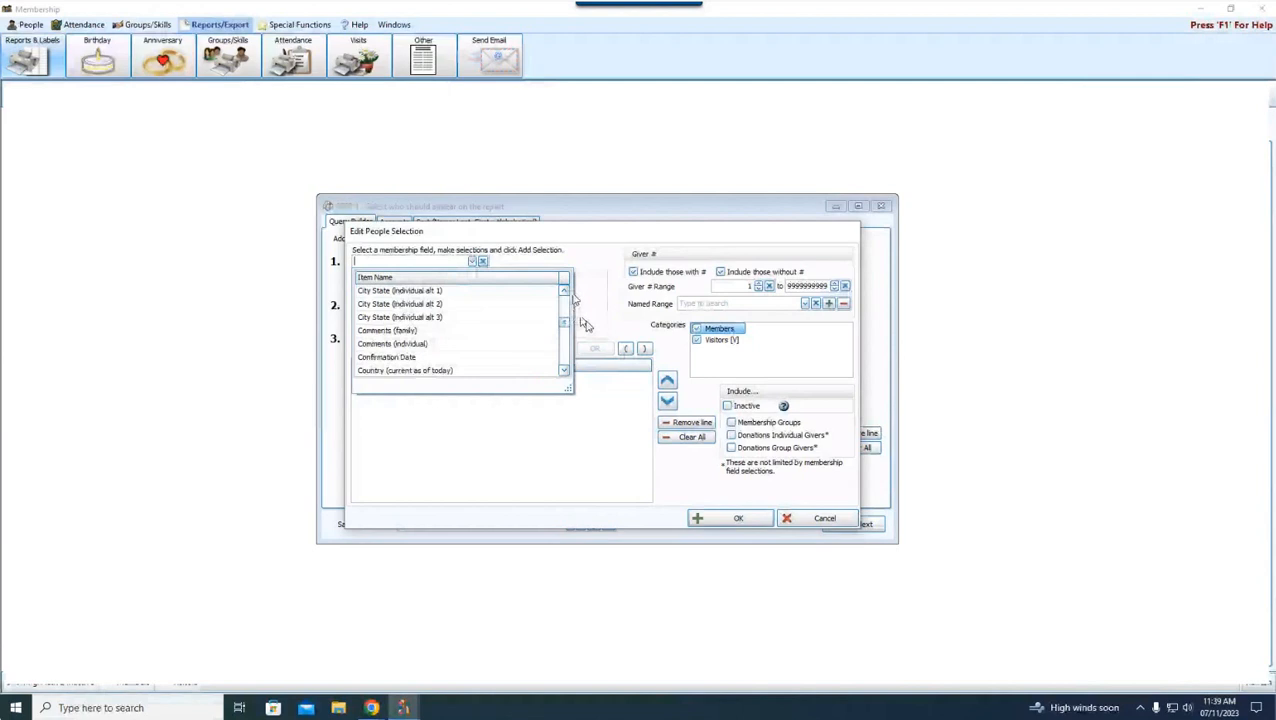
left_click(490, 357)
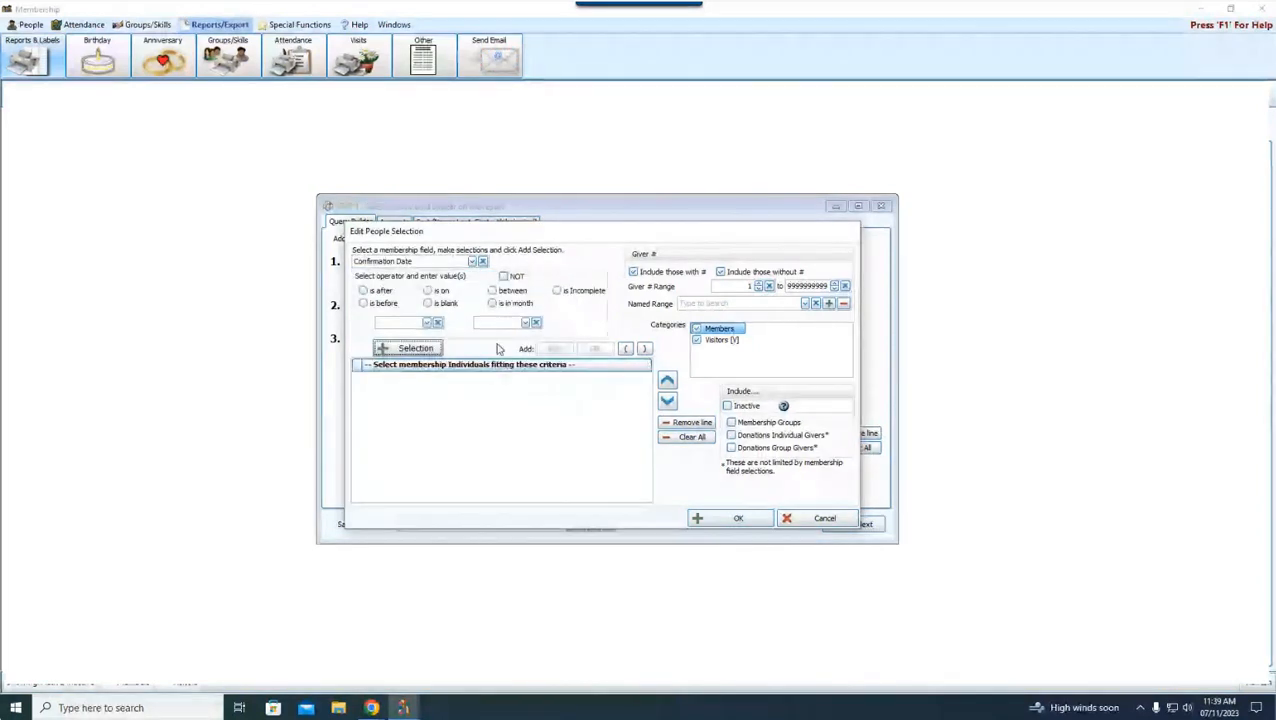
left_click(510, 292)
left_click(428, 323)
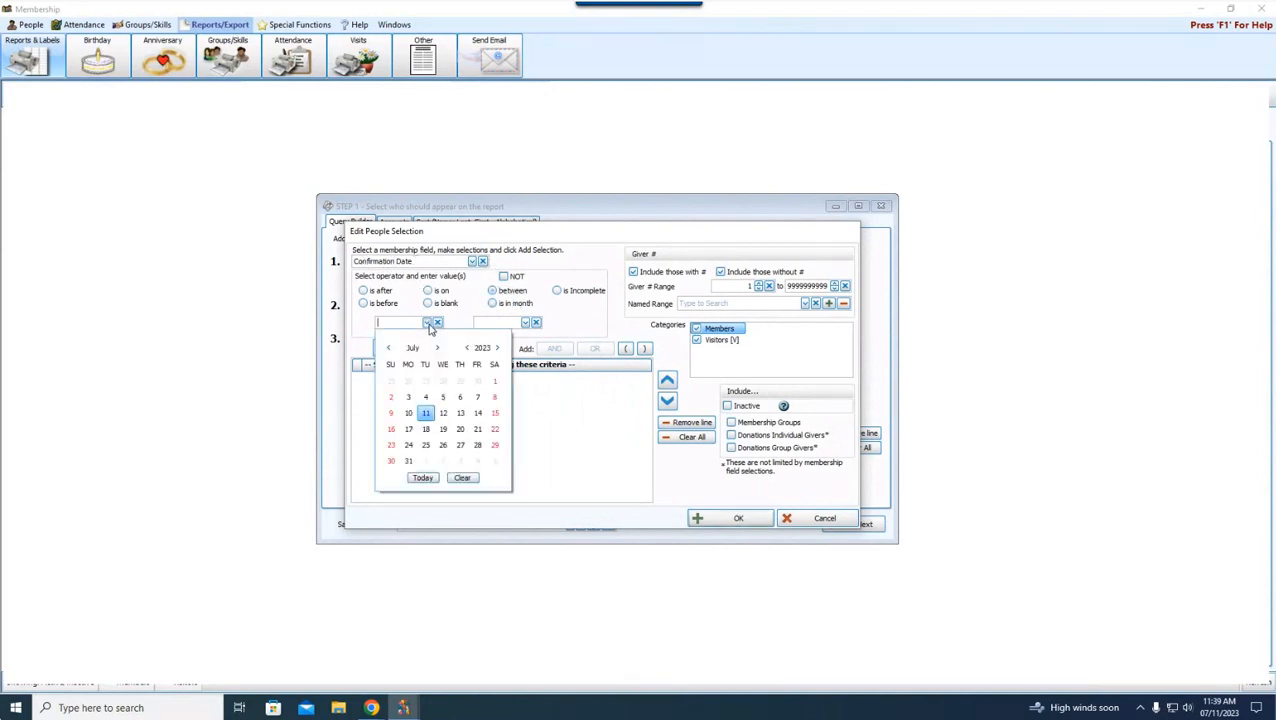
left_click(466, 348)
left_click(466, 348)
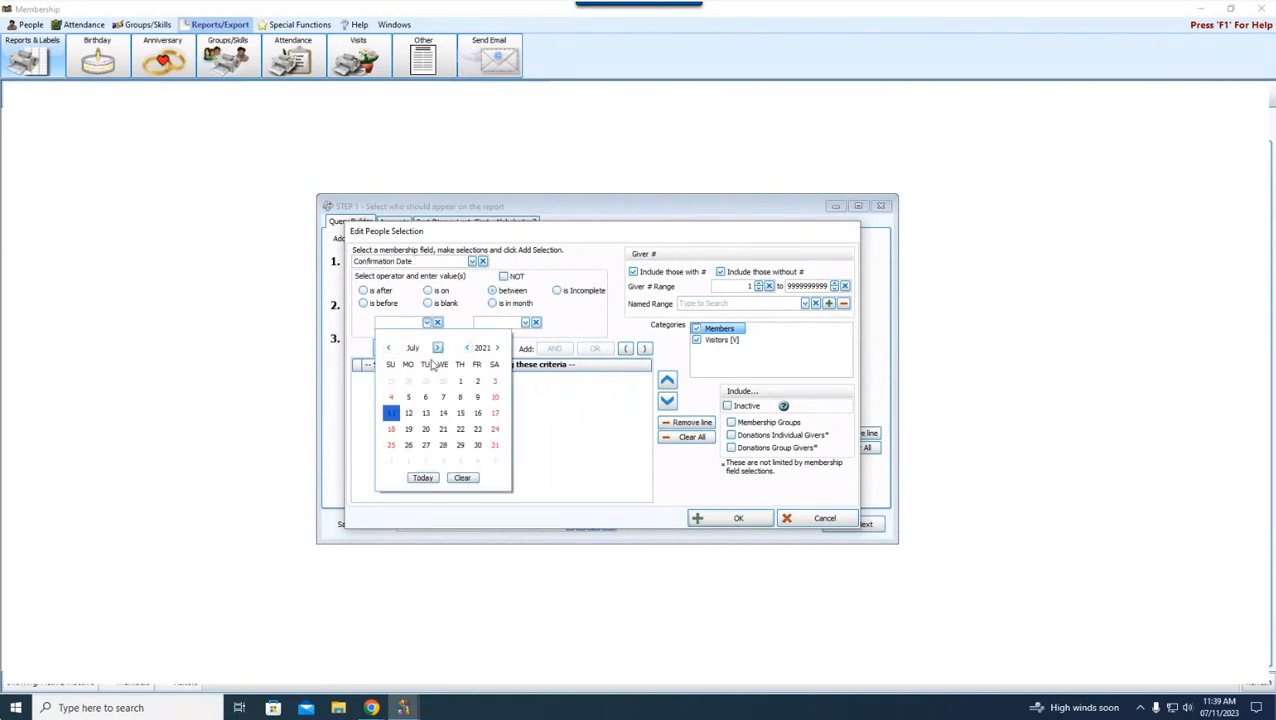
left_click(460, 381)
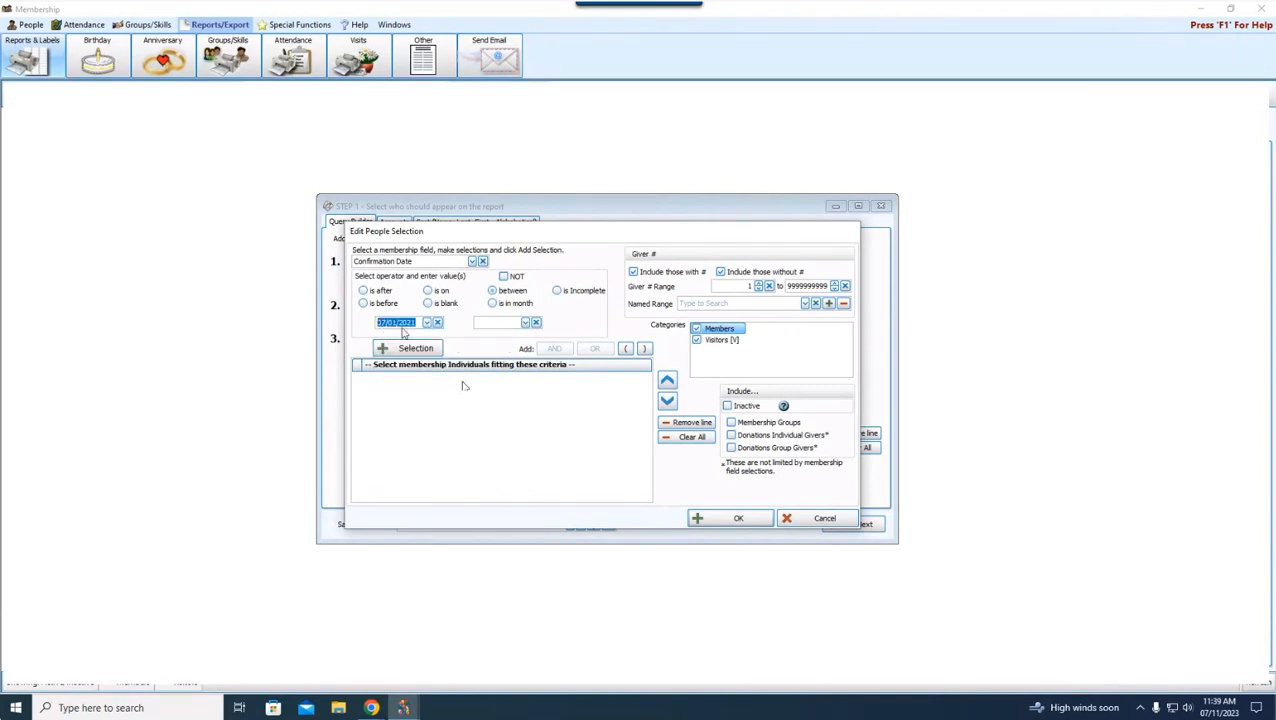
left_click(525, 322)
left_click(534, 479)
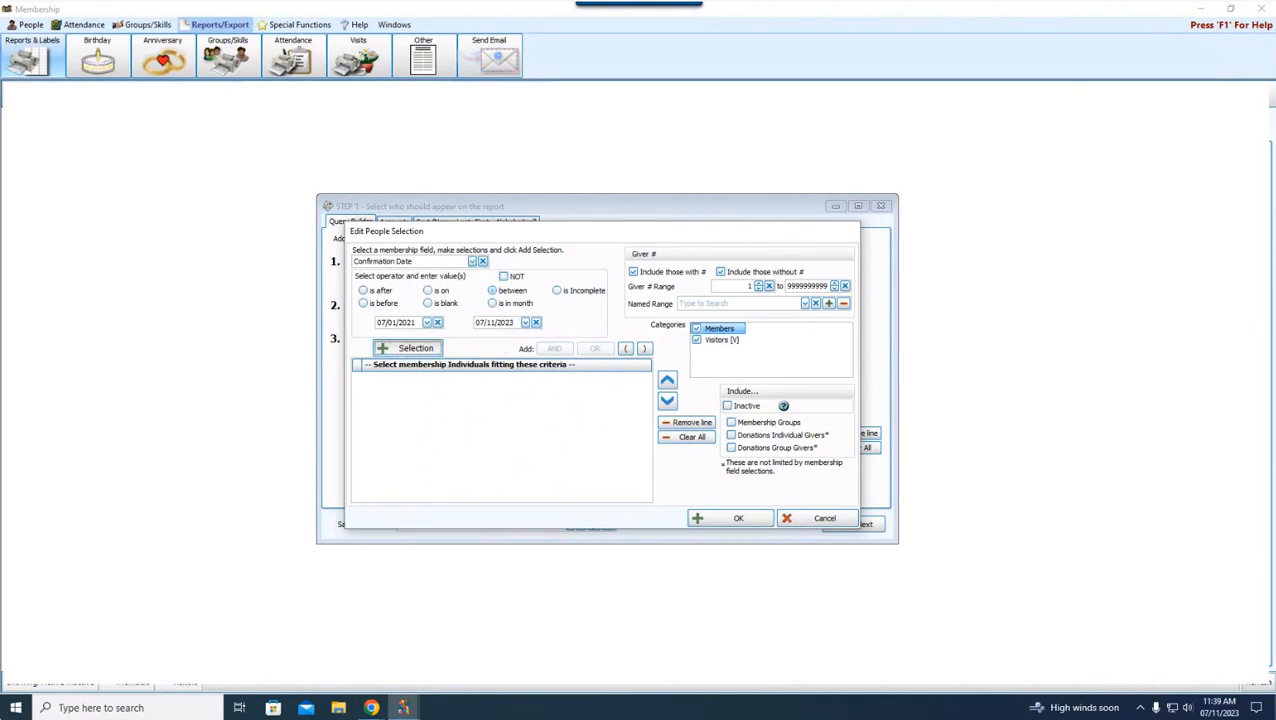
left_click(407, 350)
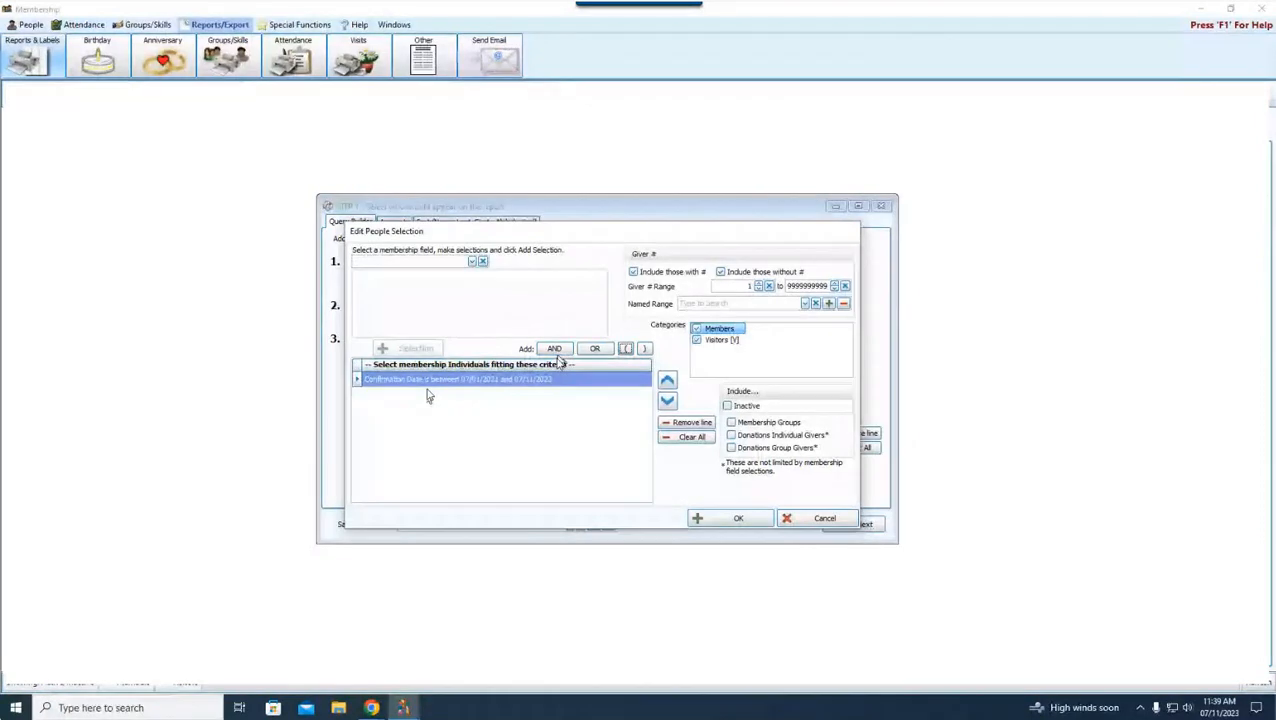
left_click(713, 426)
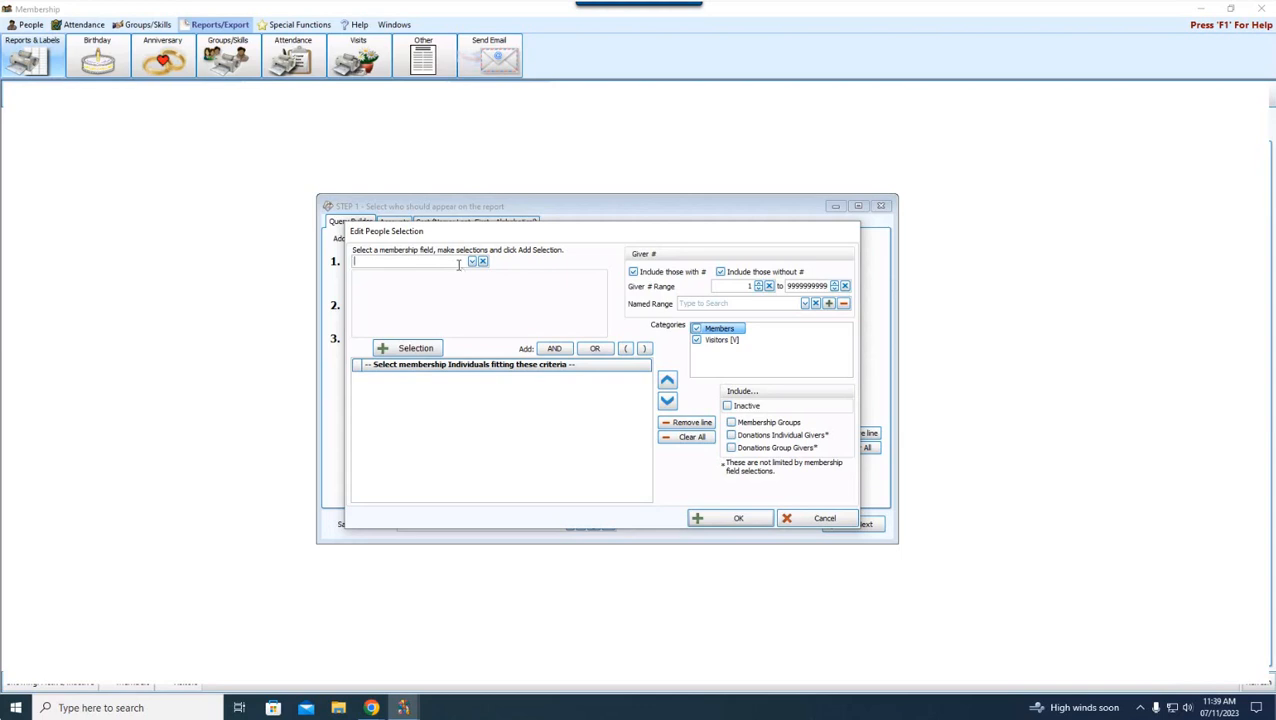
Step: Add a people selection criterion for Birth Date in the month of August
type("bir")
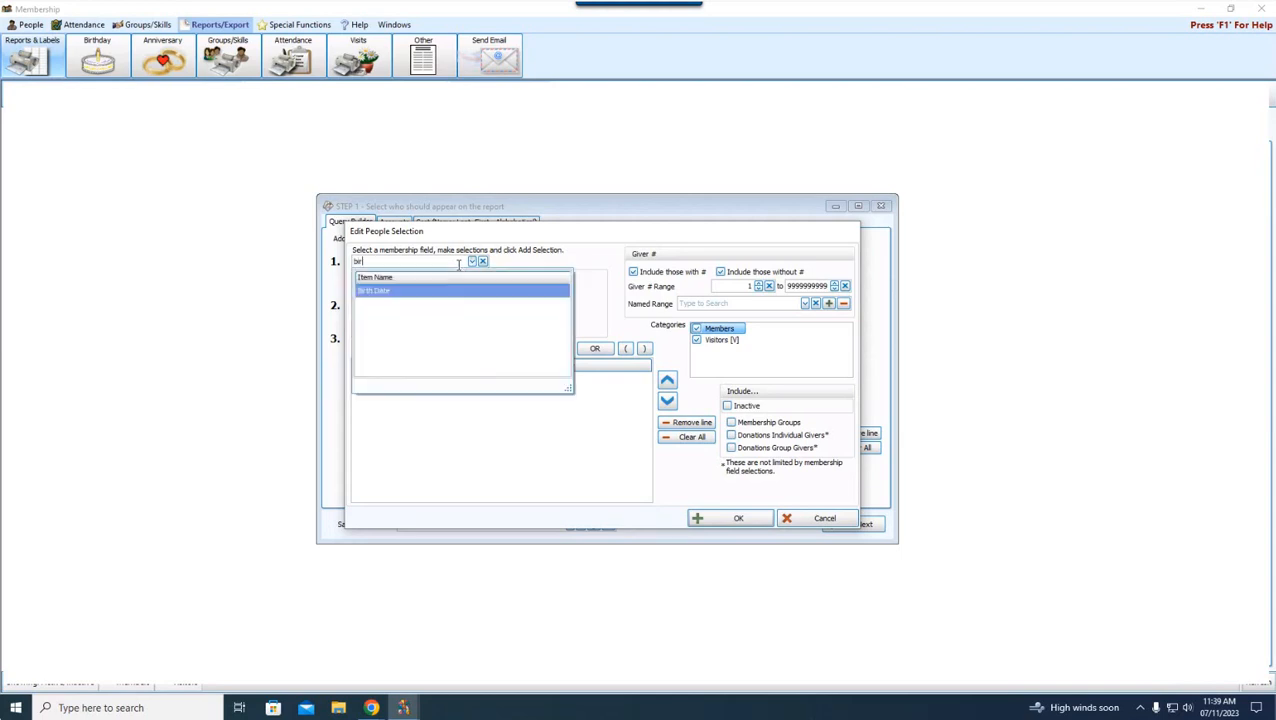
left_click(459, 292)
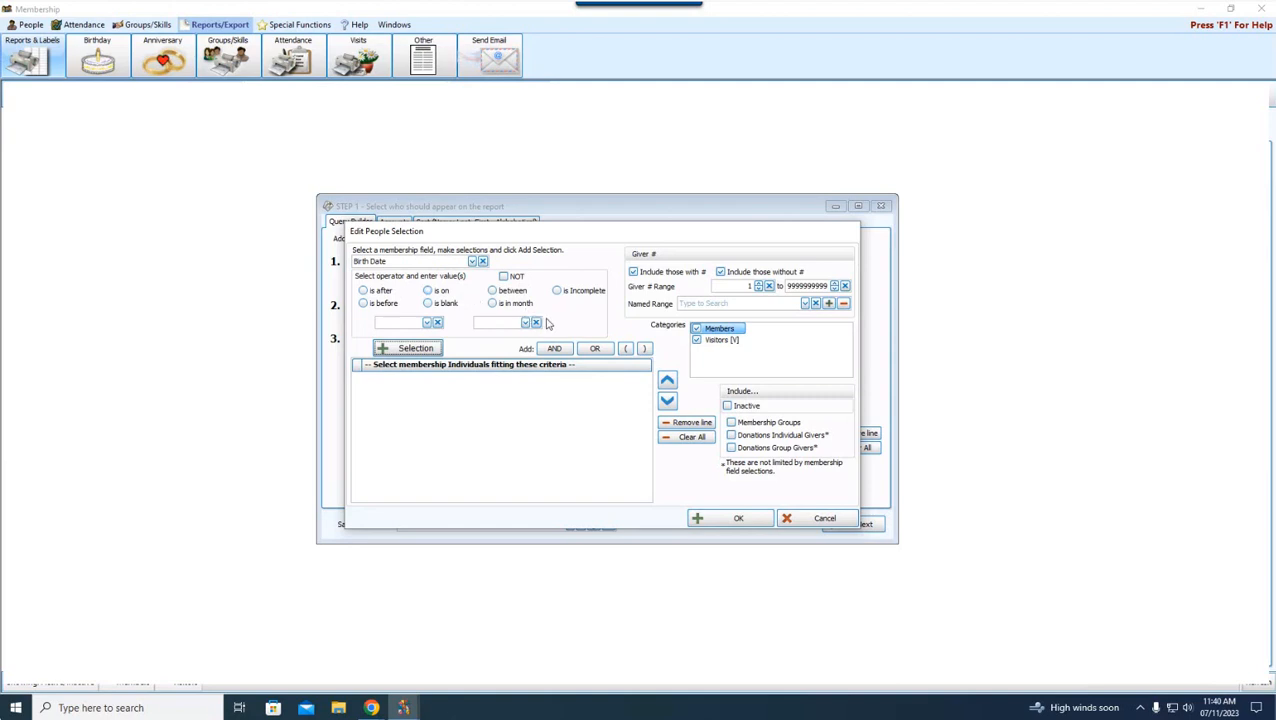
left_click(492, 305)
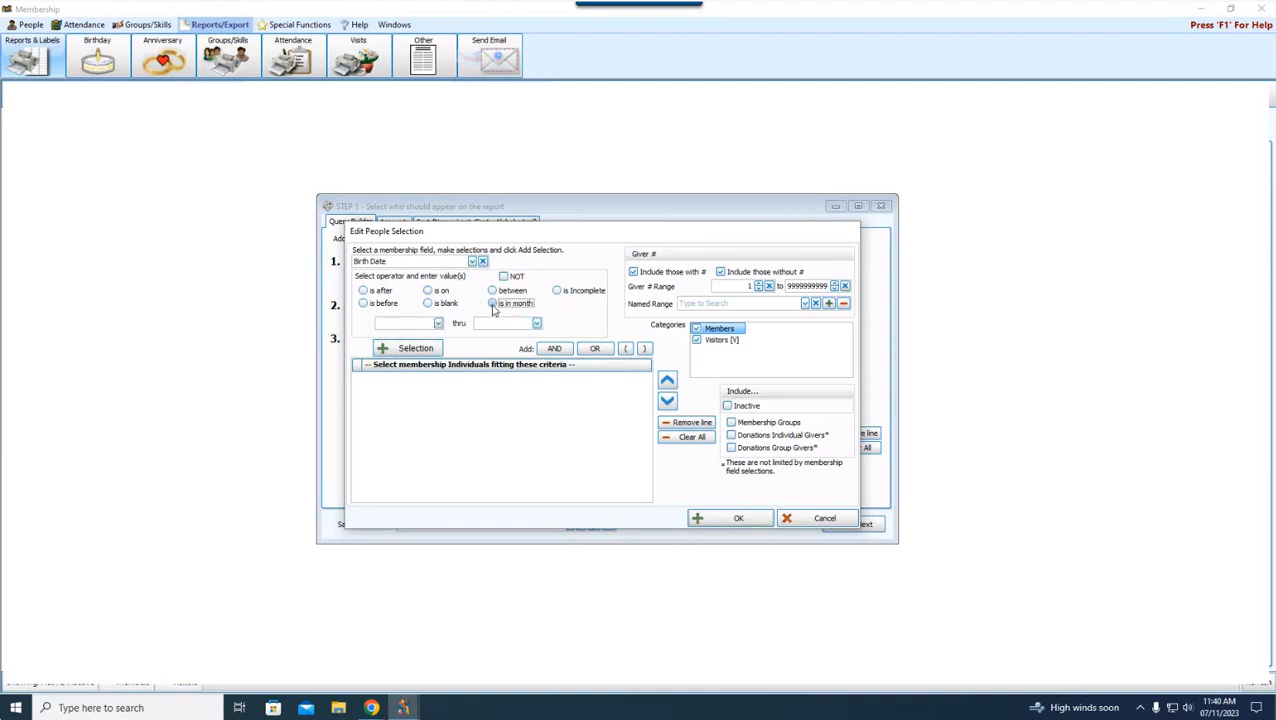
left_click(438, 324)
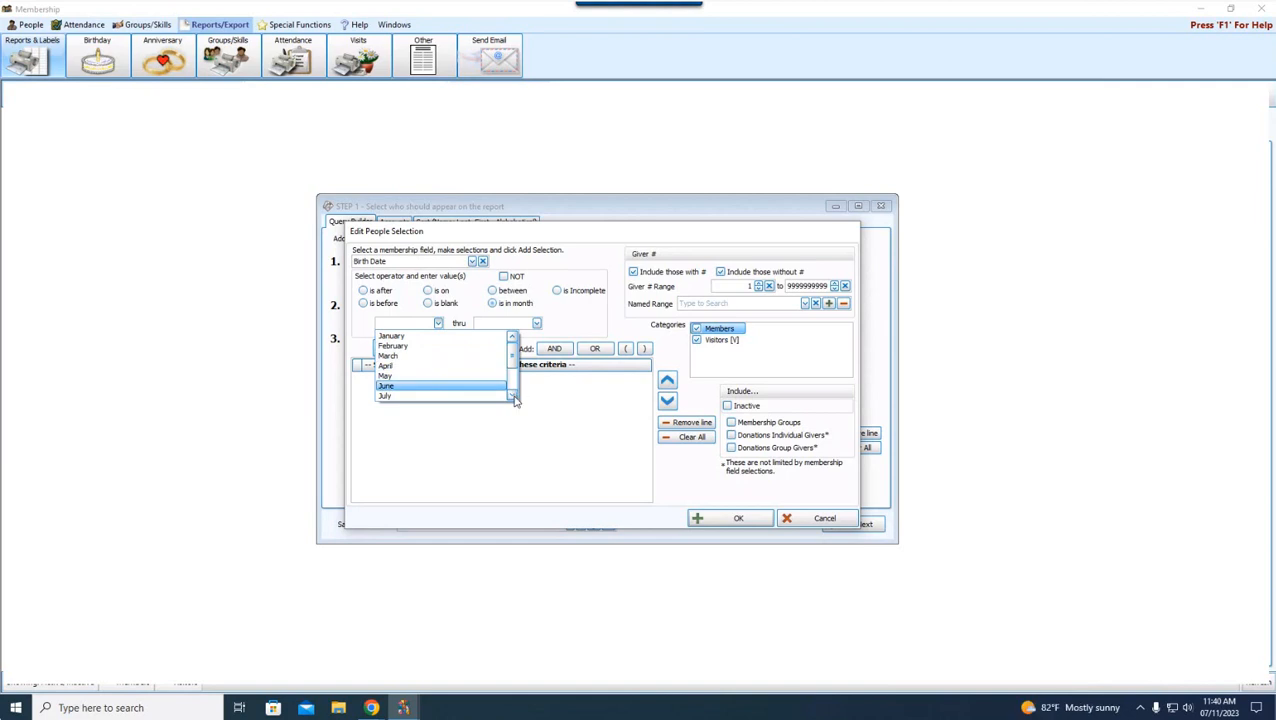
scroll(513, 397, "down", 1)
left_click(466, 377)
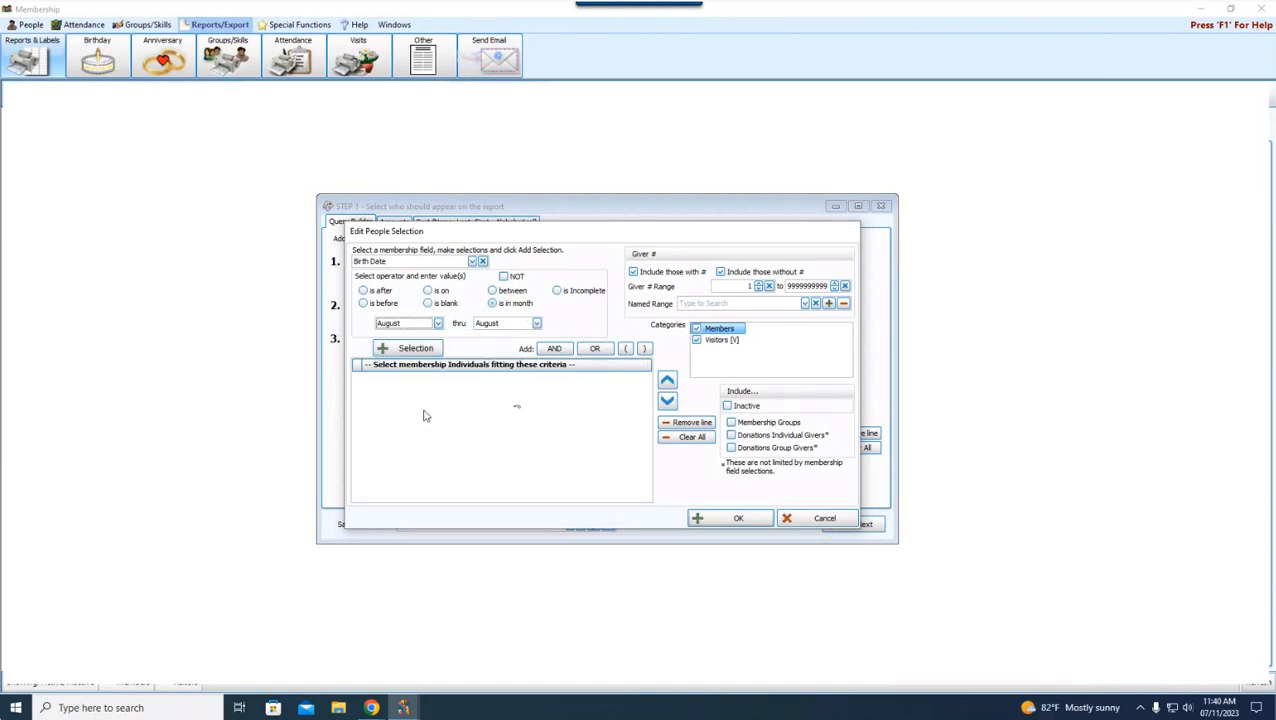
left_click(408, 348)
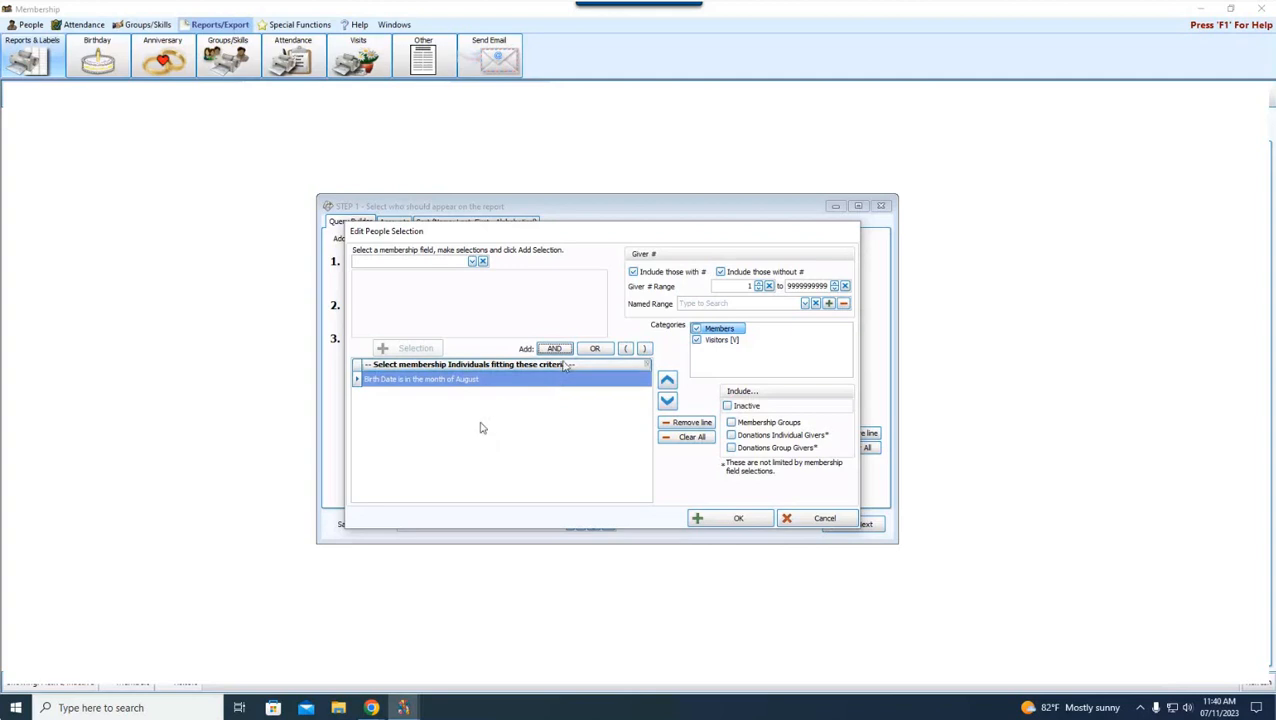
Step: Add an AND condition requiring Age greater than 79 to the people selection
left_click(553, 350)
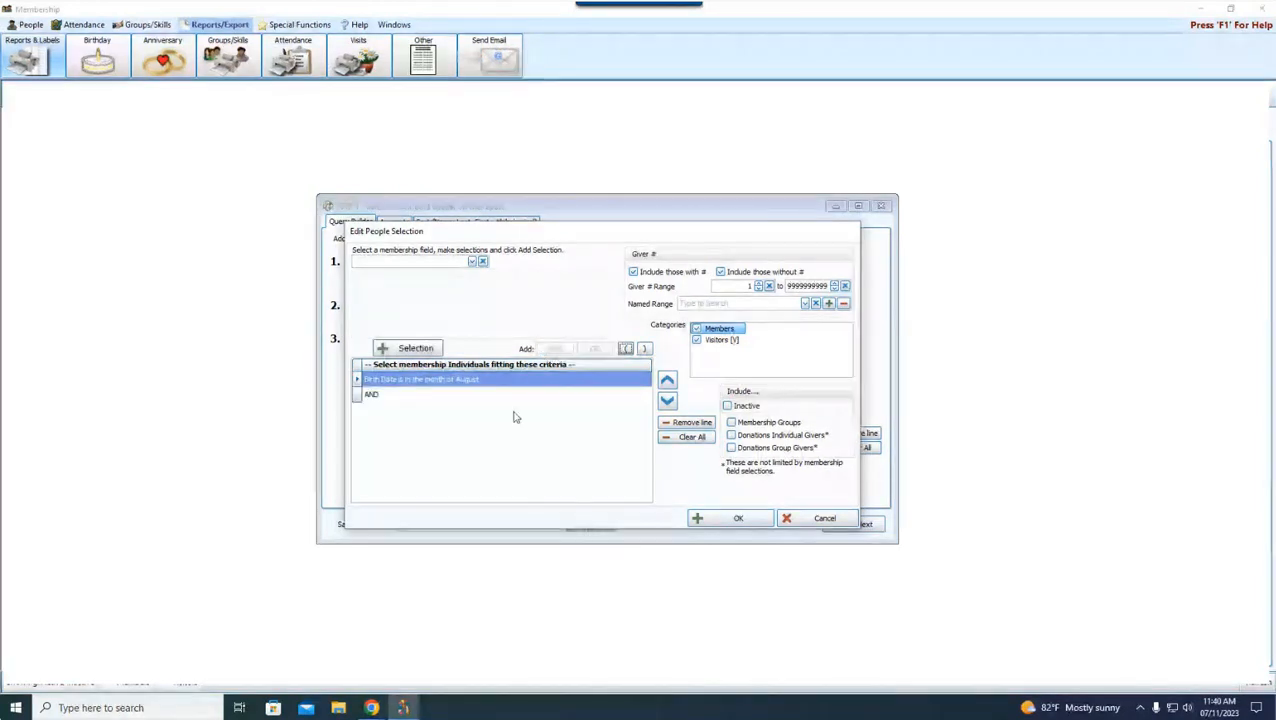
left_click(413, 263)
type("age")
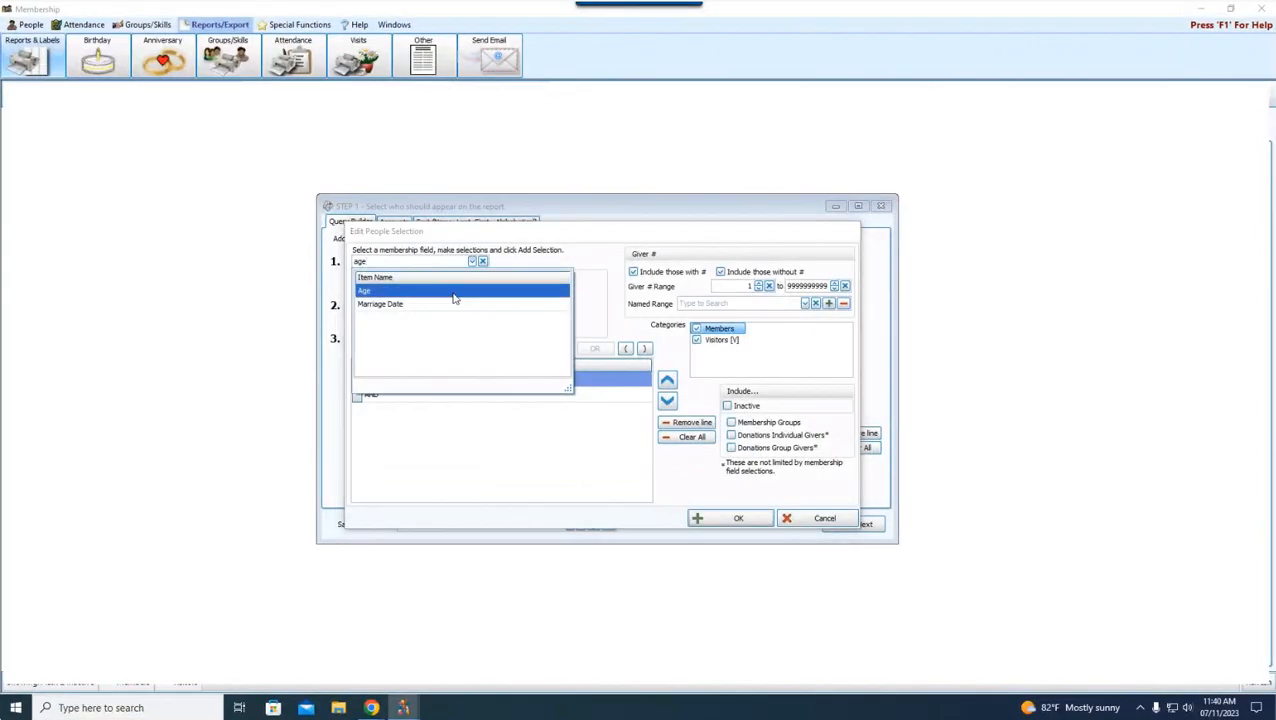
left_click(453, 297)
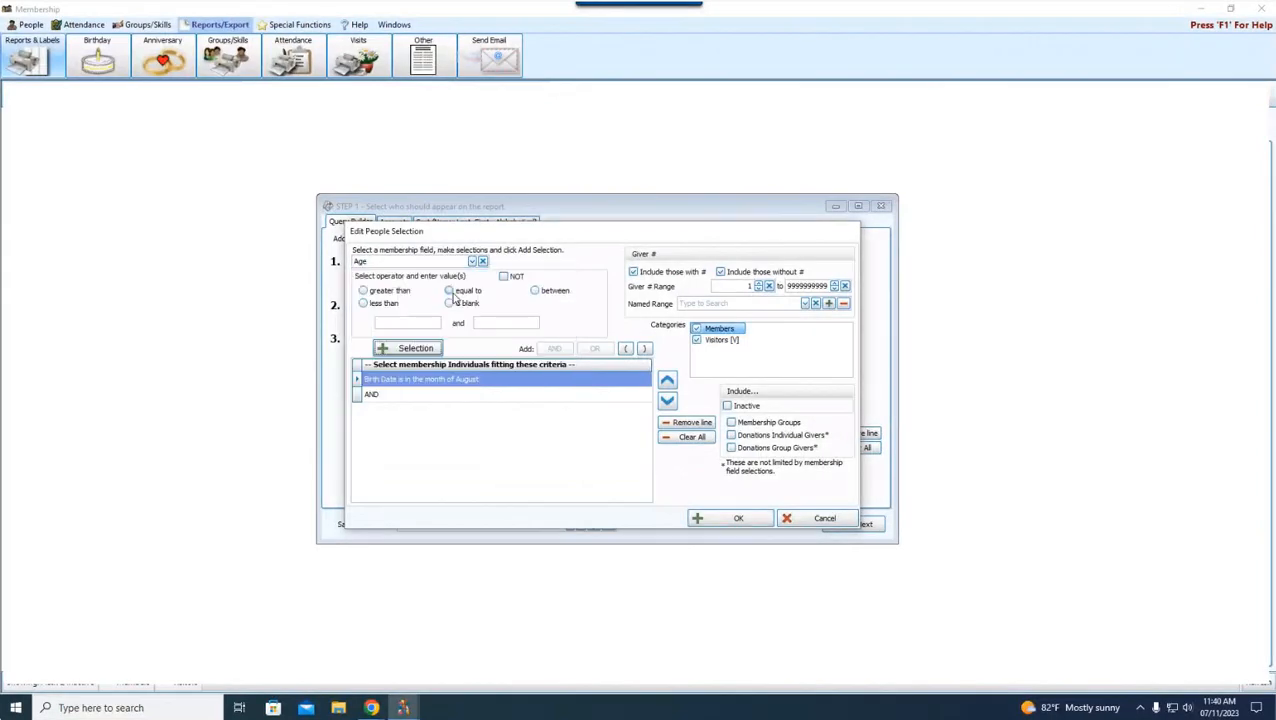
left_click(399, 293)
left_click(422, 323)
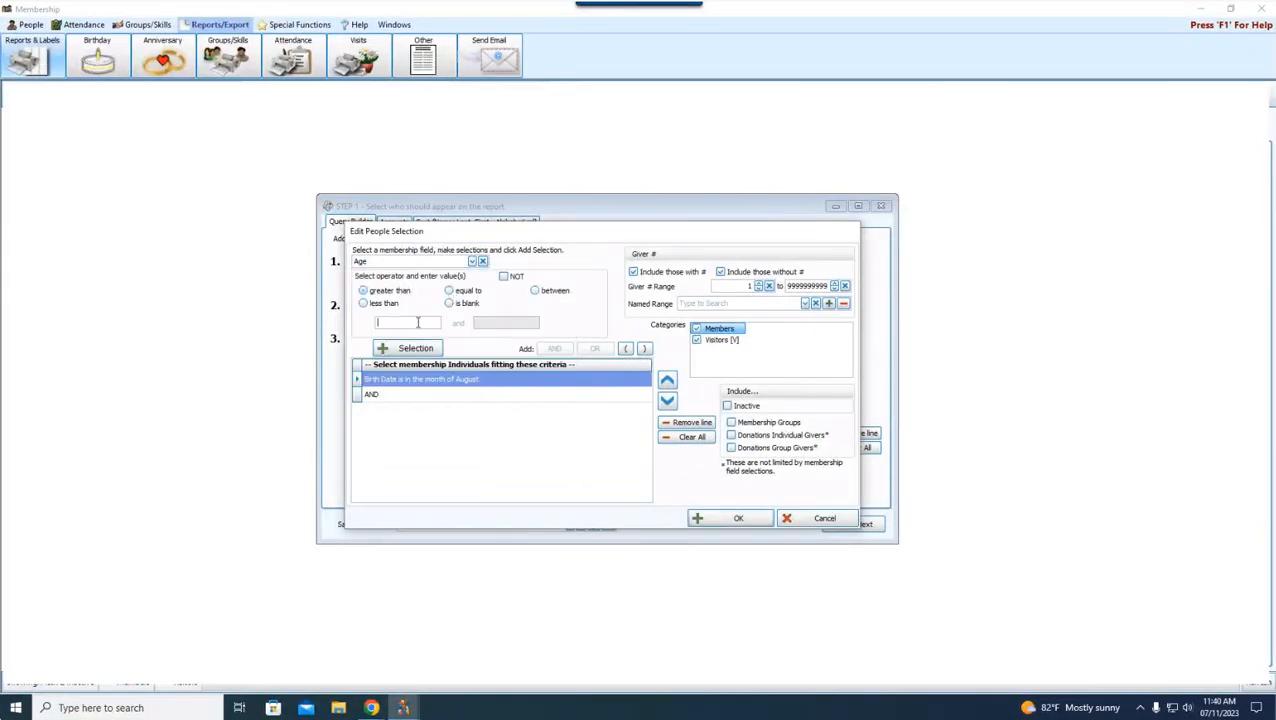
type("79")
left_click(416, 348)
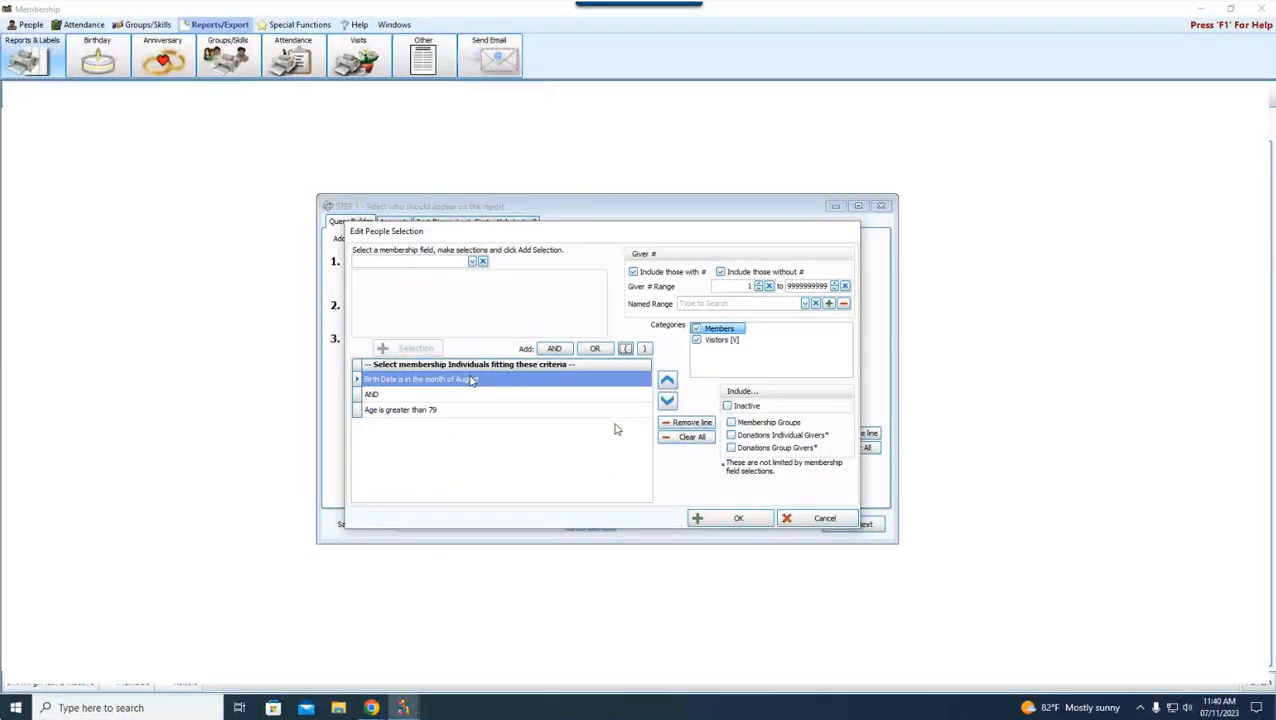
Step: Review how the birth month and age criteria are joined by the AND line in the selection list
left_click(397, 396)
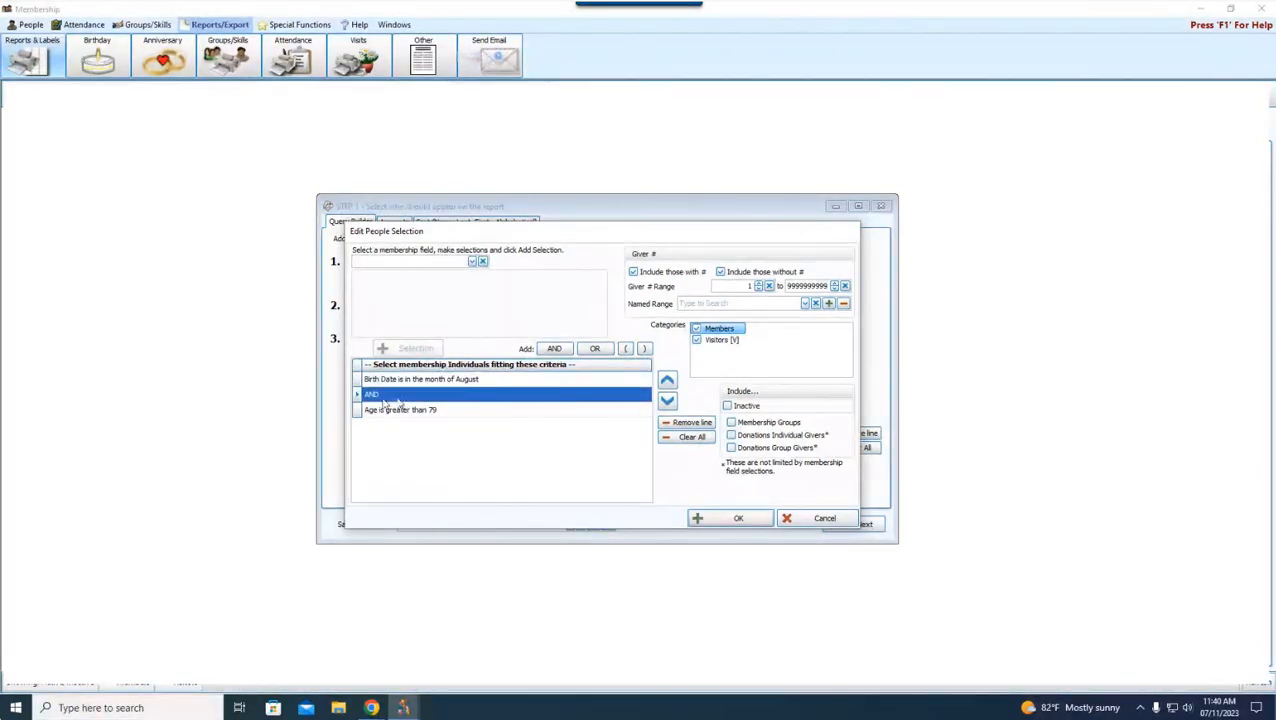
left_click(456, 381)
left_click(473, 413)
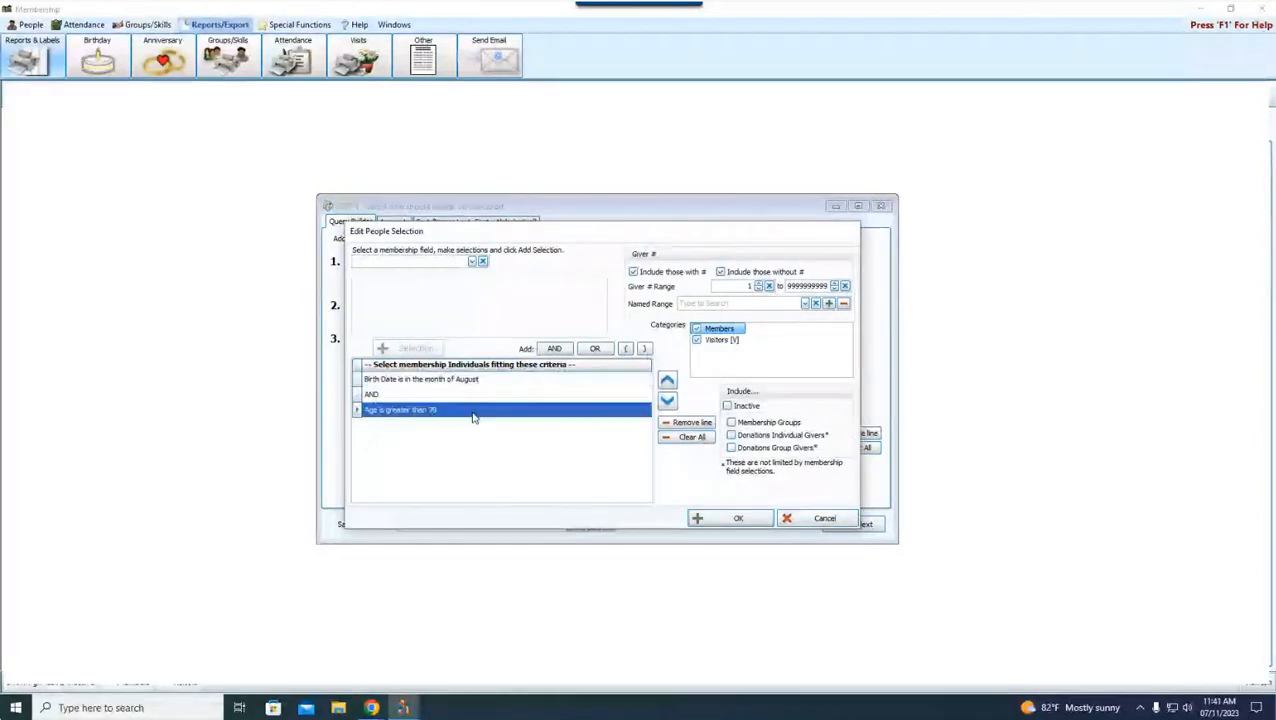
left_click(519, 381)
left_click(531, 413)
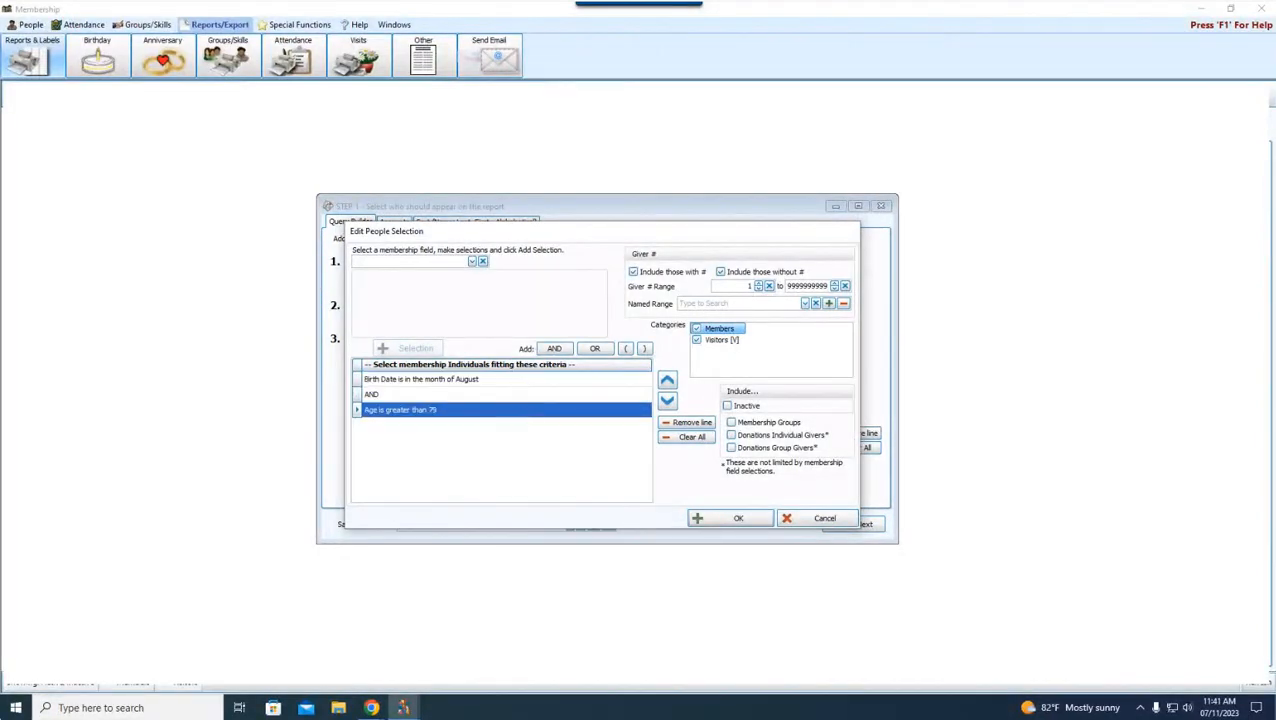
left_click(533, 384)
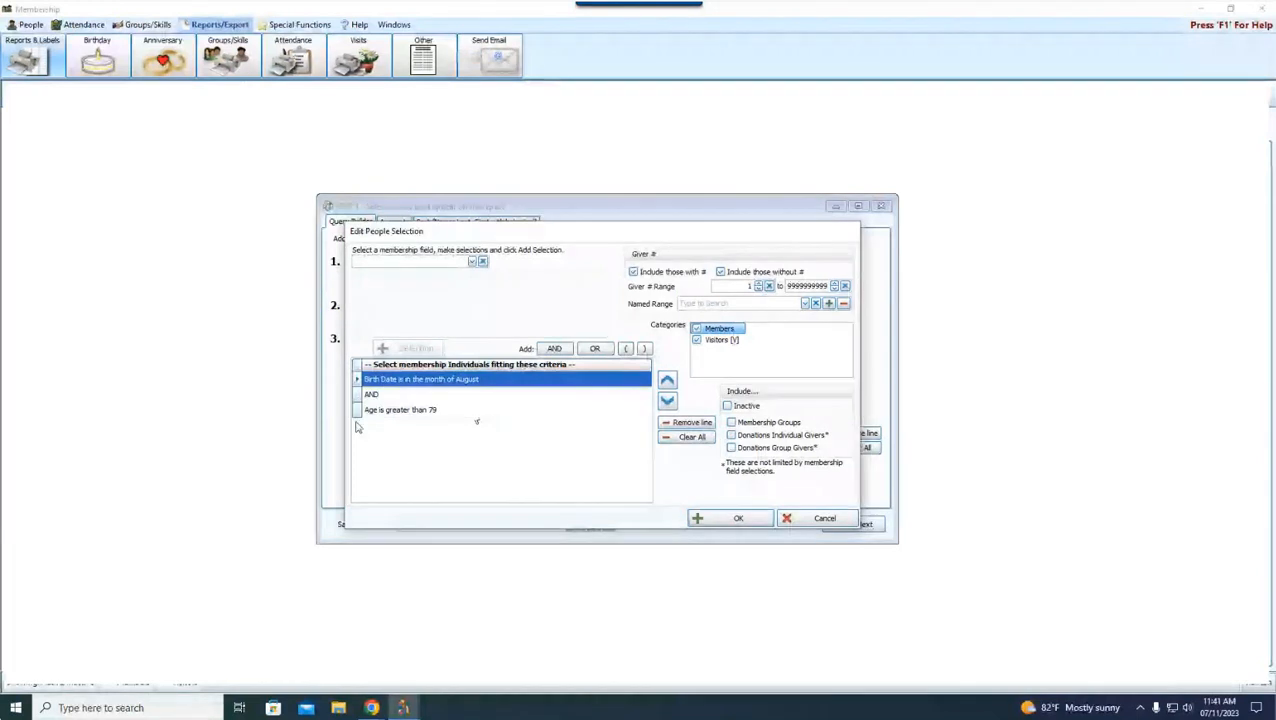
left_click(440, 410)
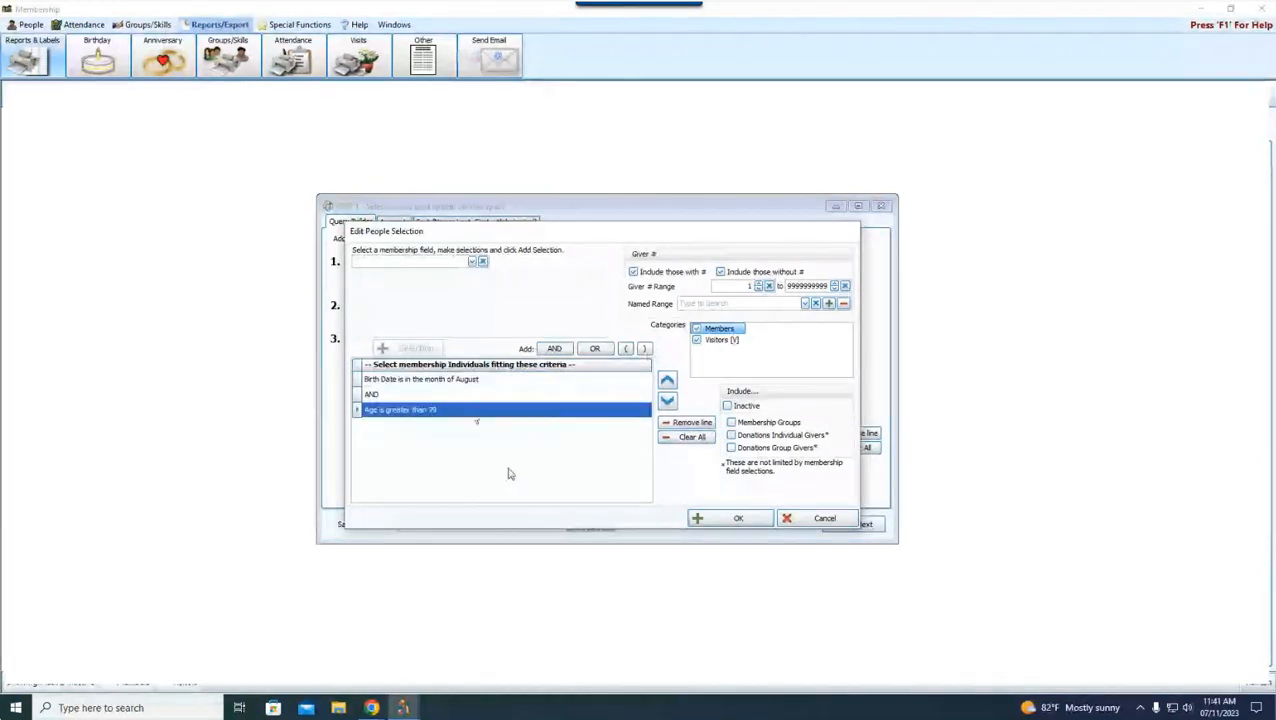
key("Up")
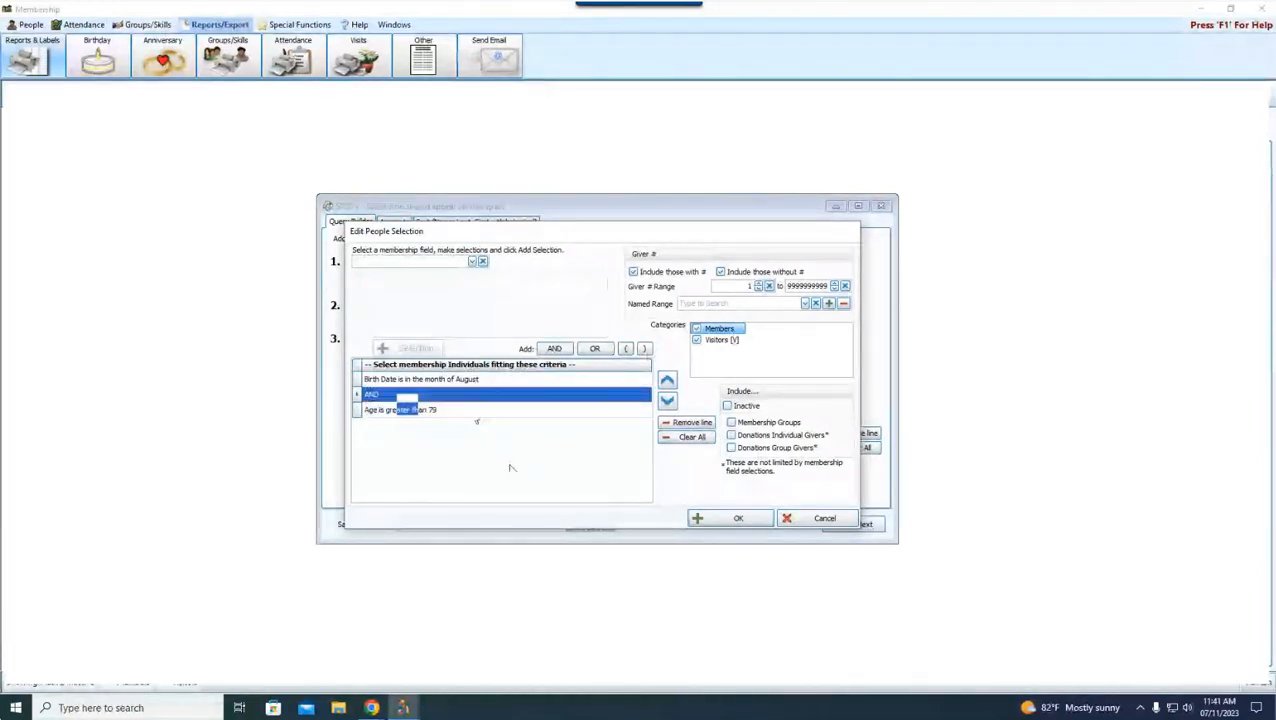
Step: Replace the AND line between the birth month and age criteria with an OR line
left_click(692, 424)
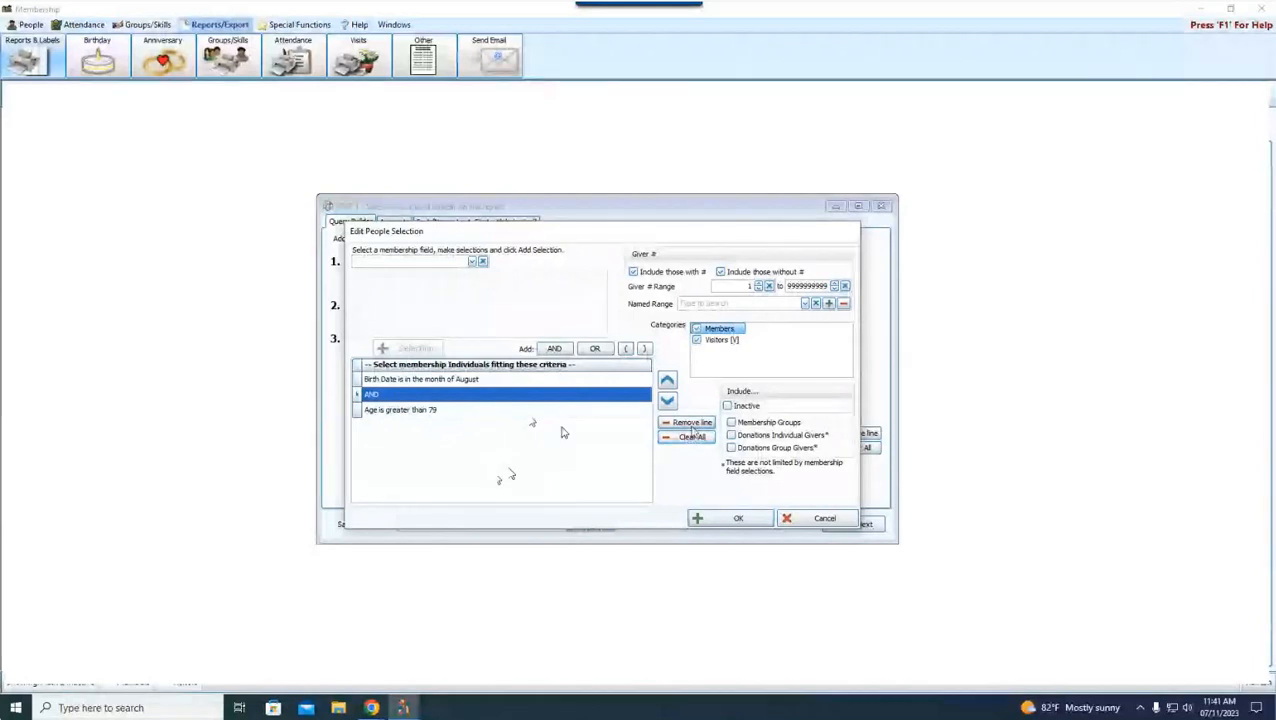
left_click(595, 350)
left_click(666, 401)
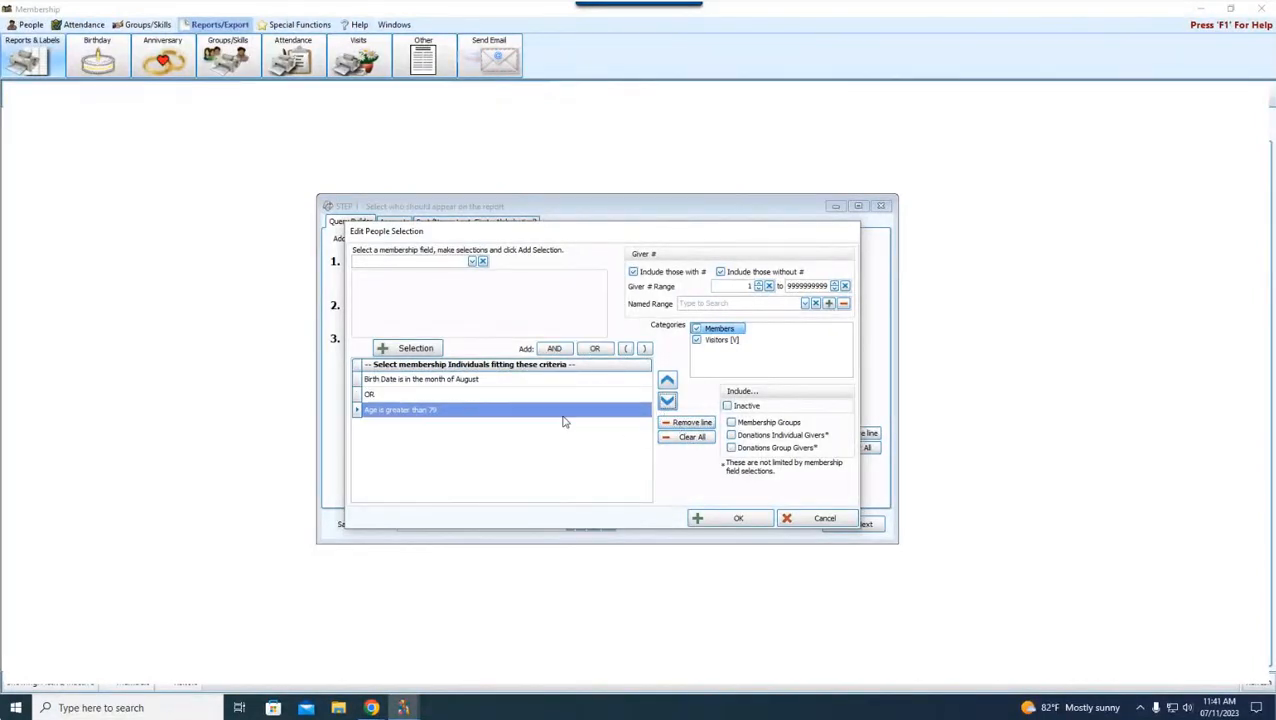
Step: Review which people the birth month and age criteria select when they are joined by OR
left_click(372, 396)
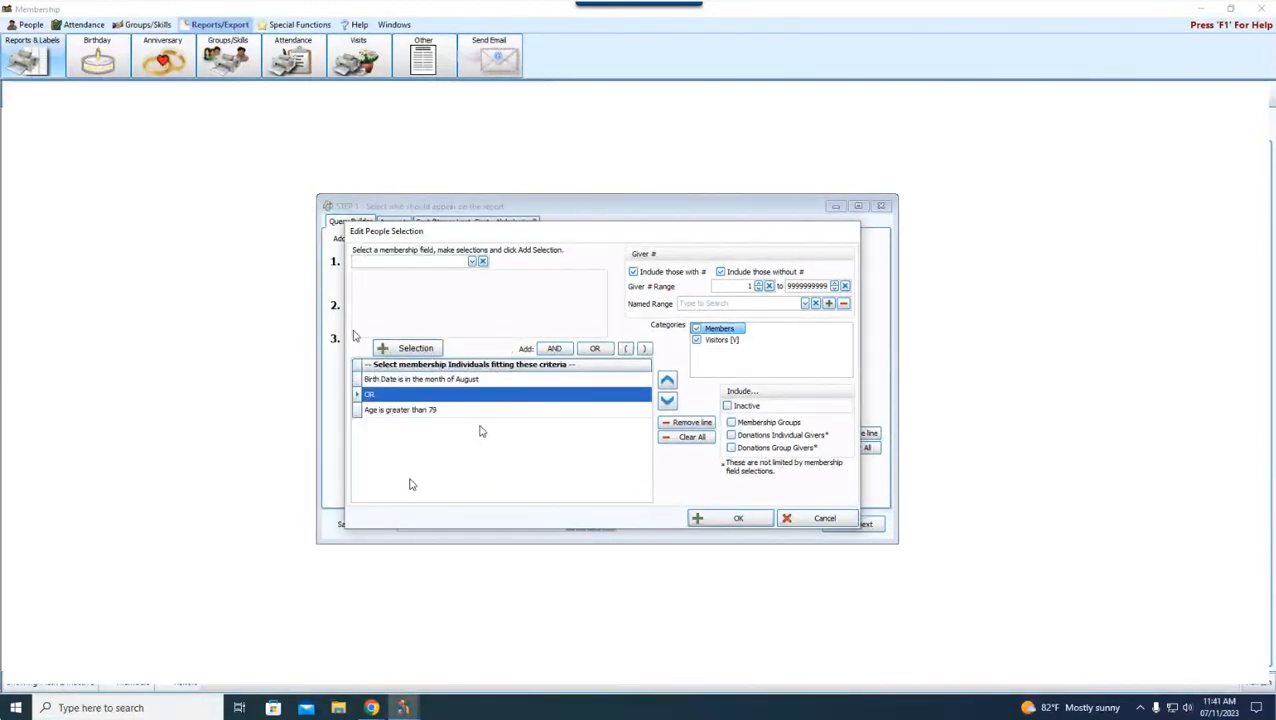
left_click(480, 411)
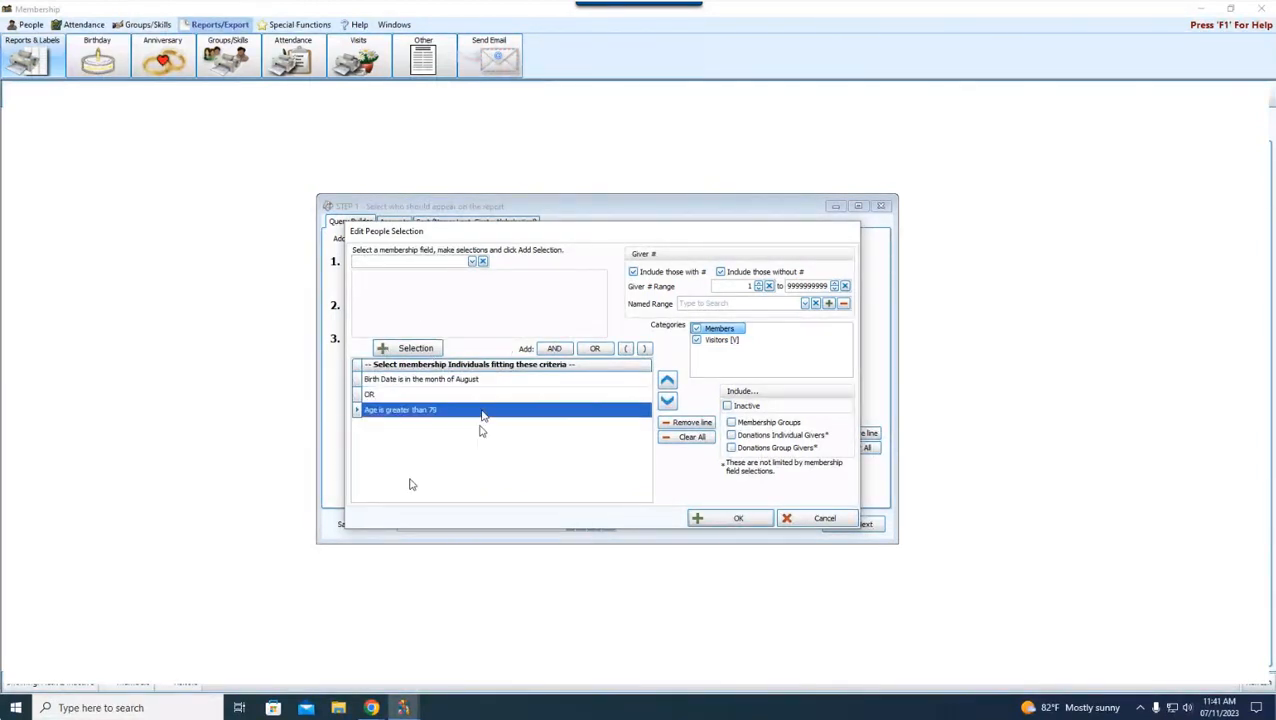
left_click(384, 396)
left_click(508, 382)
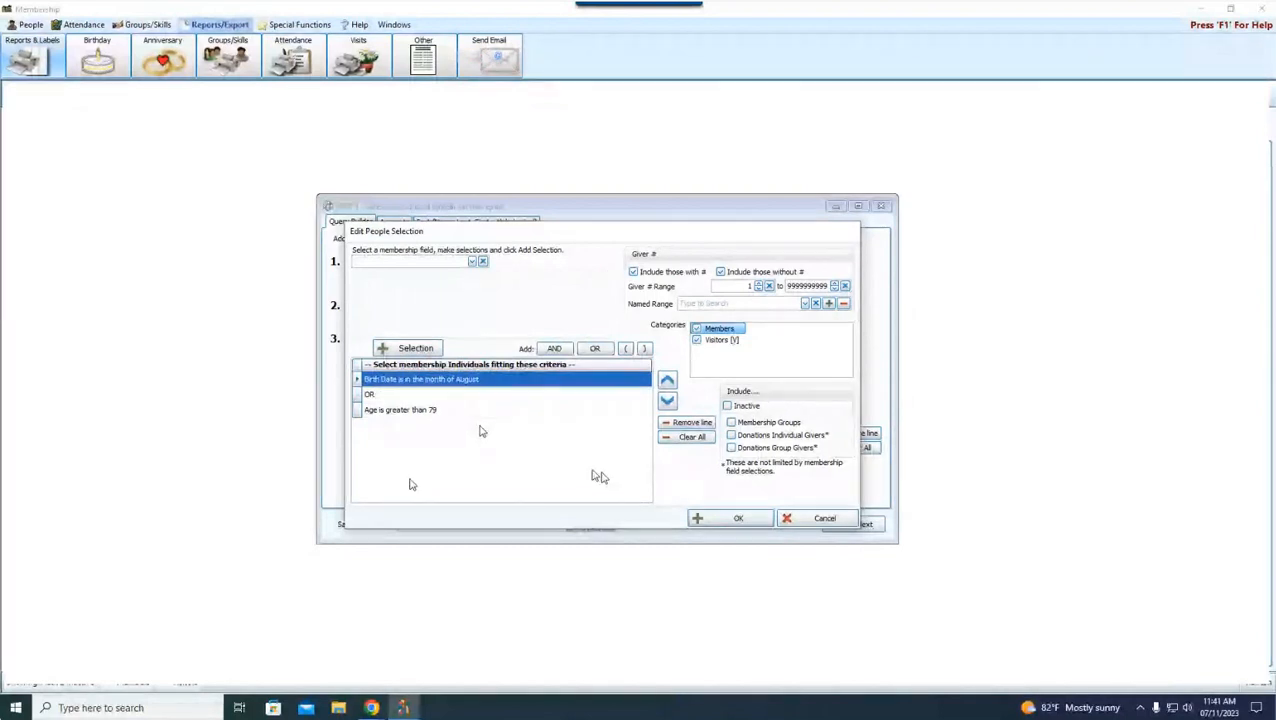
left_click(400, 411)
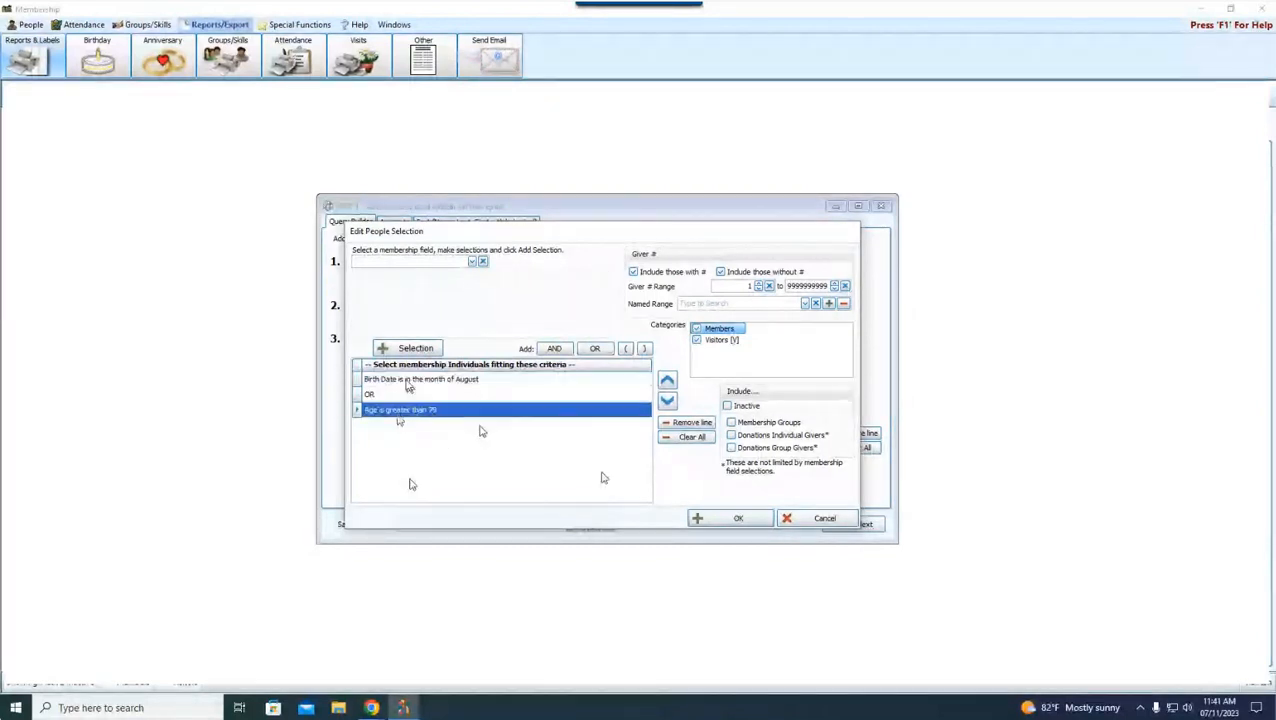
left_click(422, 382)
Step: Replace the OR line between the August birth date and age criteria with an AND line
left_click(388, 396)
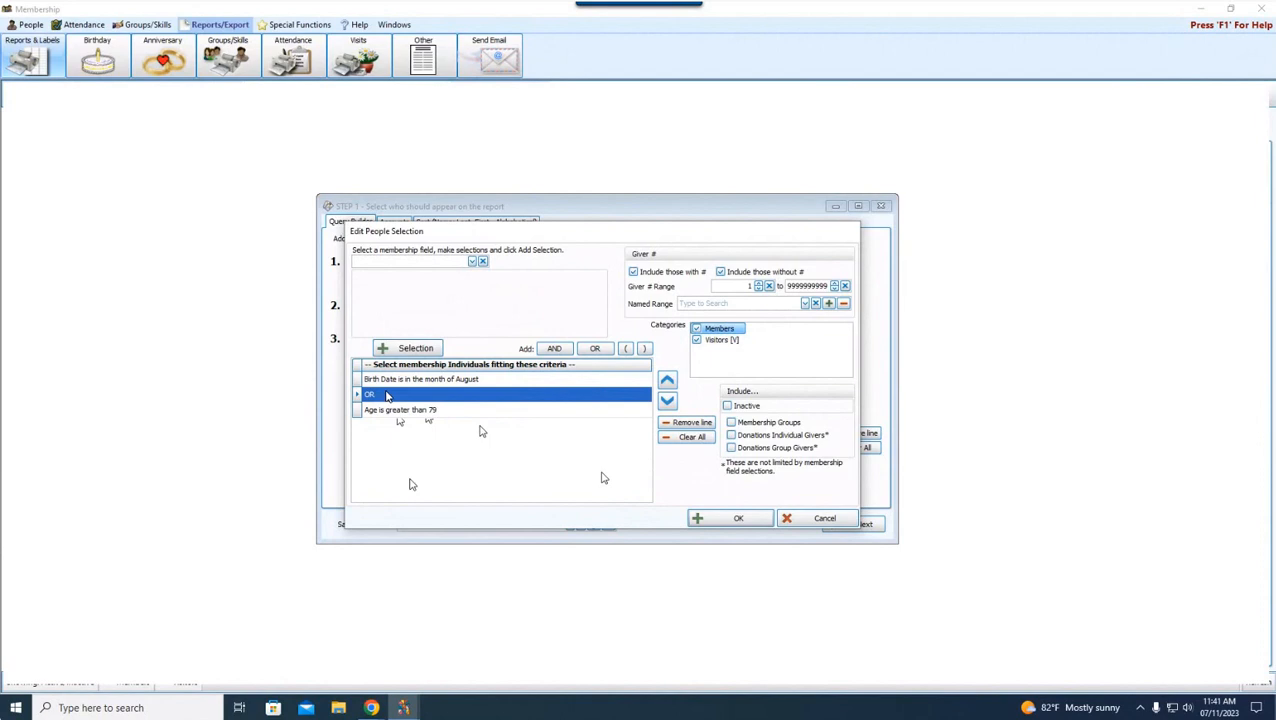
left_click(686, 422)
left_click(554, 348)
left_click(667, 400)
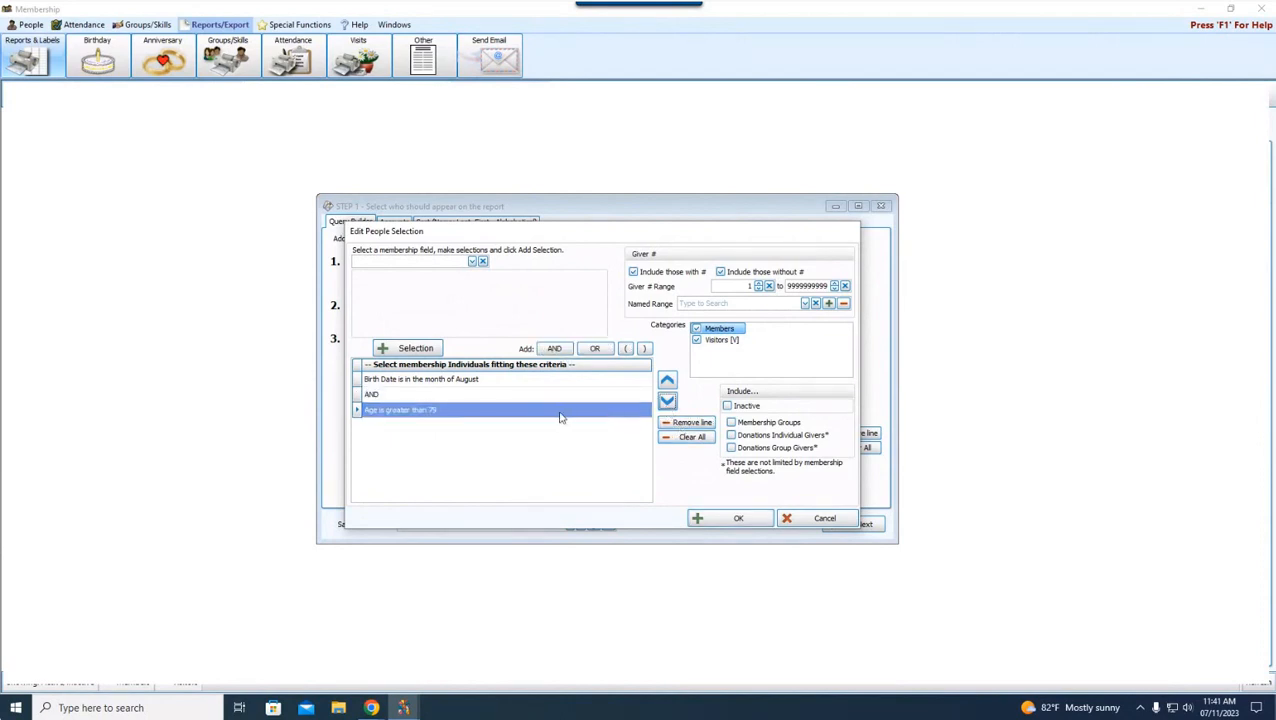
left_click(518, 384)
left_click(531, 413)
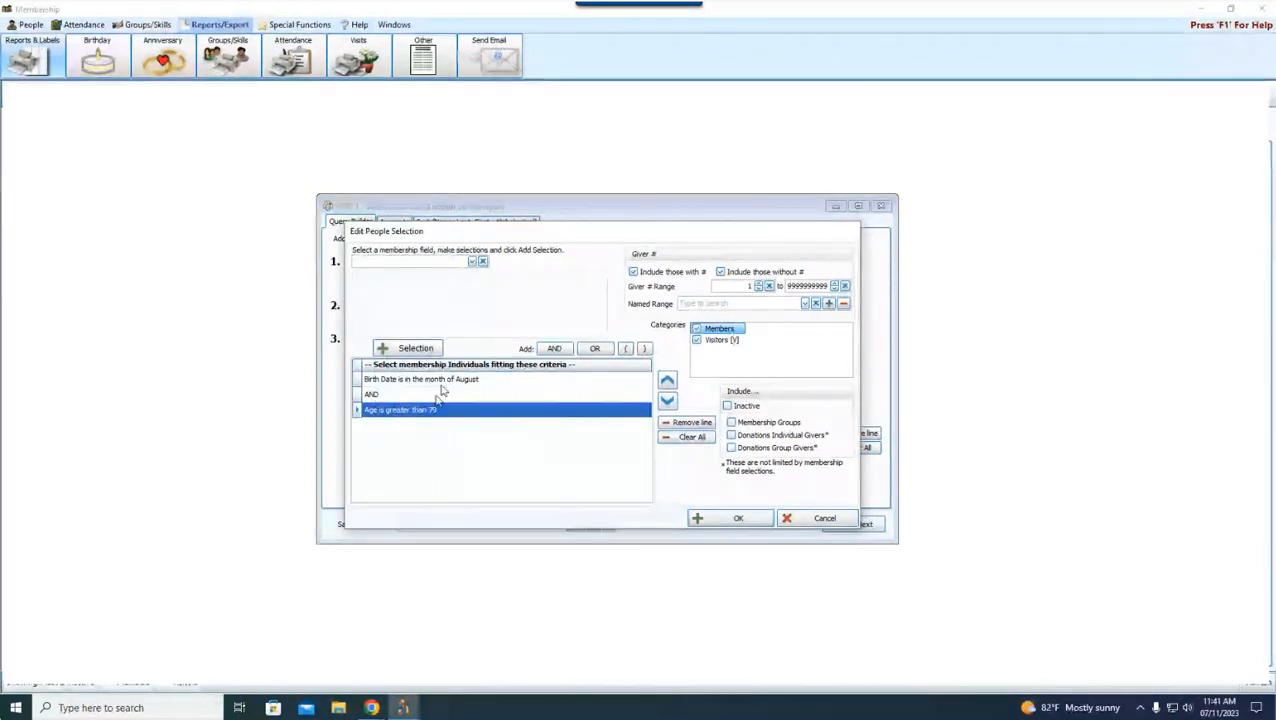
Step: Add an AND condition requiring a Status Code of Active Member, Associate Member or Out of Town Member
left_click(554, 349)
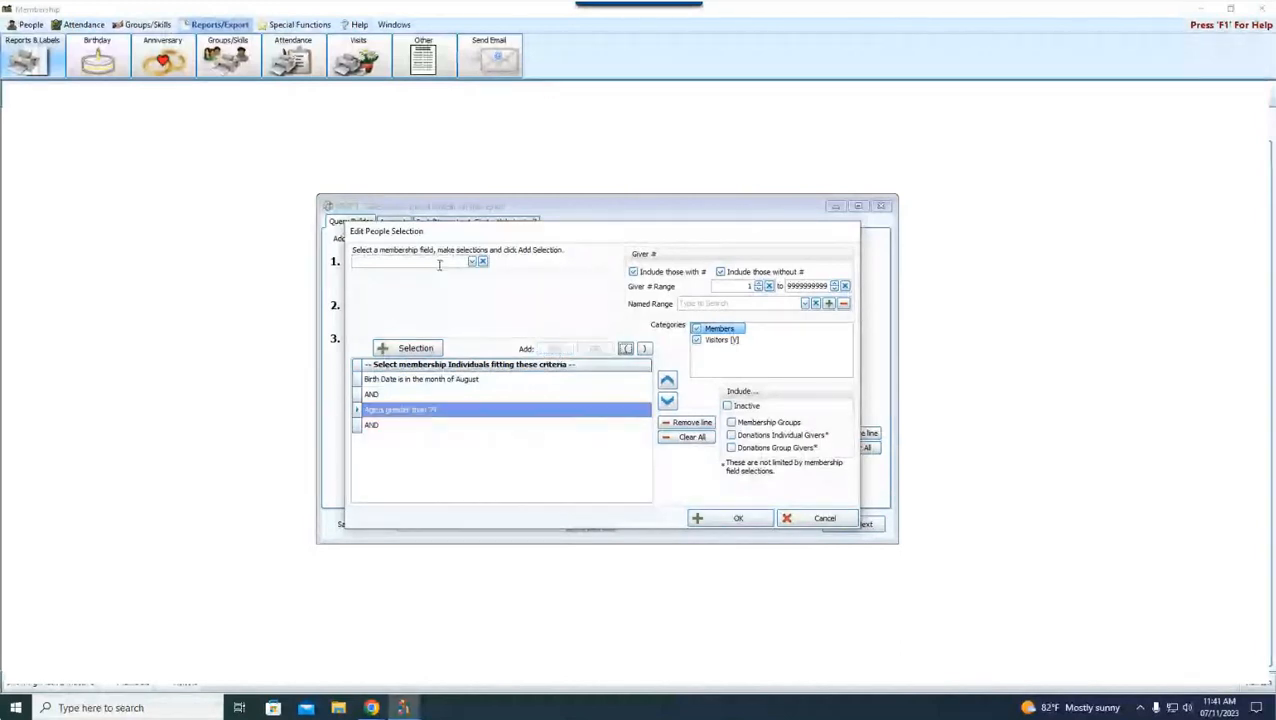
left_click(439, 262)
type("st")
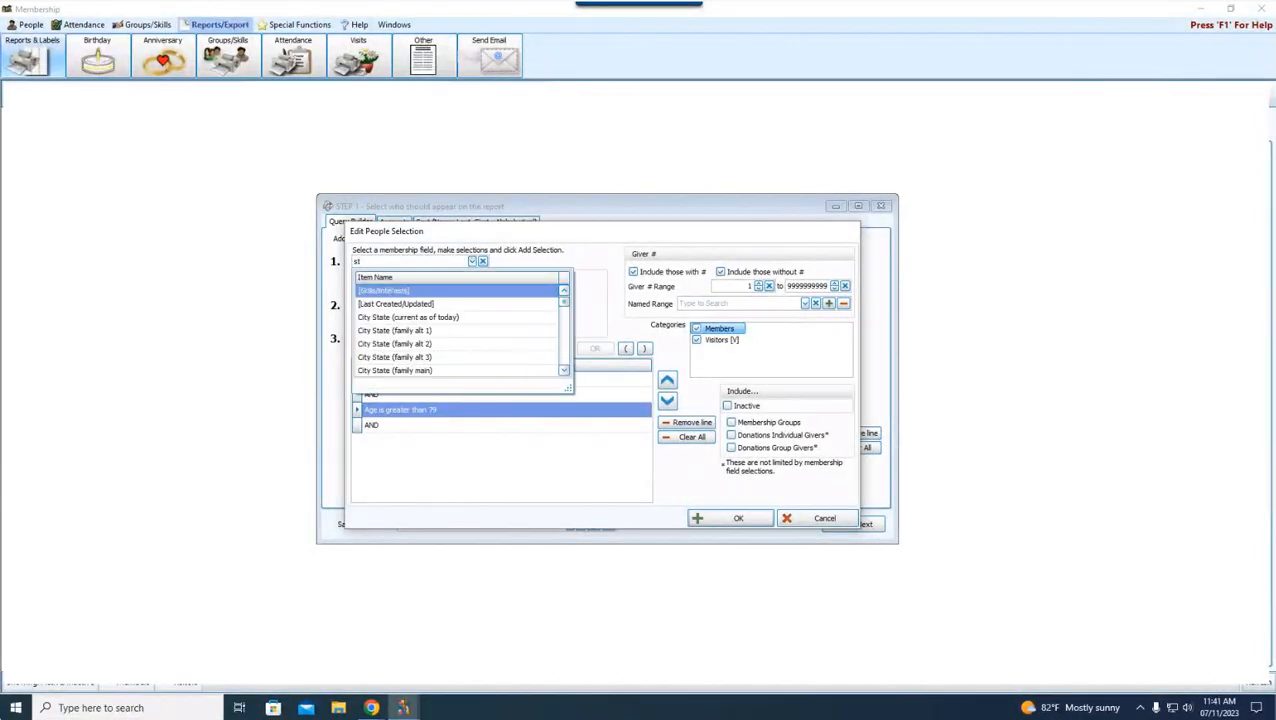
type("at")
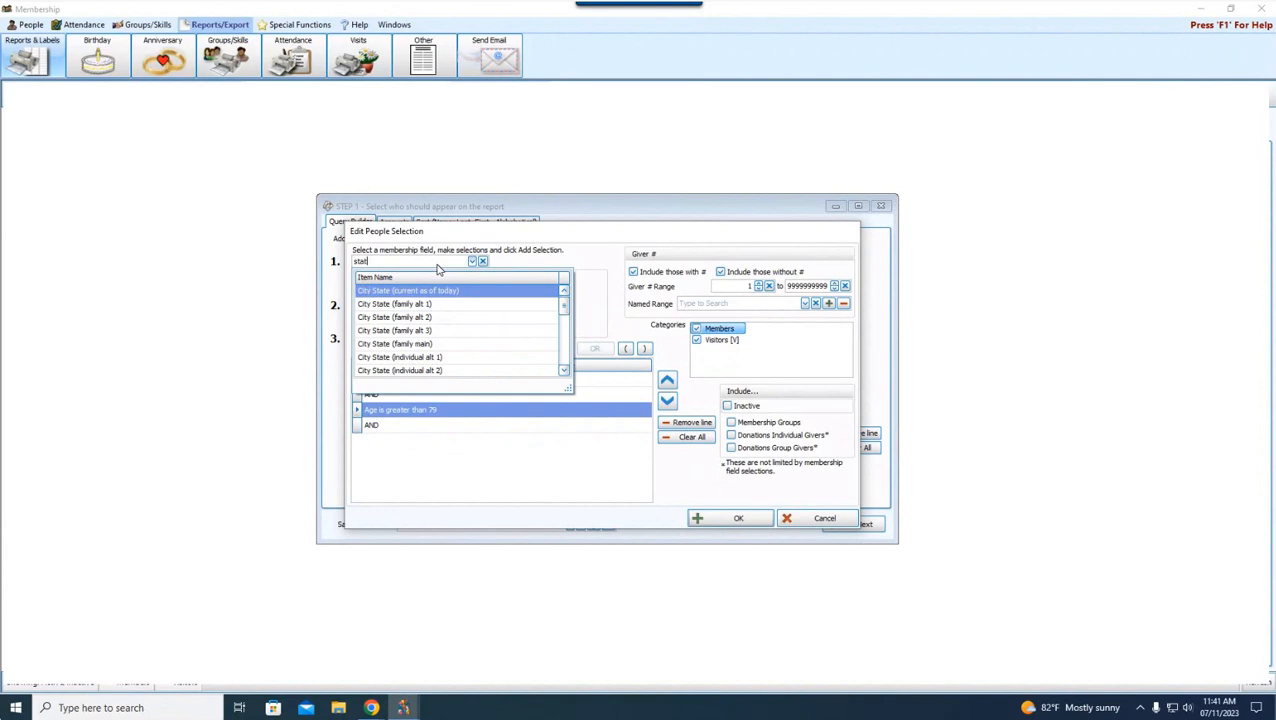
type("us")
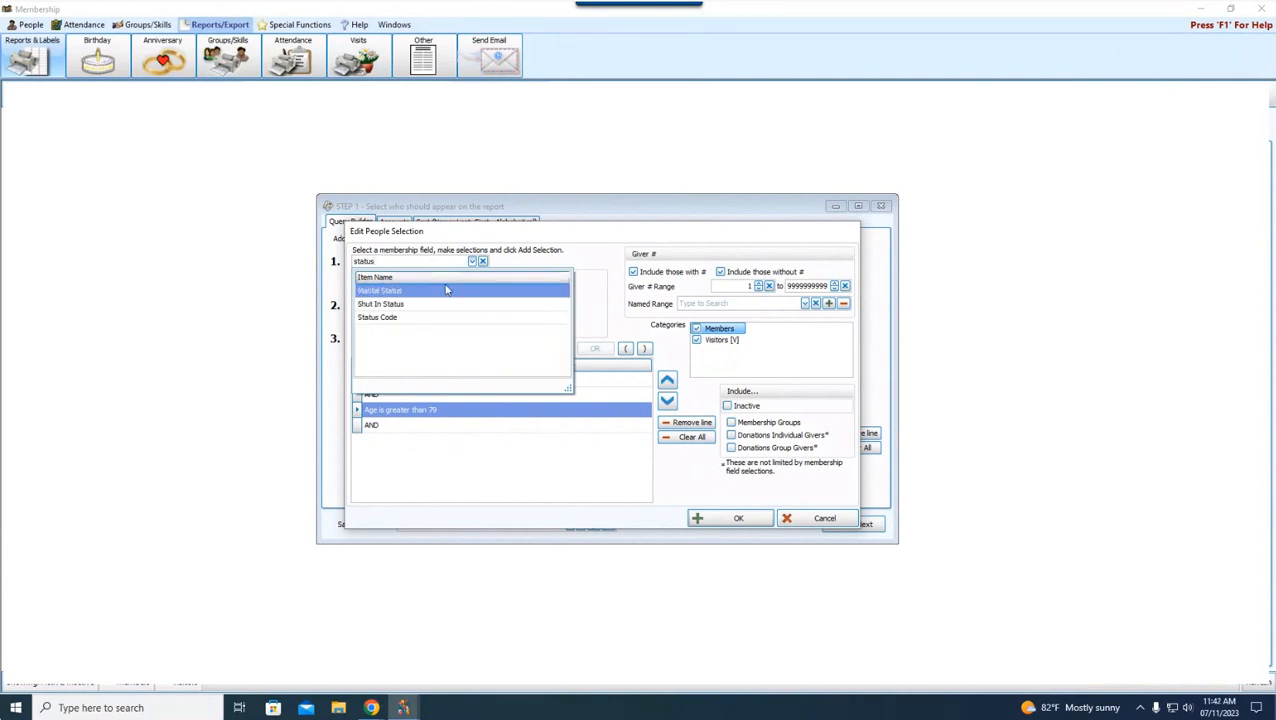
left_click(446, 317)
left_click(490, 331)
left_click(498, 342)
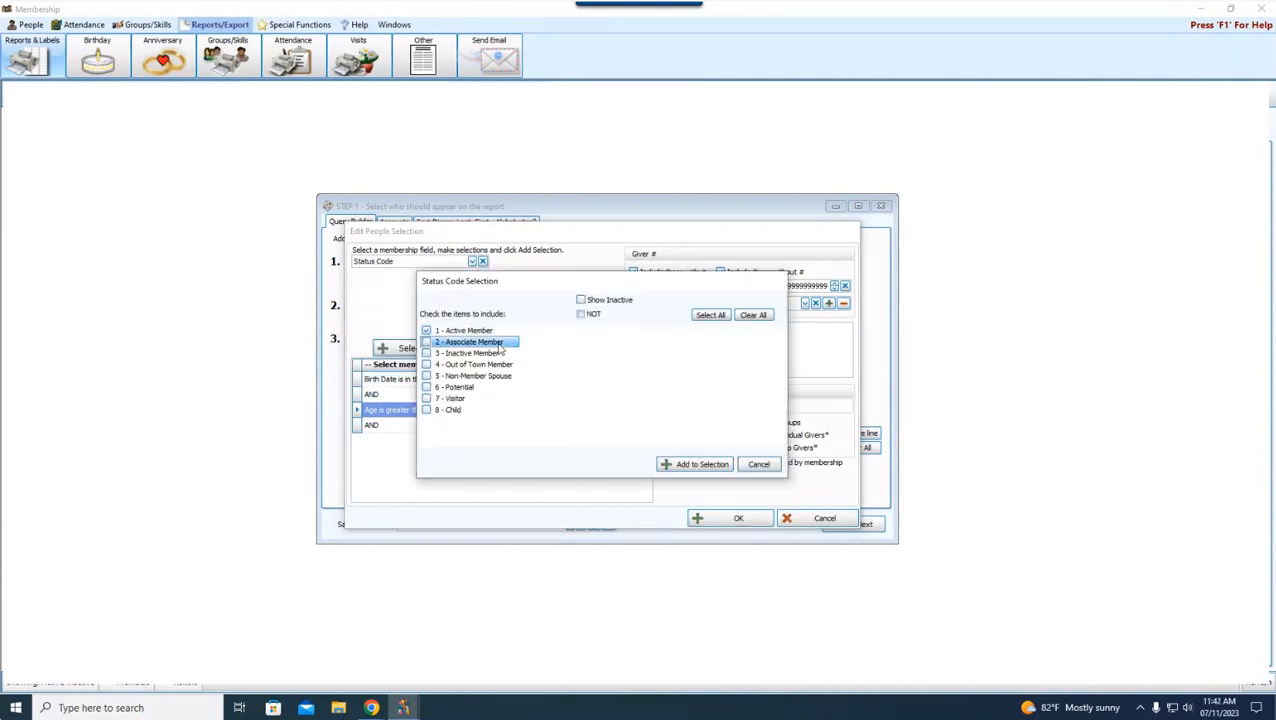
left_click(500, 366)
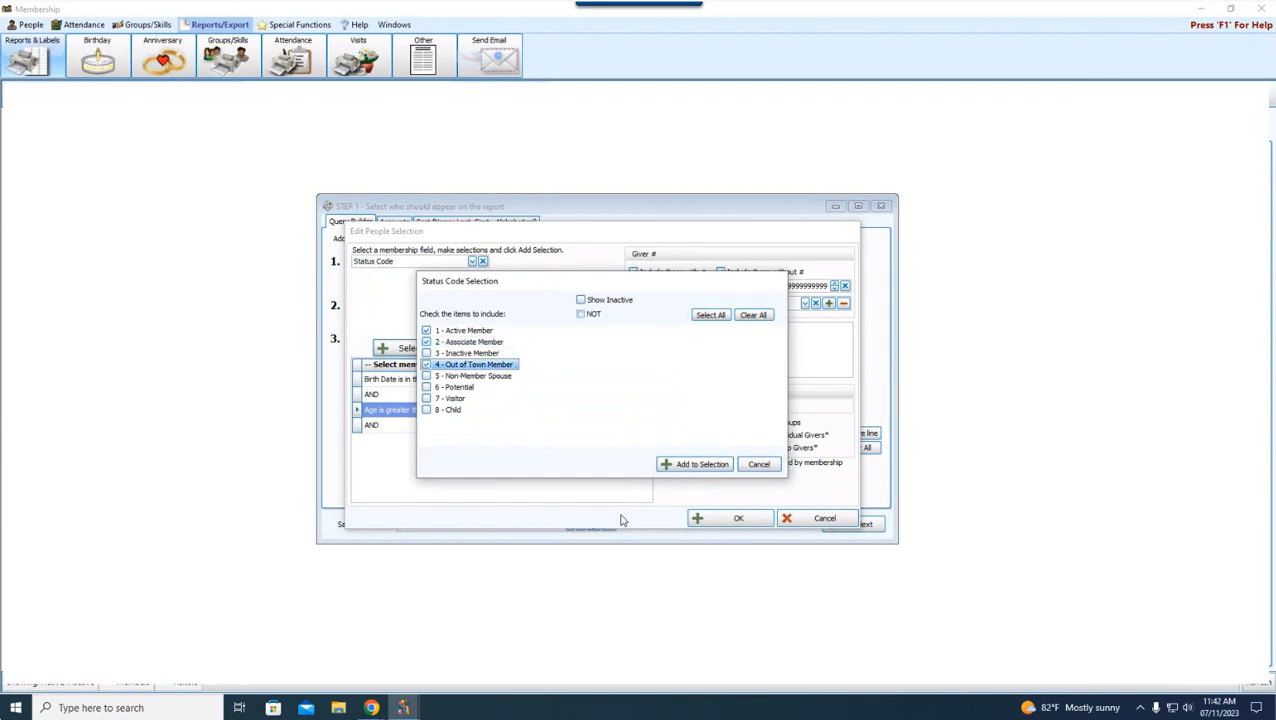
left_click(700, 468)
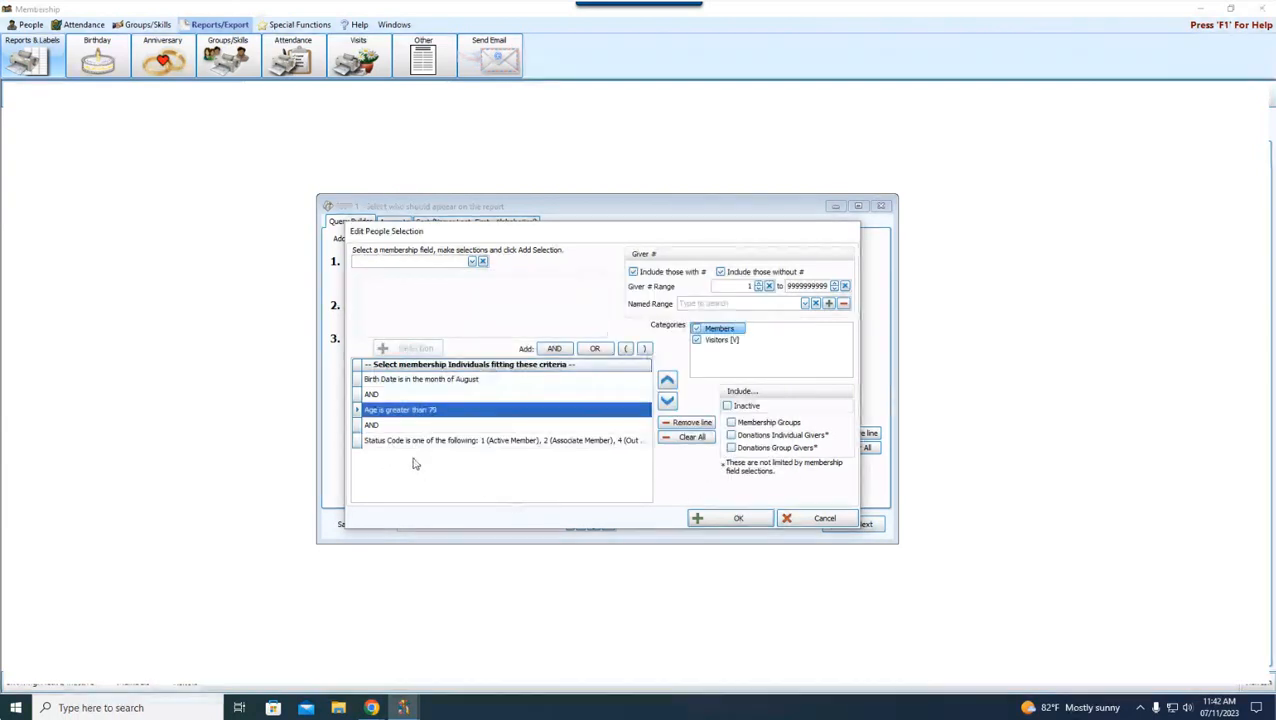
Step: Go over the birth date, age and status code criteria and clear them all from the people selection
left_click(470, 382)
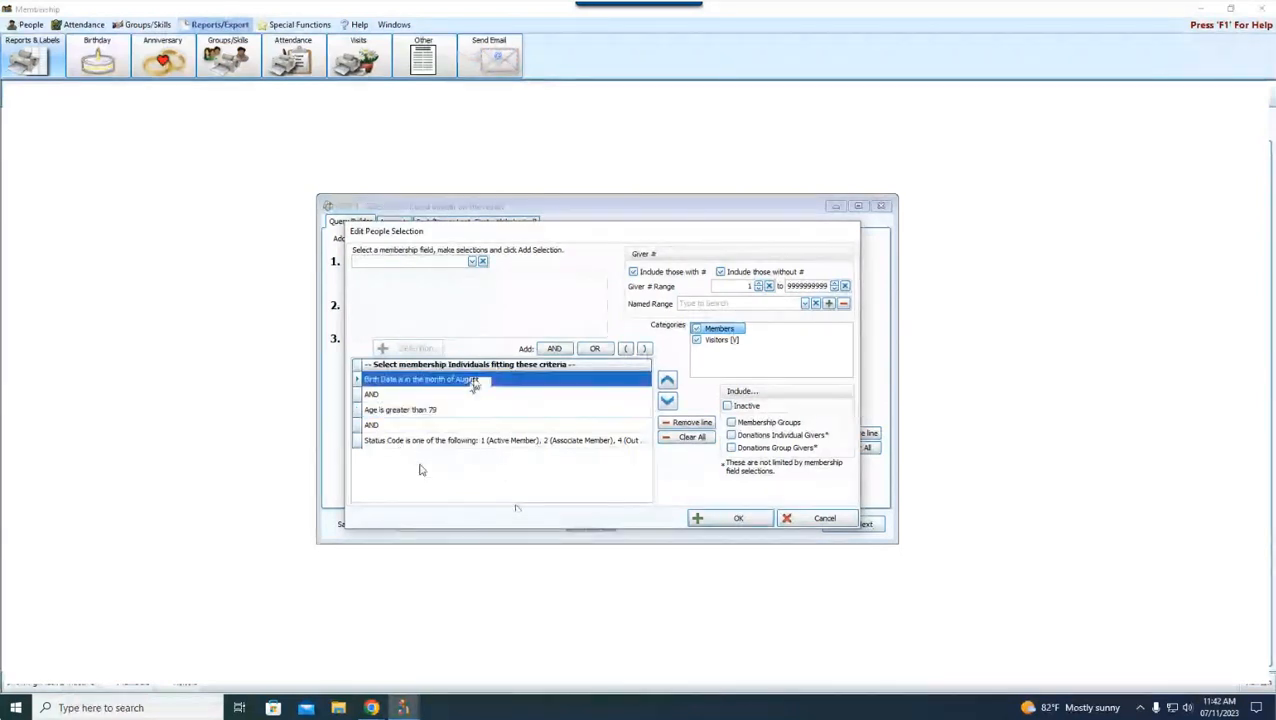
left_click(486, 413)
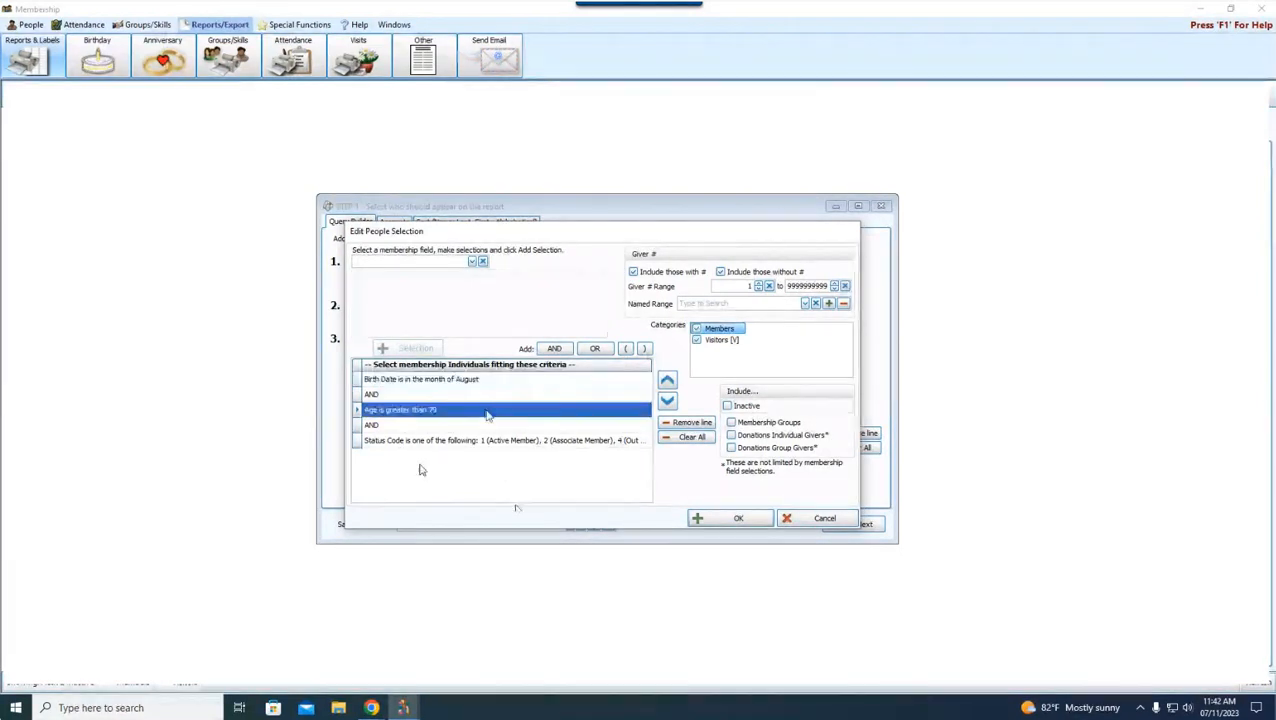
left_click(496, 442)
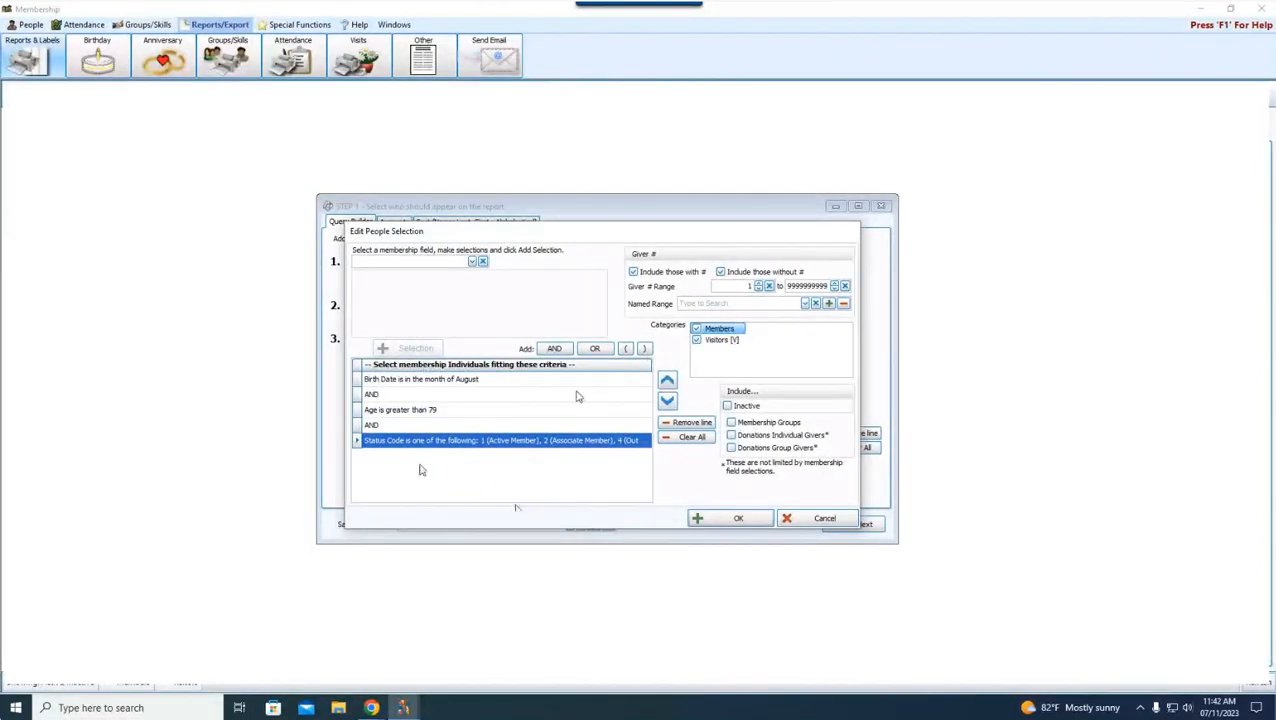
left_click(690, 437)
Step: Browse the list of membership fields available for people selection criteria
left_click(473, 262)
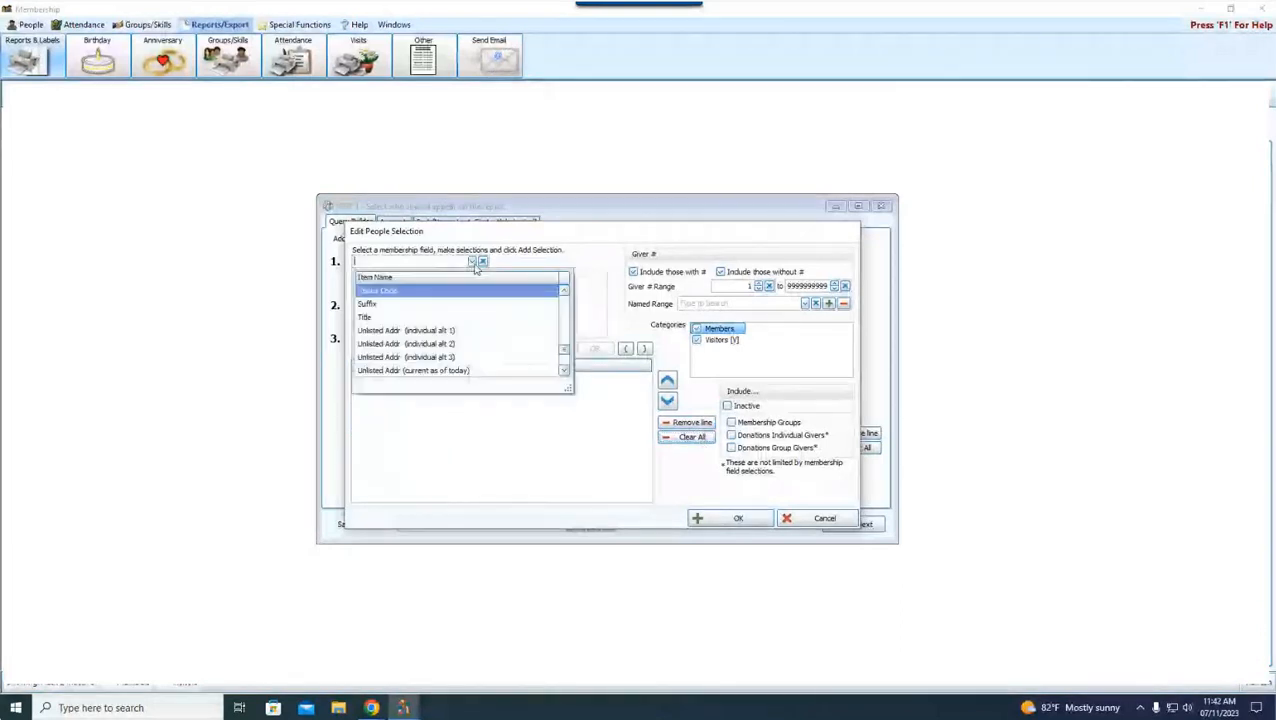
scroll(565, 357, "down", 5)
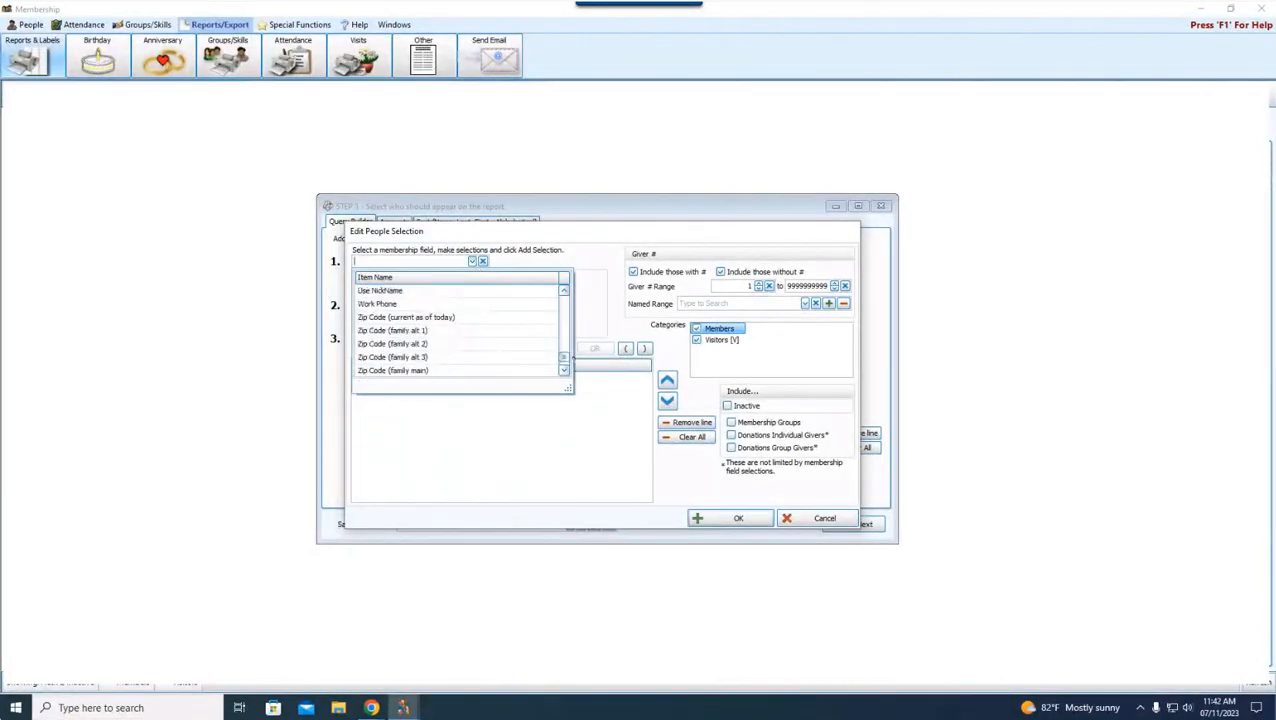
scroll(565, 350, "up", 15)
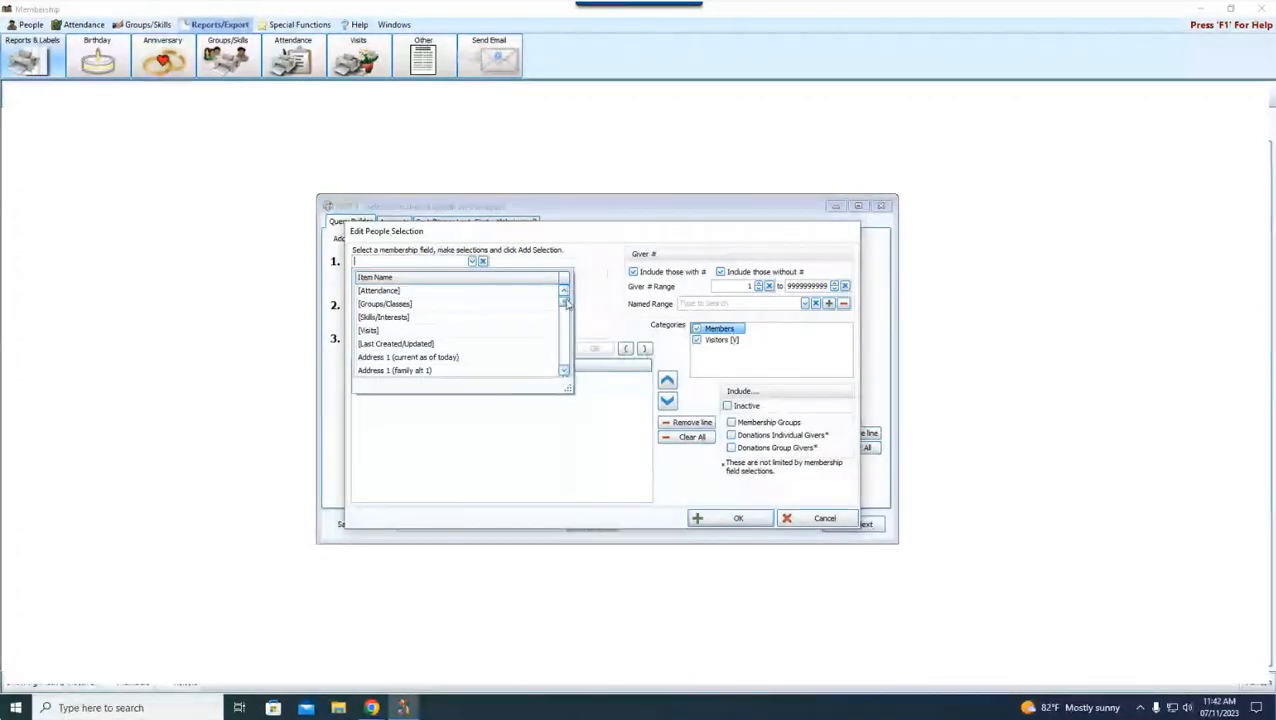
left_click_drag(565, 303, 584, 338)
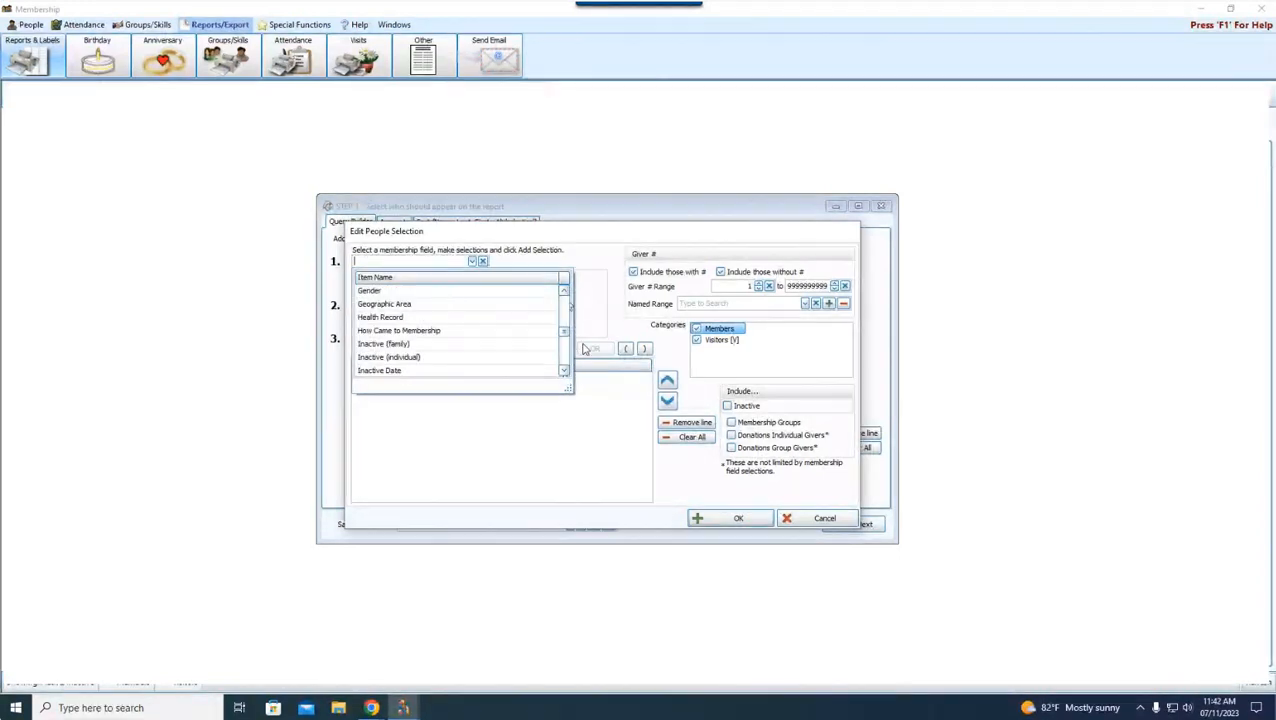
left_click(576, 424)
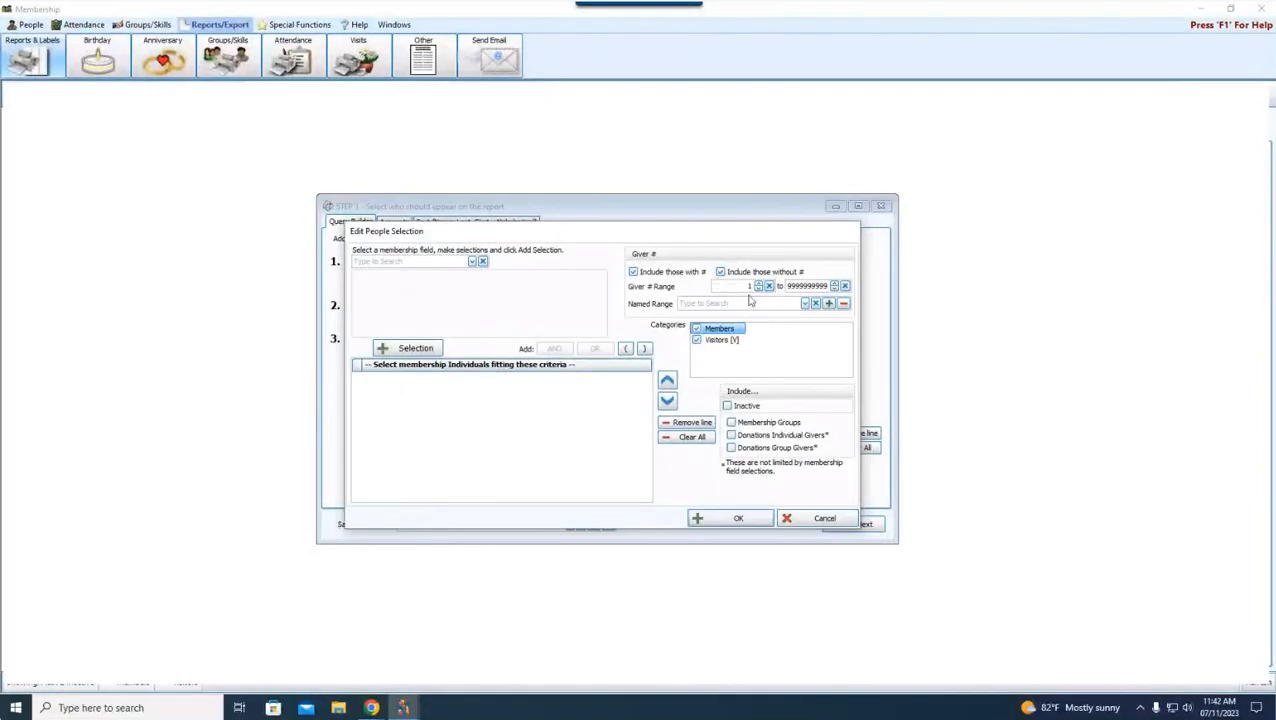
Step: Try excluding people without a giver number and ending the giver range at 200, and restore both settings
left_click(754, 271)
left_click(789, 286)
type("200")
left_click(845, 287)
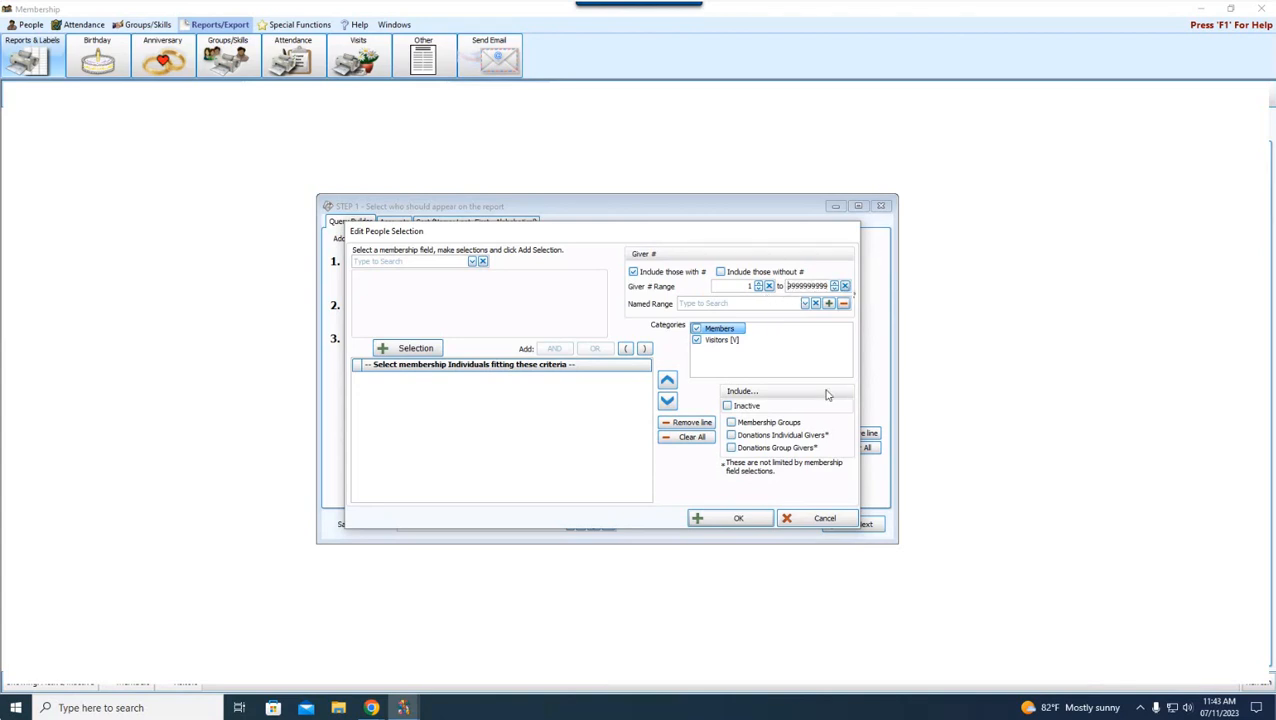
left_click(760, 273)
Step: Exclude the Visitors category and add a people criterion for Inactive Reason 5 - Death
left_click(783, 334)
left_click(724, 341)
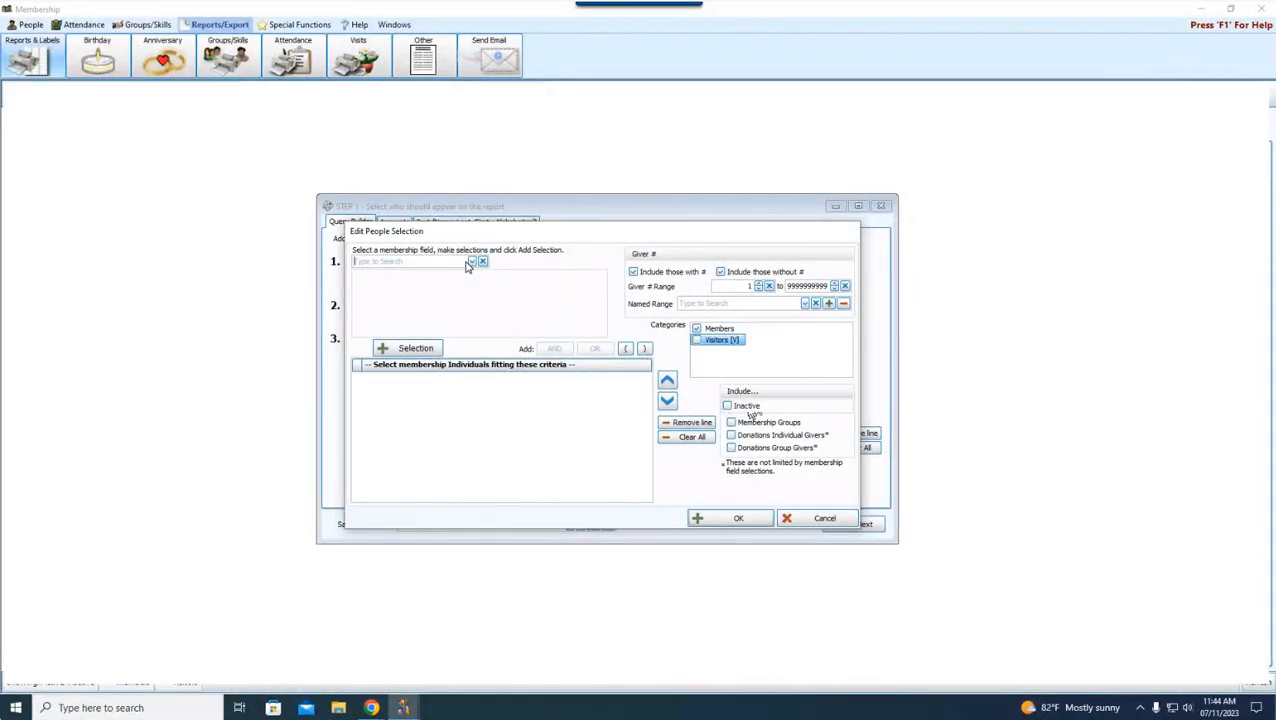
type("inac")
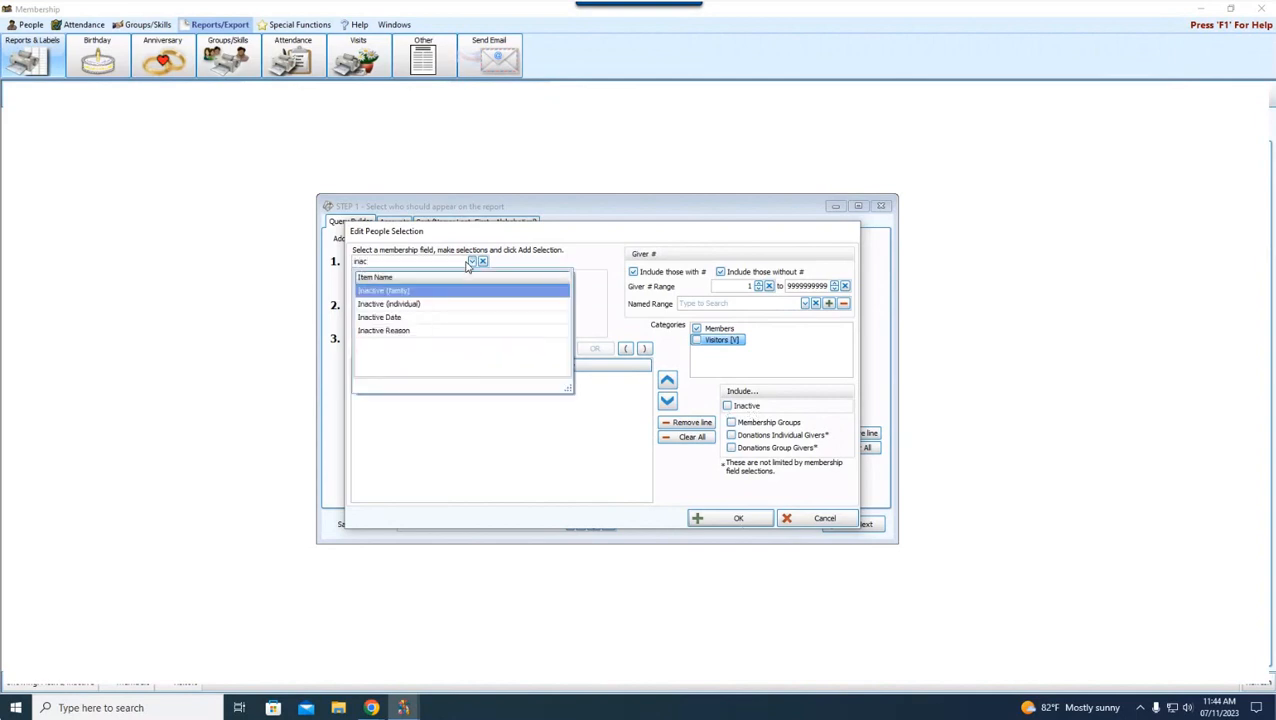
left_click(398, 331)
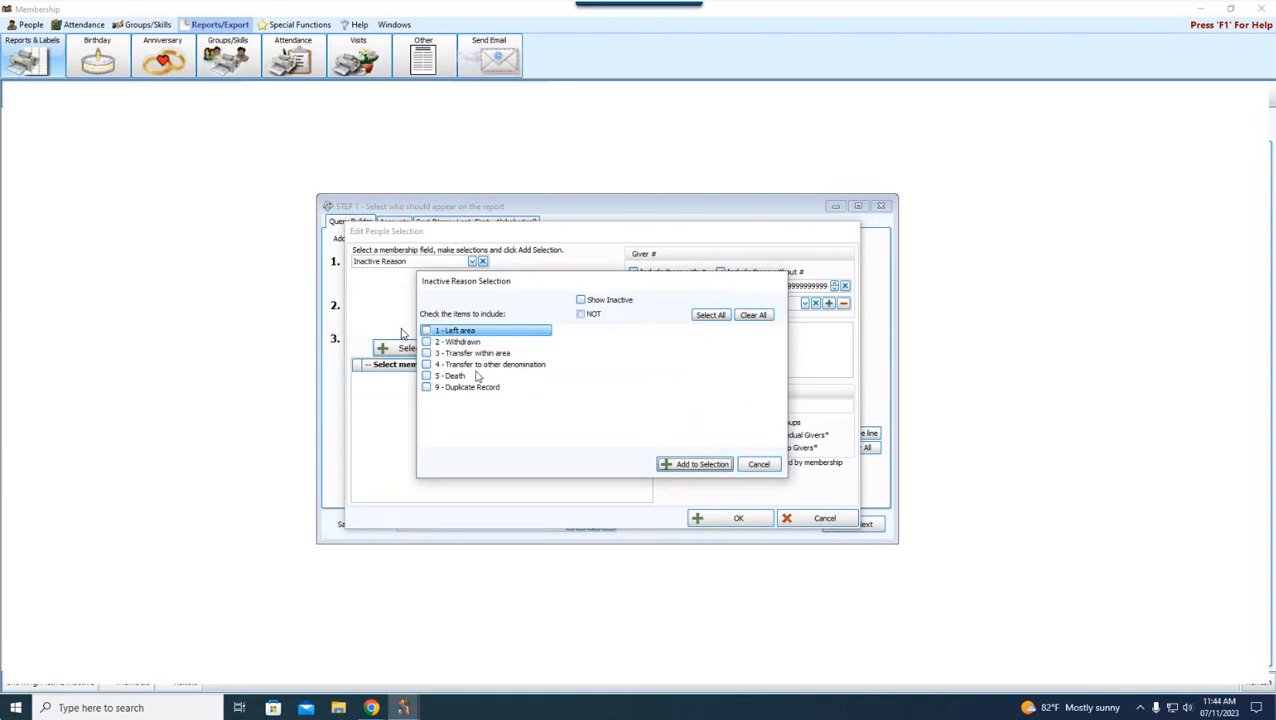
left_click(450, 376)
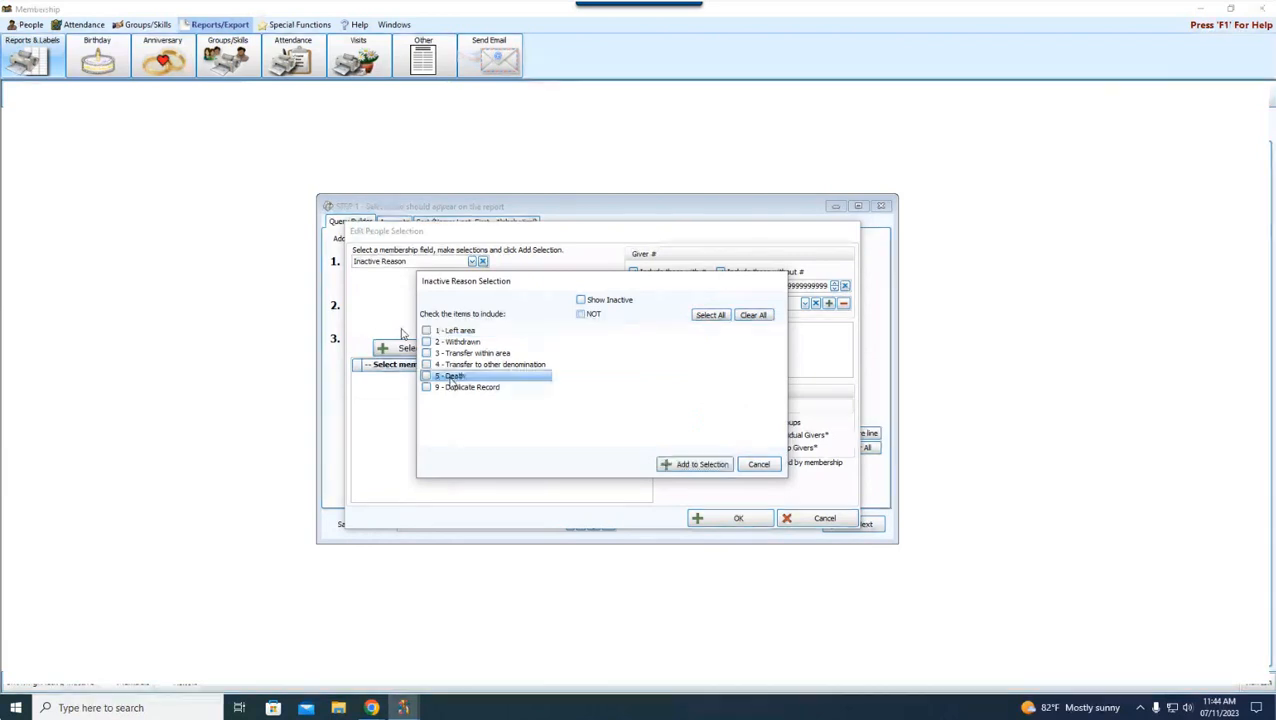
left_click(702, 464)
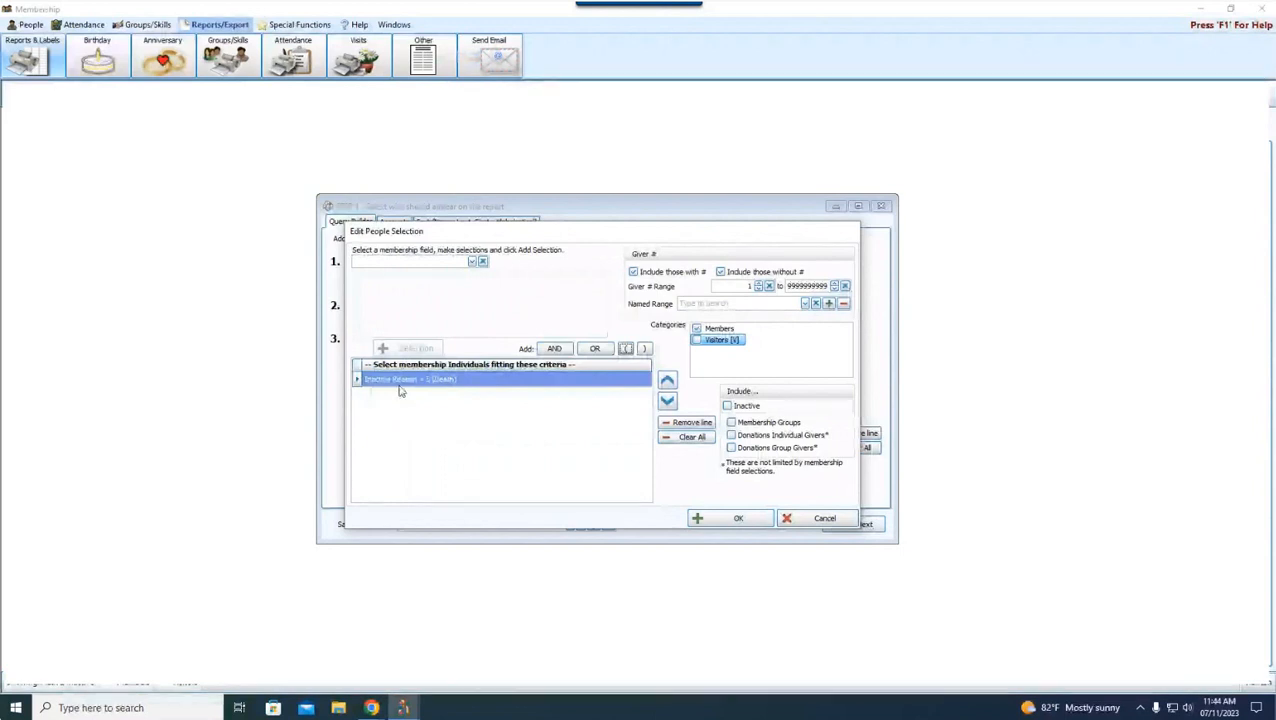
Step: Join a second people criterion with AND for Inactive Date between 01/01/2022 and 12/31/2022
left_click(554, 348)
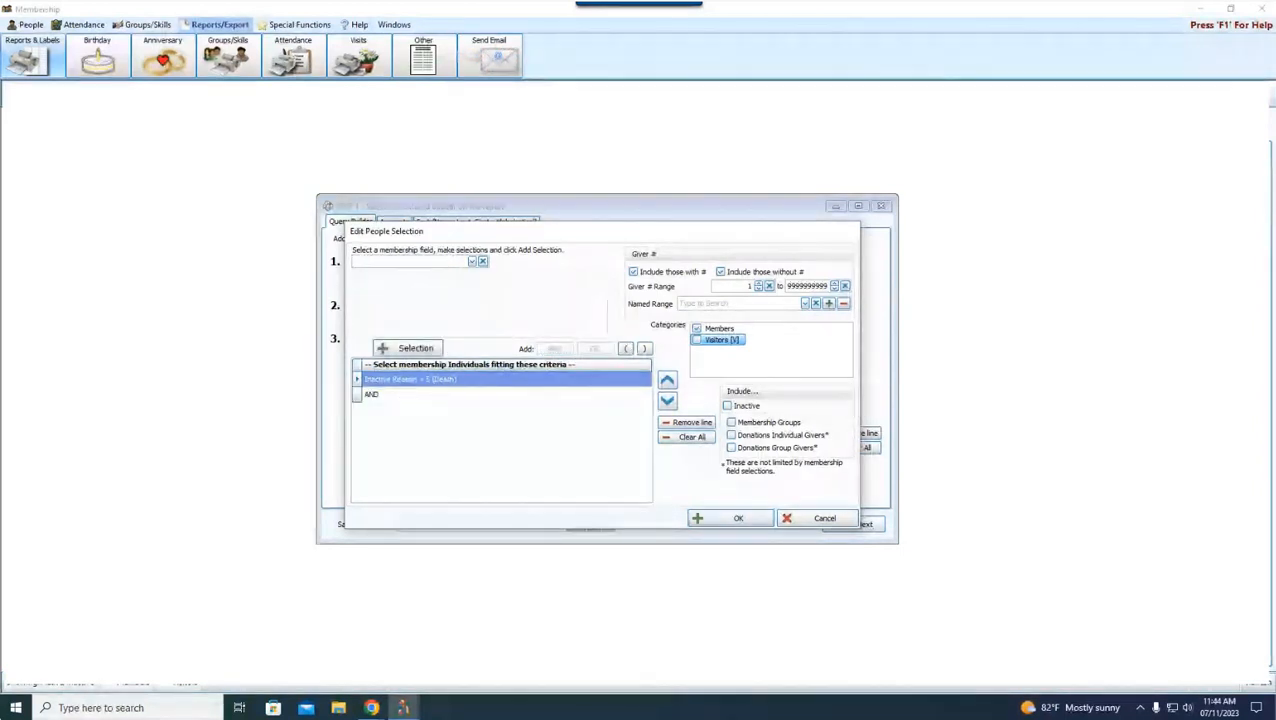
type("inac")
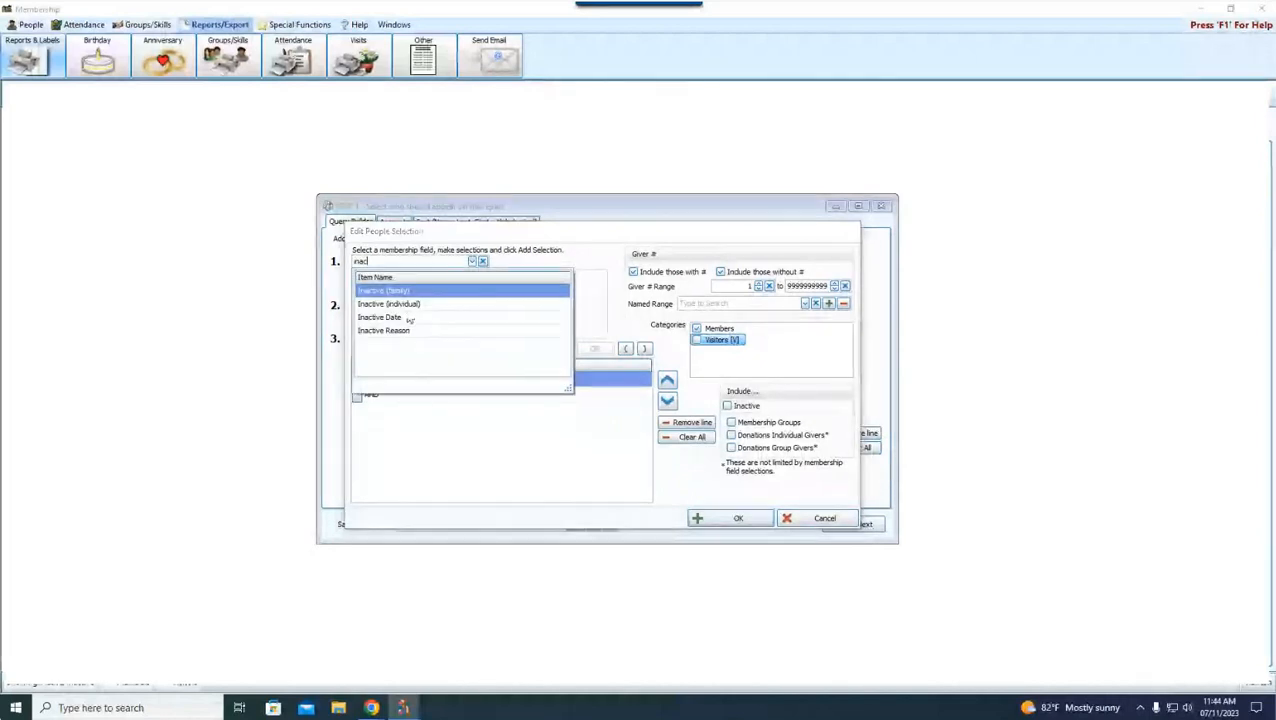
left_click(405, 317)
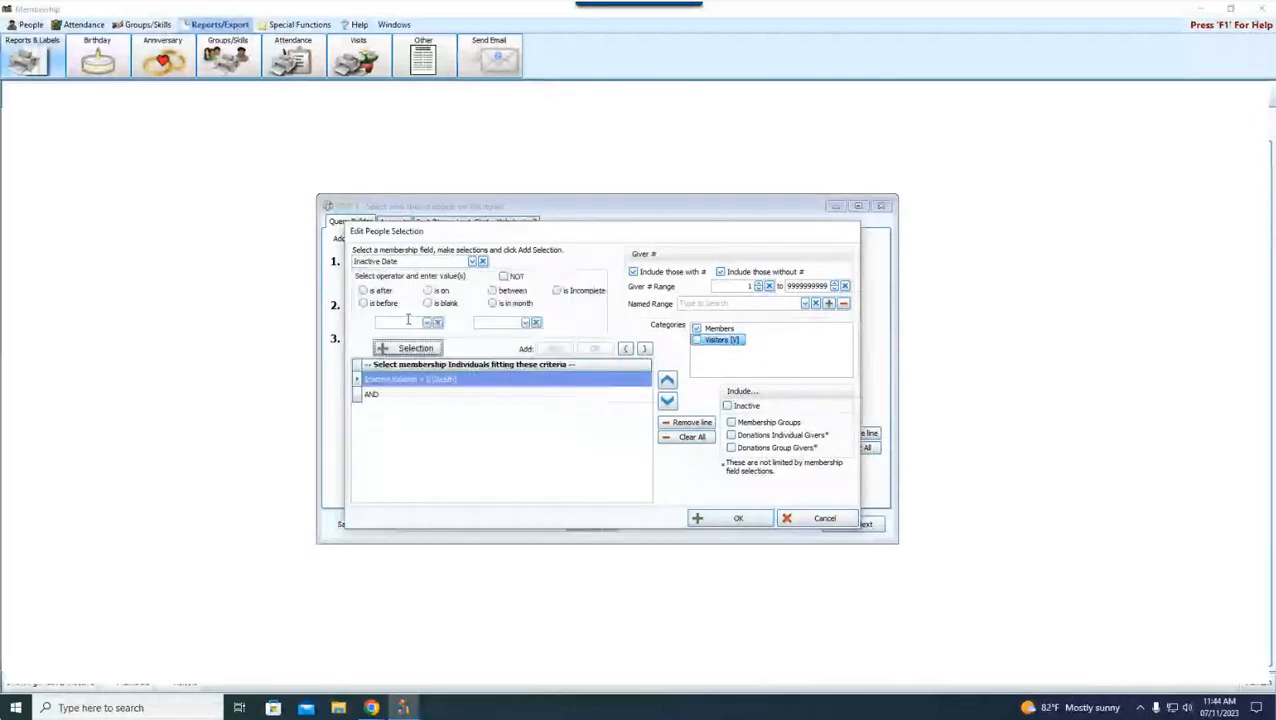
left_click(501, 297)
left_click(386, 321)
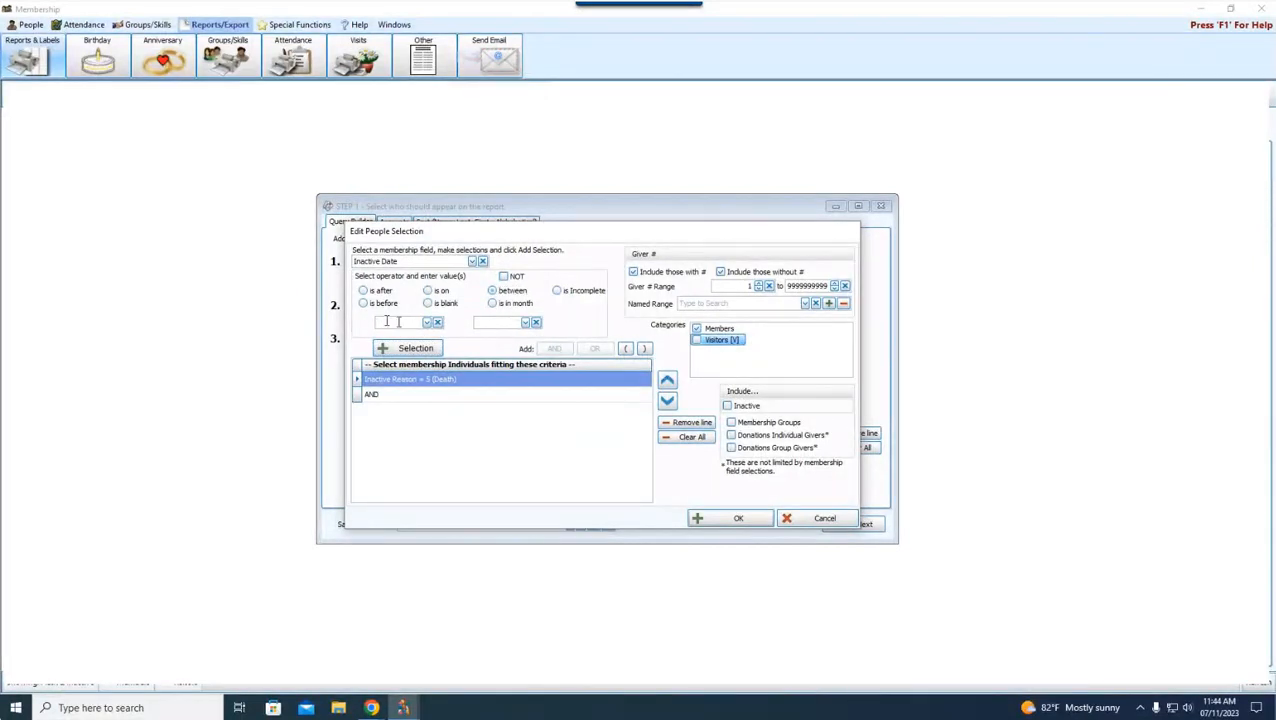
type("0101")
left_click(518, 321)
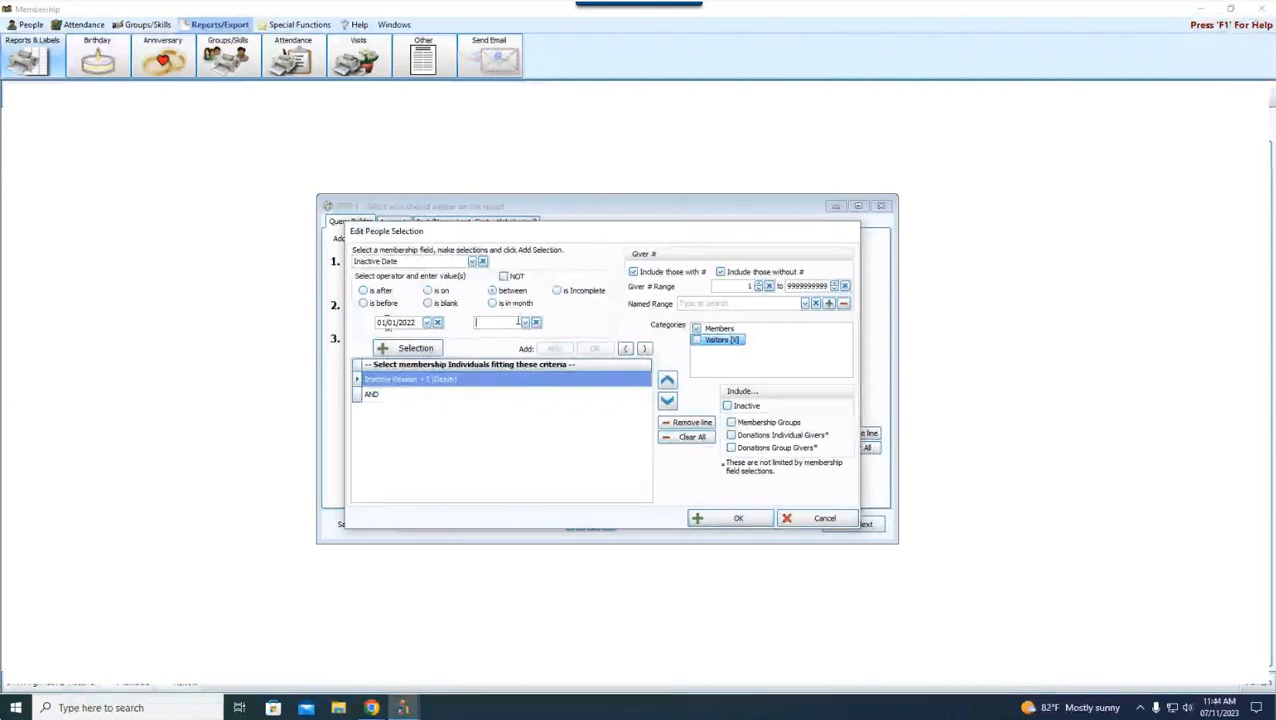
type("12/31/")
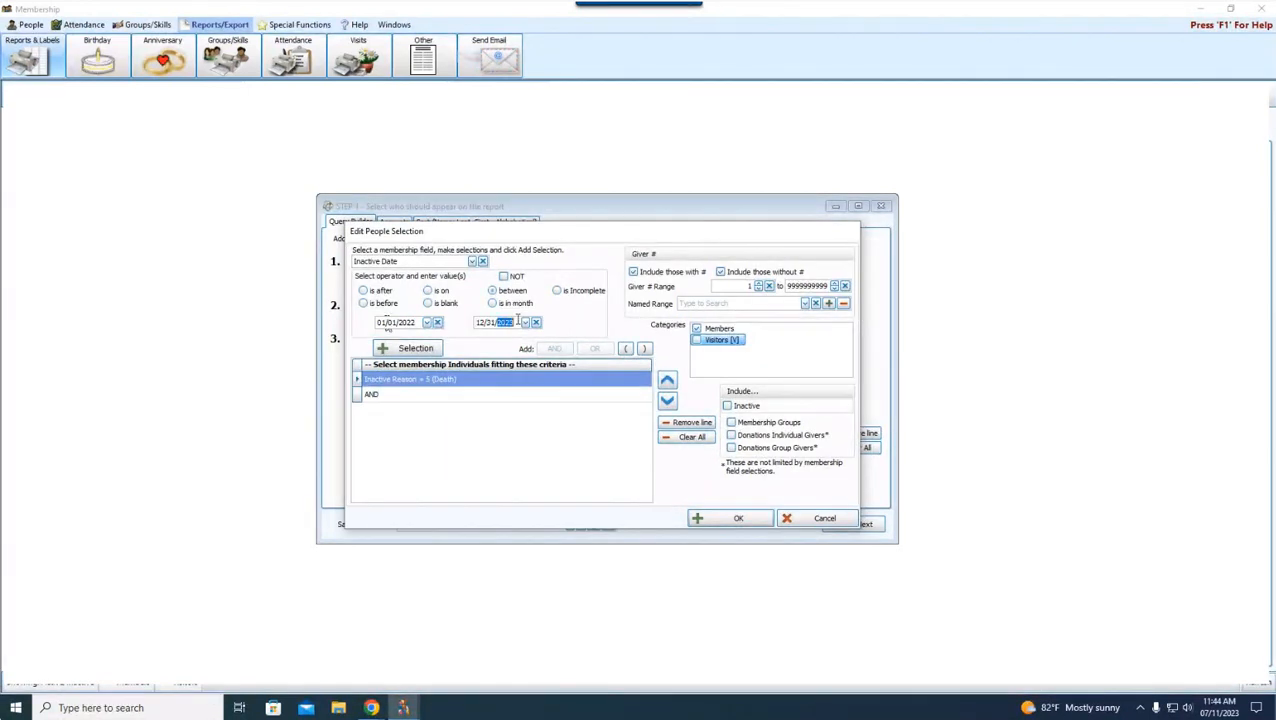
type("2022")
left_click(407, 348)
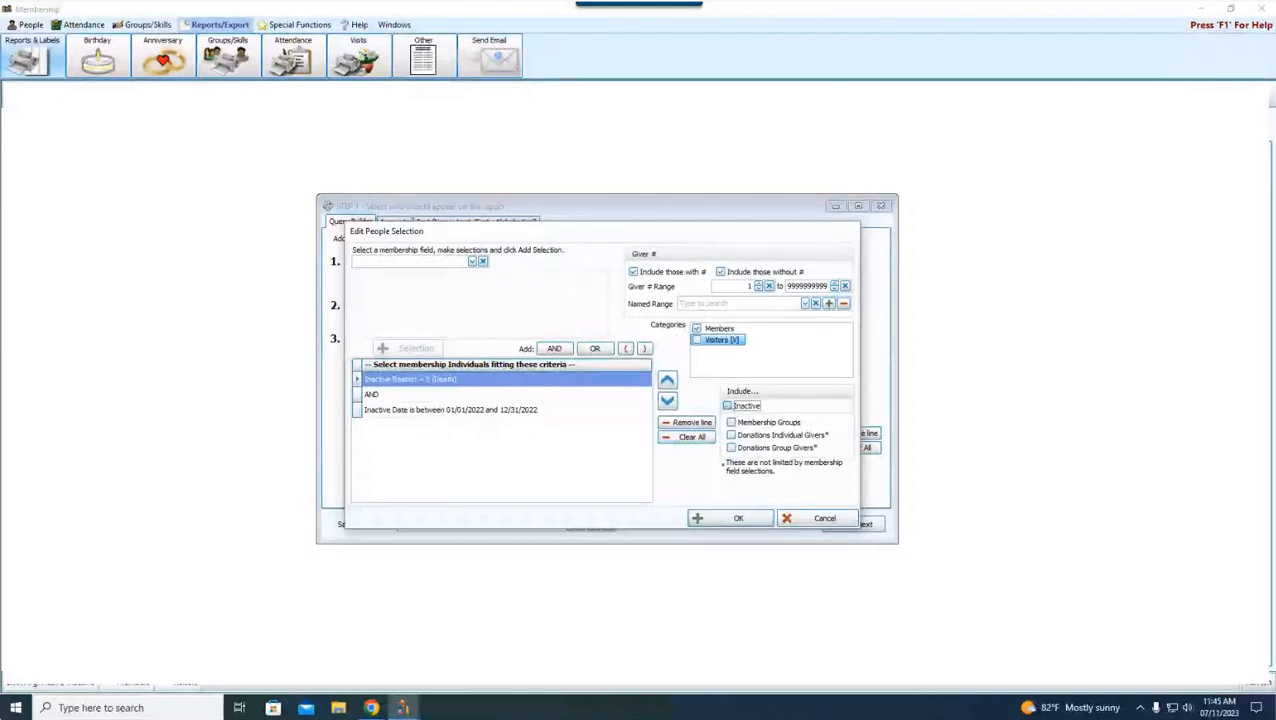
Step: Try including inactive people, restore that option and clear all the inactive criteria from the people selection
left_click(731, 407)
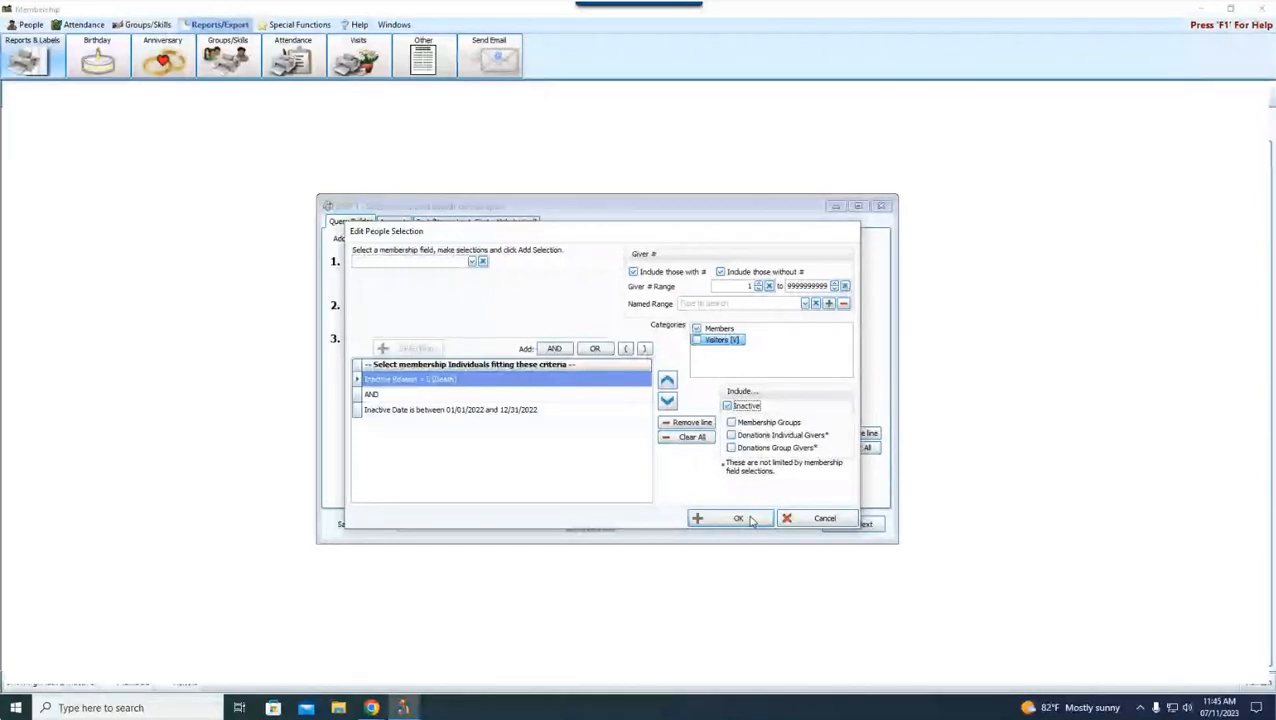
left_click(686, 422)
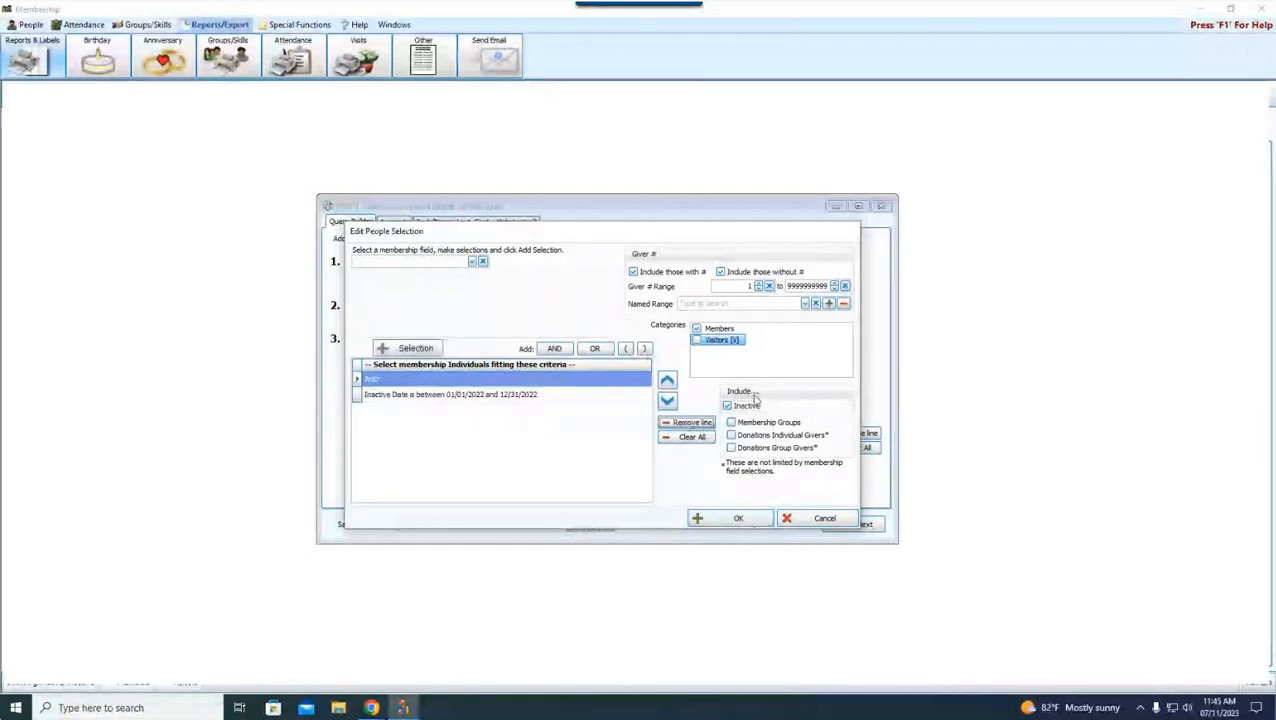
left_click(748, 405)
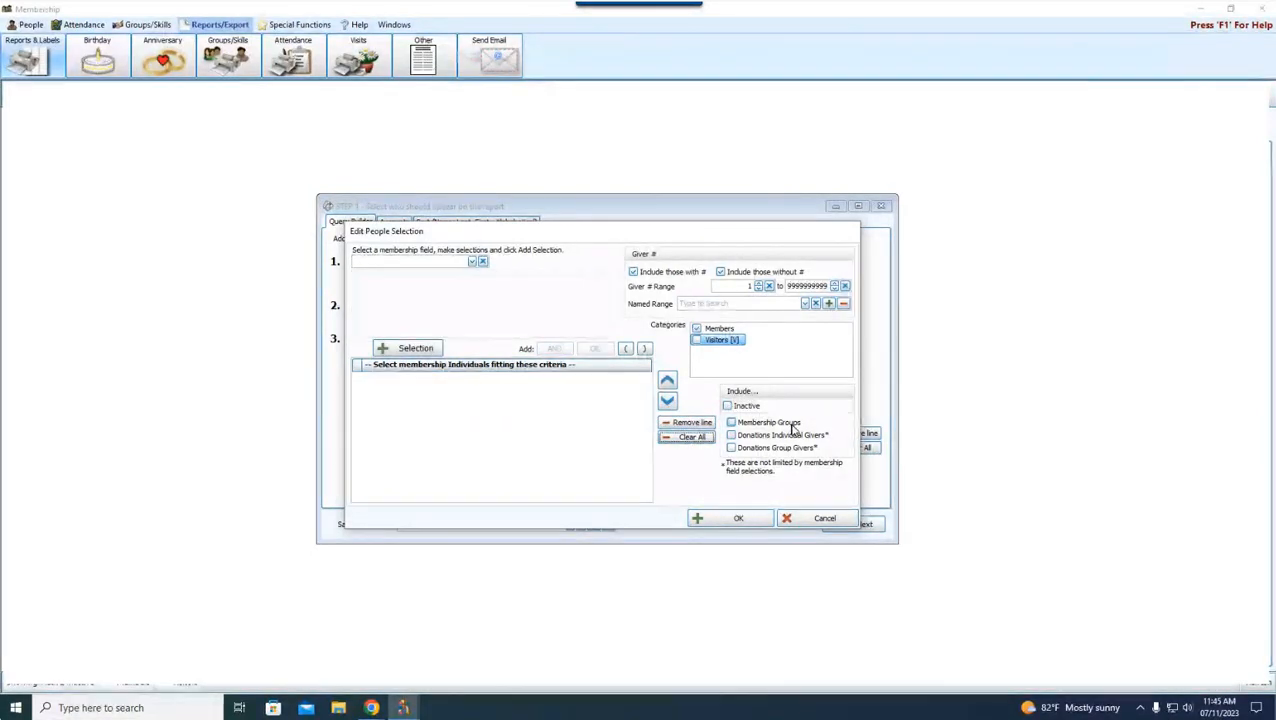
Step: Try including Donations Individual Givers and Donations Group Givers, restore both options and cancel the people selection edits
left_click(793, 427)
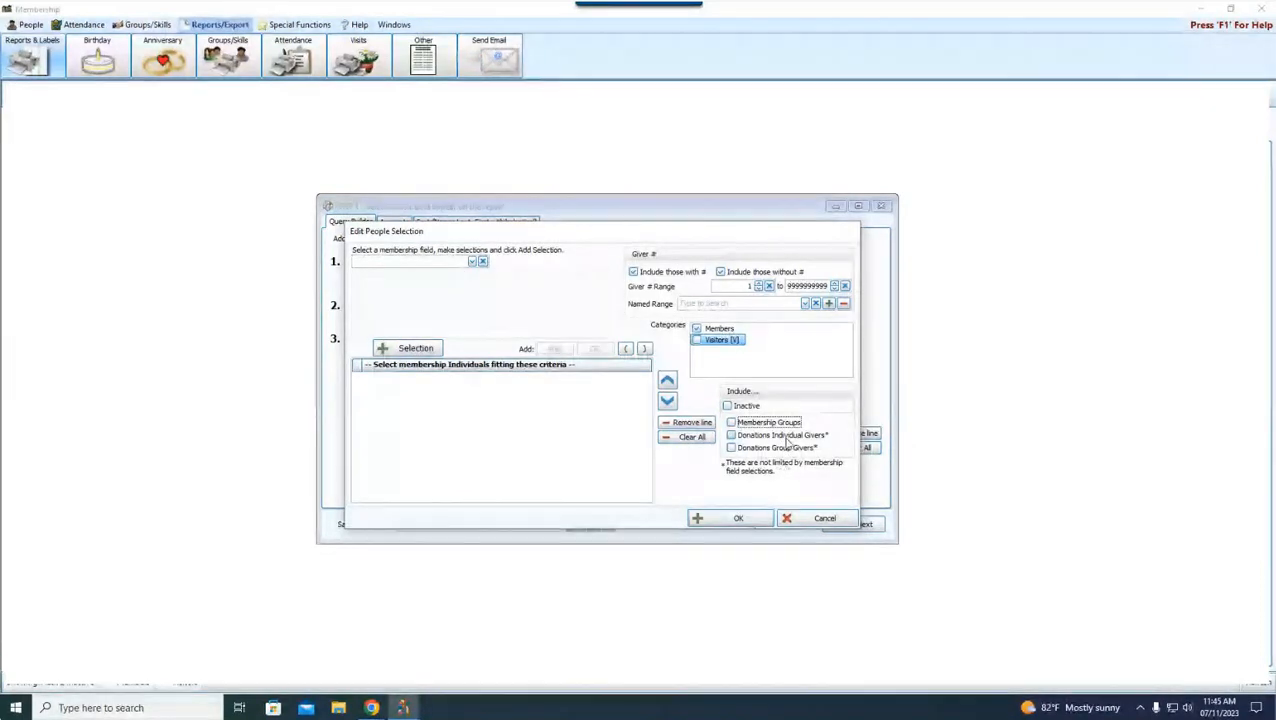
left_click(793, 436)
left_click(799, 456)
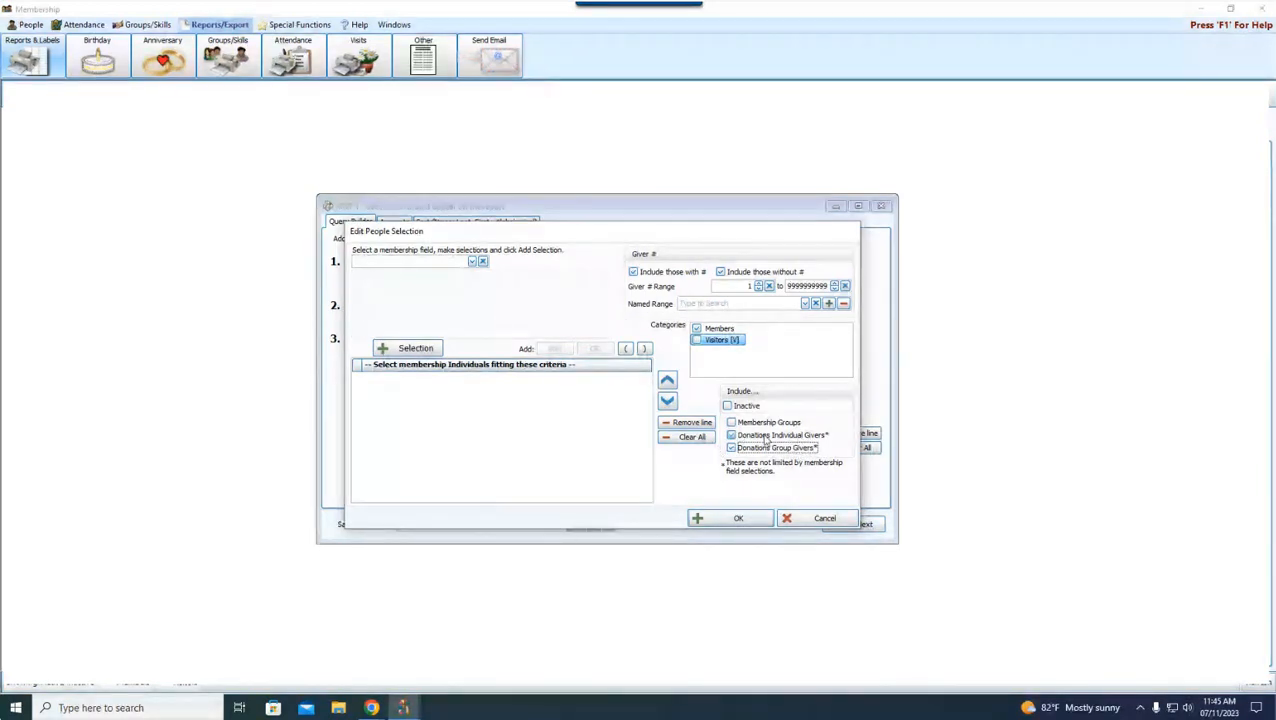
left_click(766, 436)
left_click(763, 448)
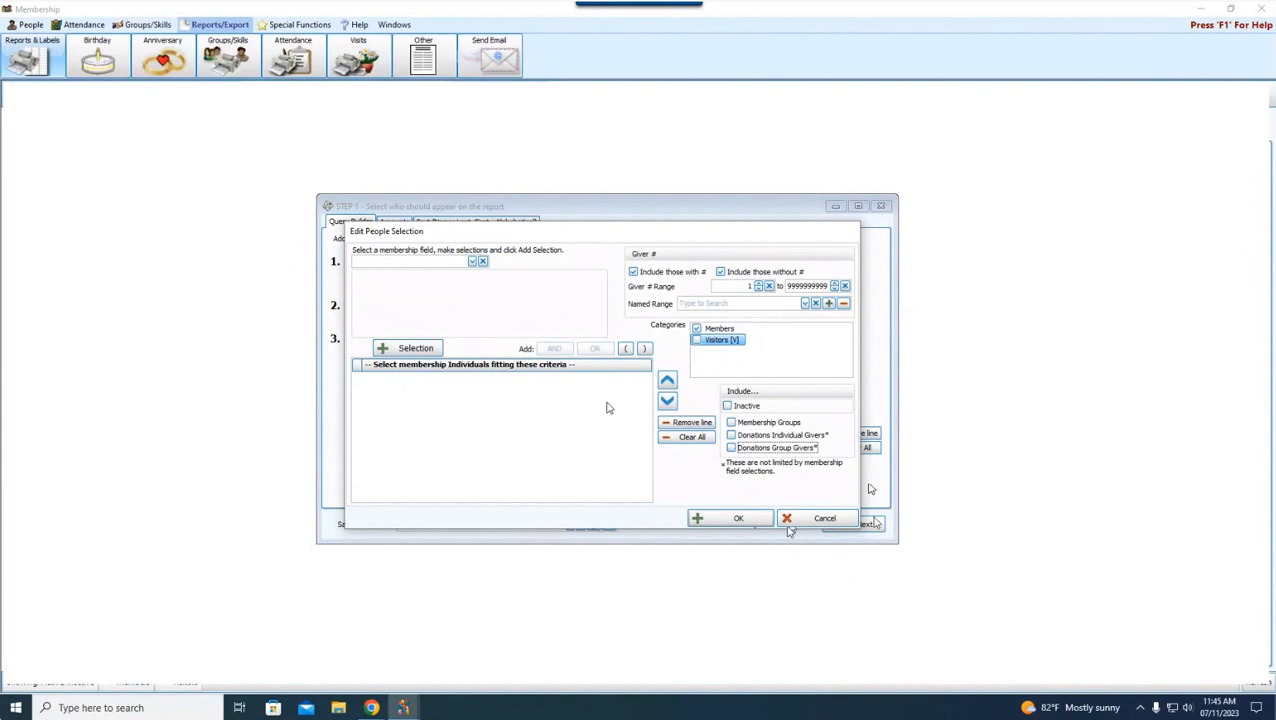
left_click(848, 520)
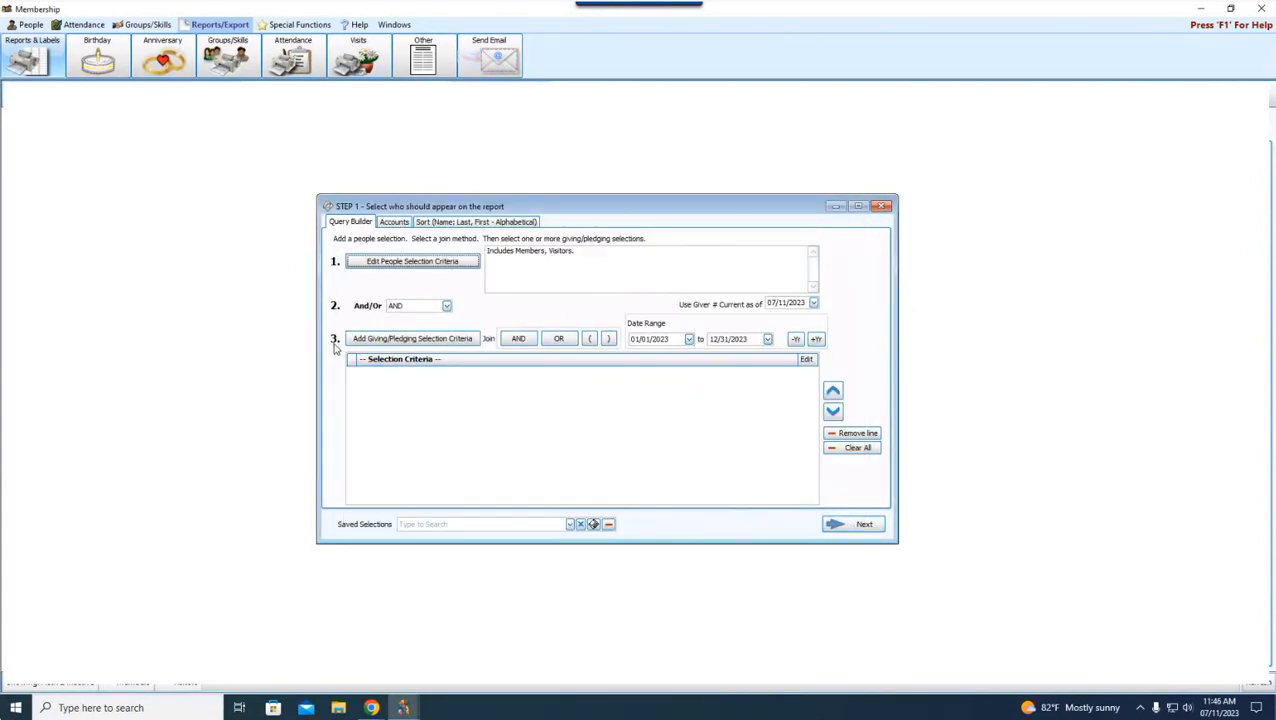
Step: Open a new giving/pledging query and set its date range to start on 01/01/2020
left_click(380, 341)
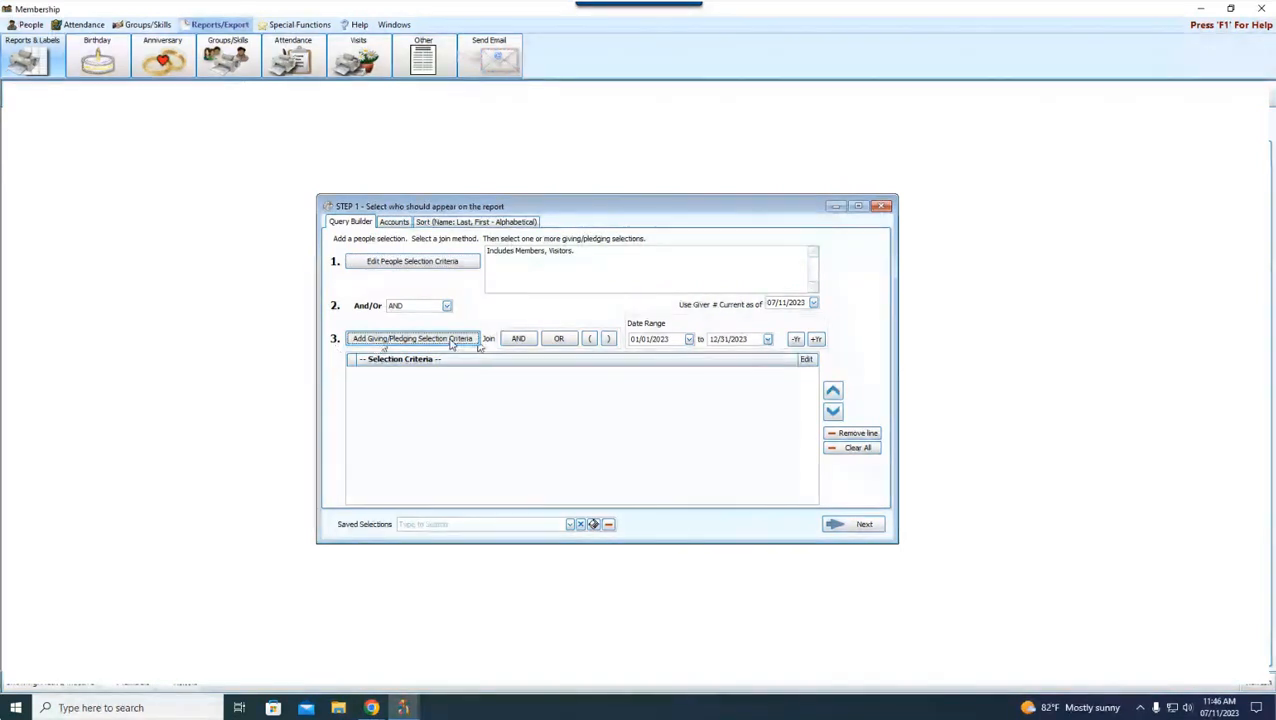
left_click_drag(624, 228, 619, 293)
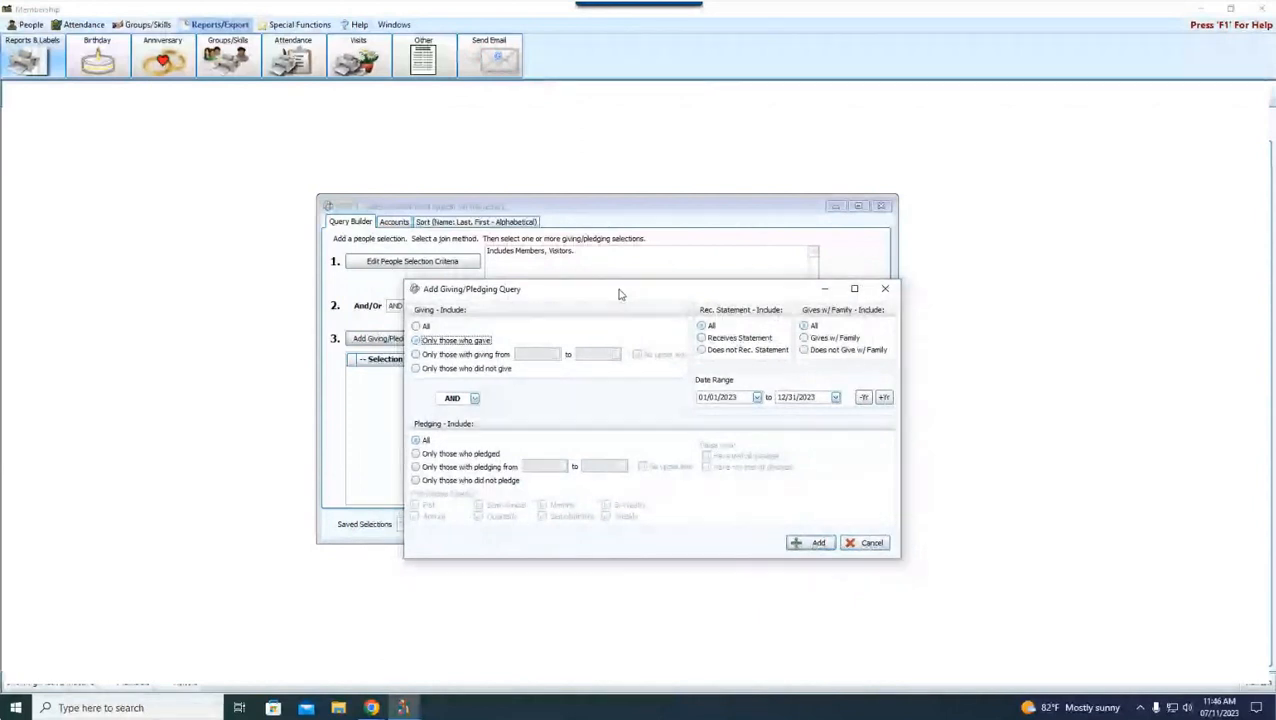
left_click_drag(619, 293, 663, 369)
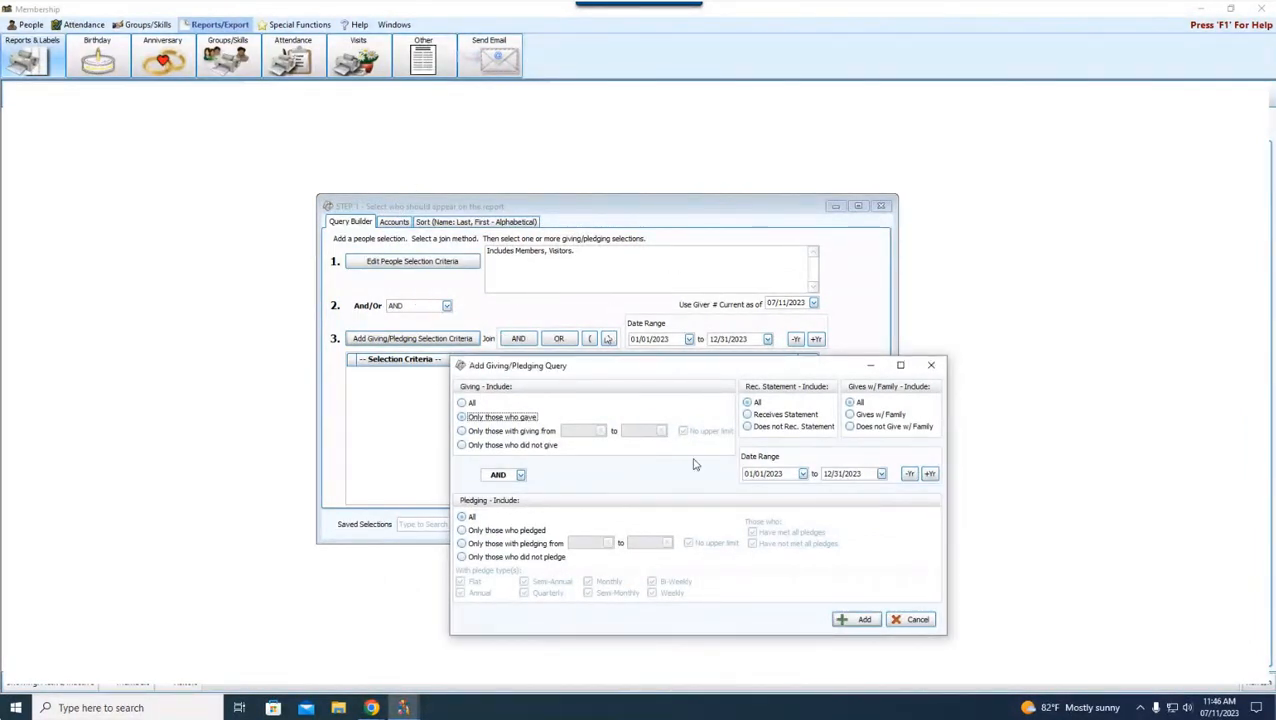
left_click_drag(663, 384, 659, 350)
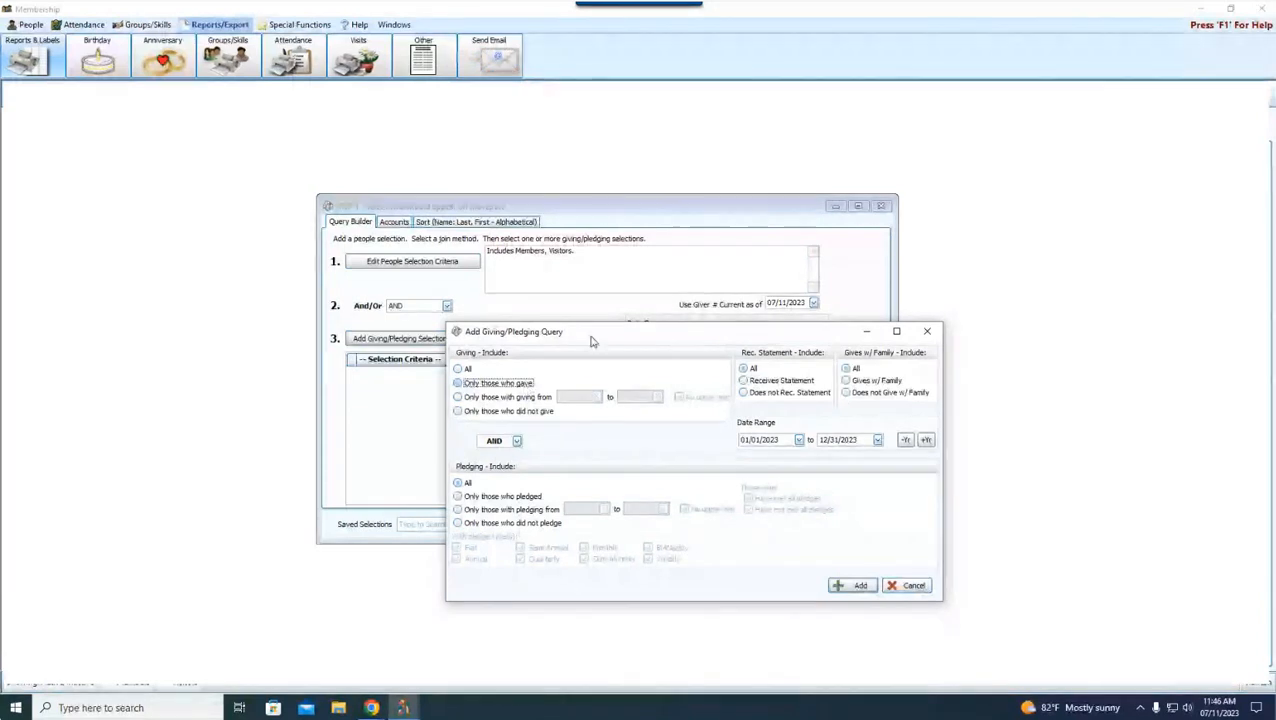
left_click_drag(592, 342, 563, 247)
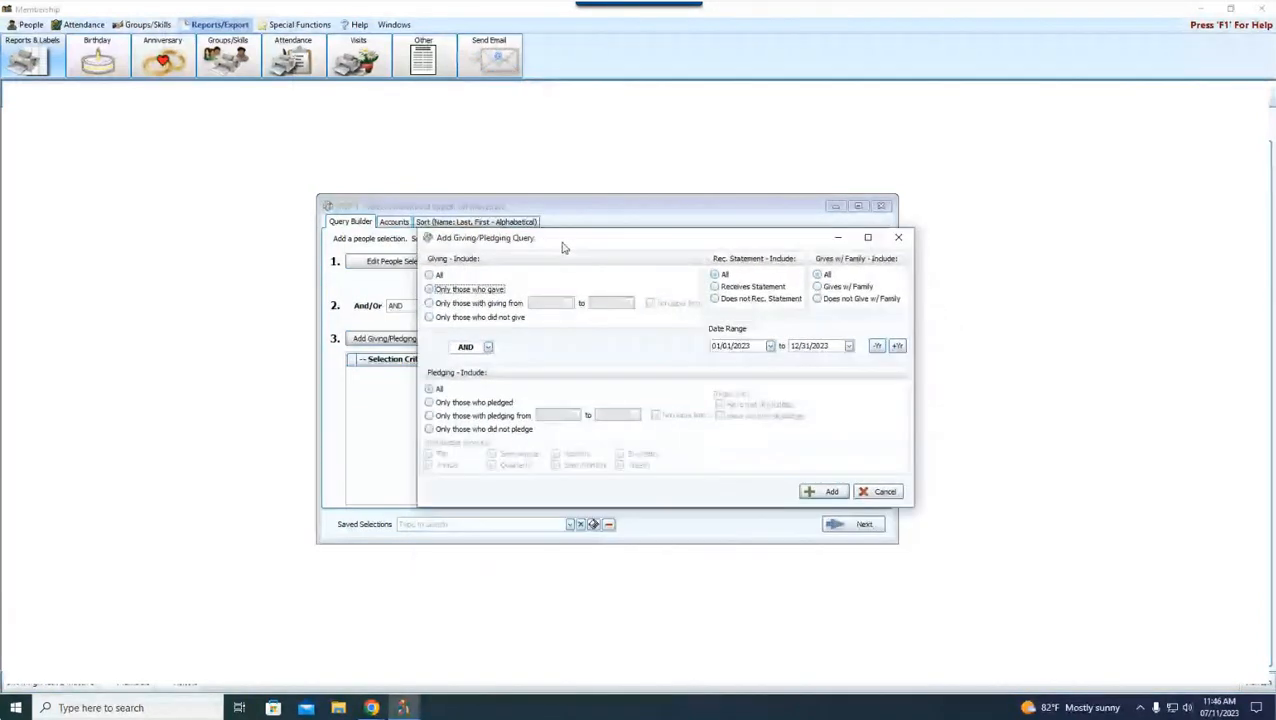
left_click(741, 345)
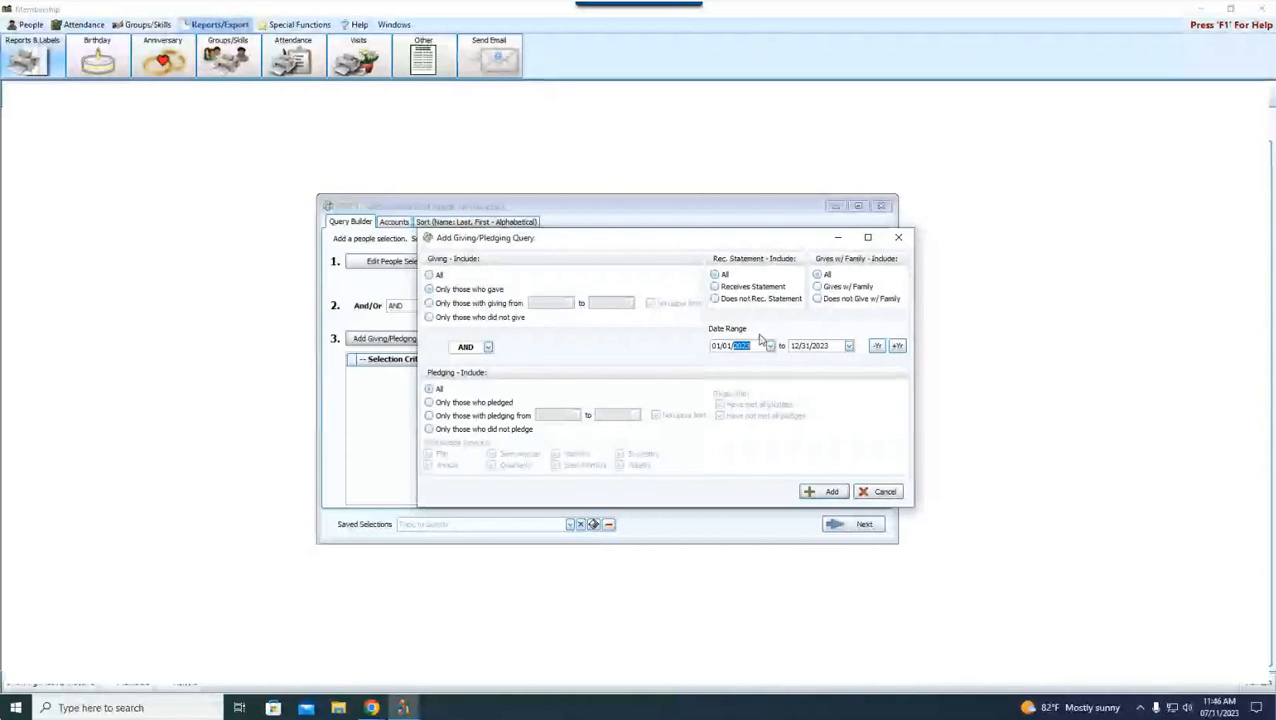
type("202")
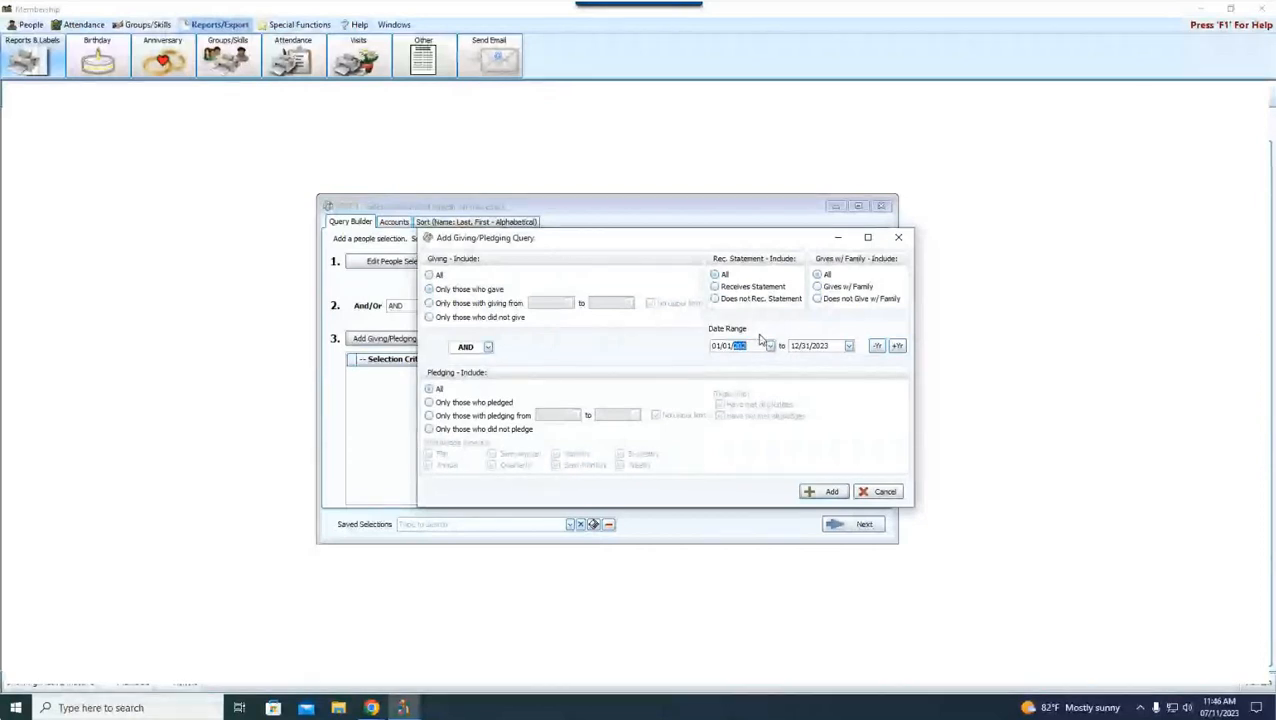
type("0")
Step: Limit the giving/pledging query to only those who pledged, try joining with OR, restore AND and cancel the query
left_click(450, 403)
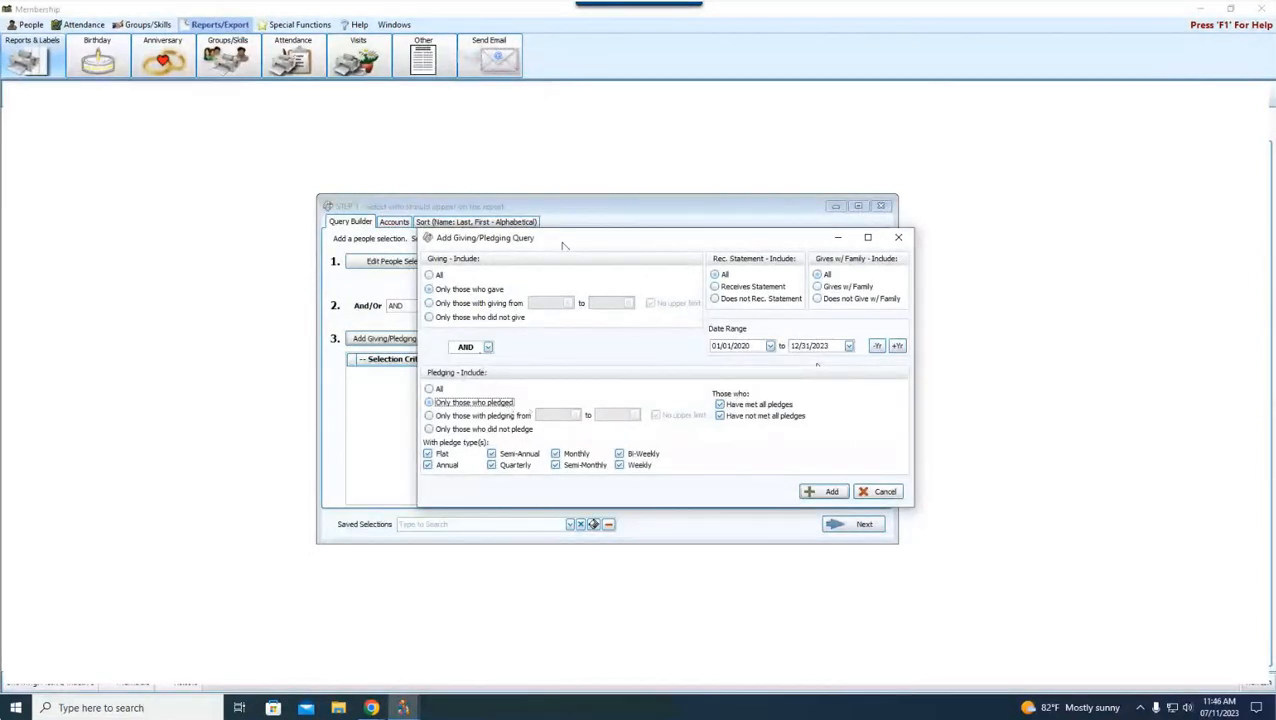
left_click(476, 347)
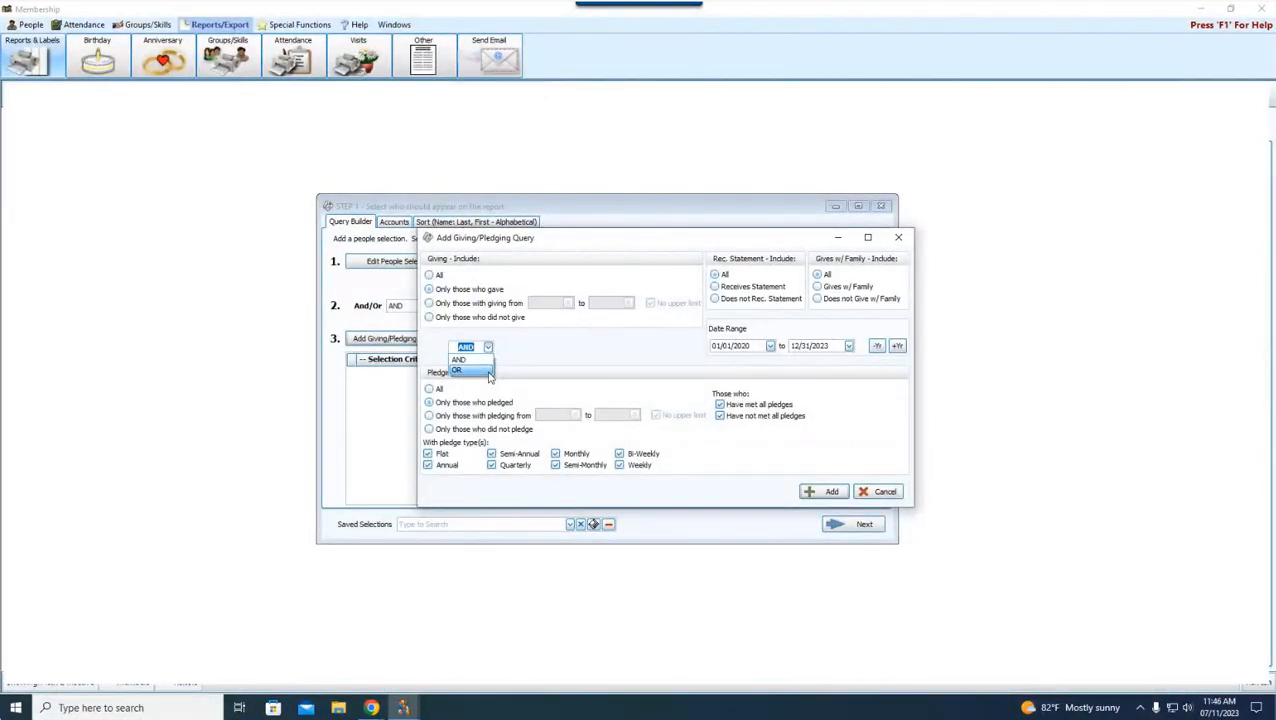
left_click(459, 370)
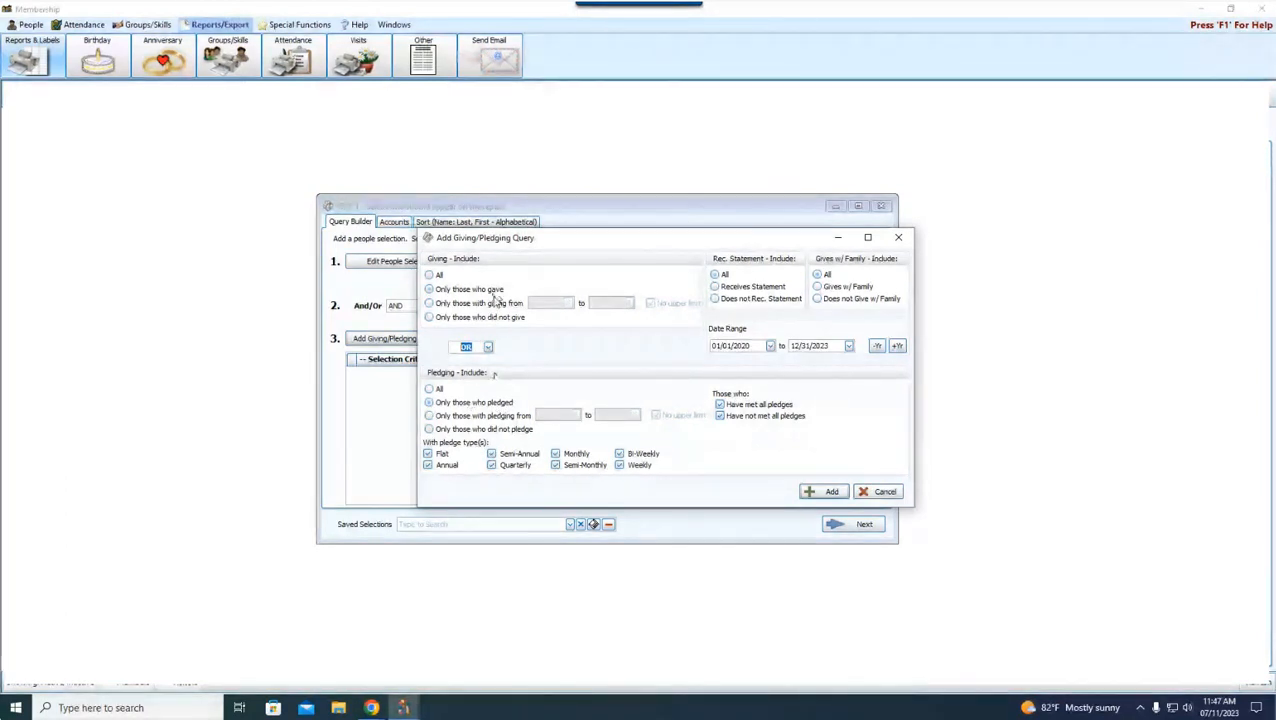
left_click(487, 347)
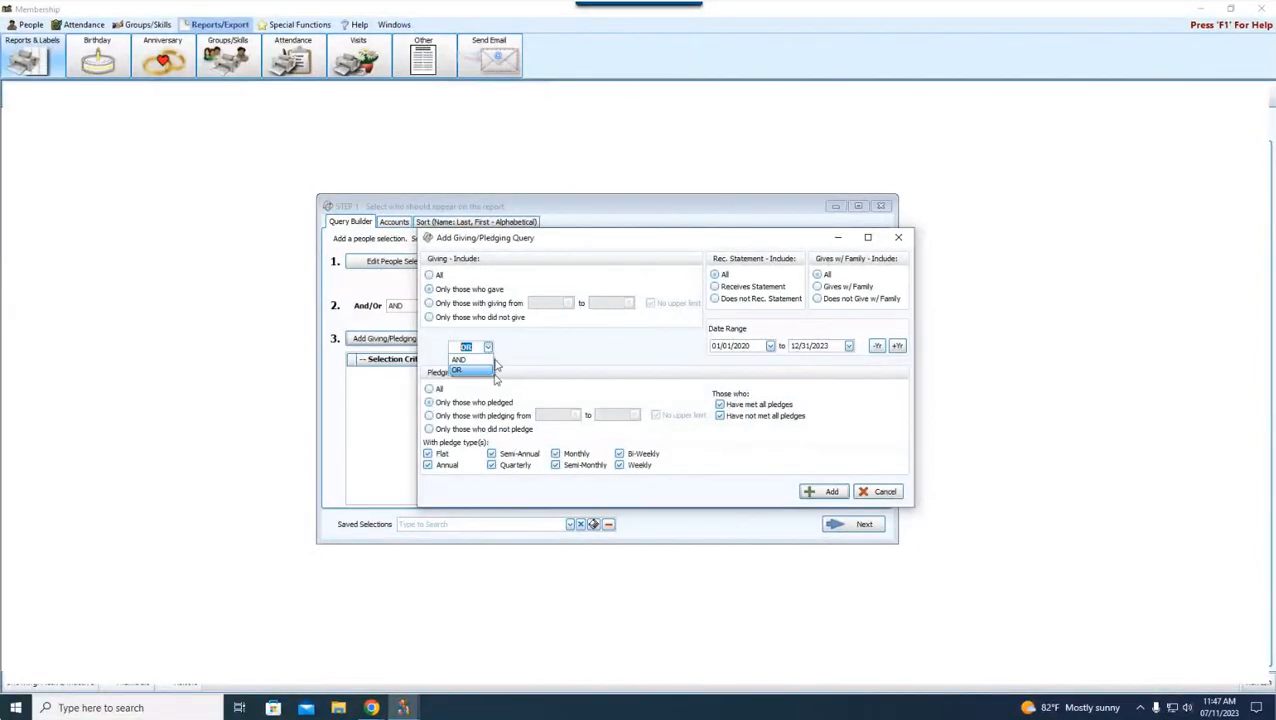
left_click(490, 360)
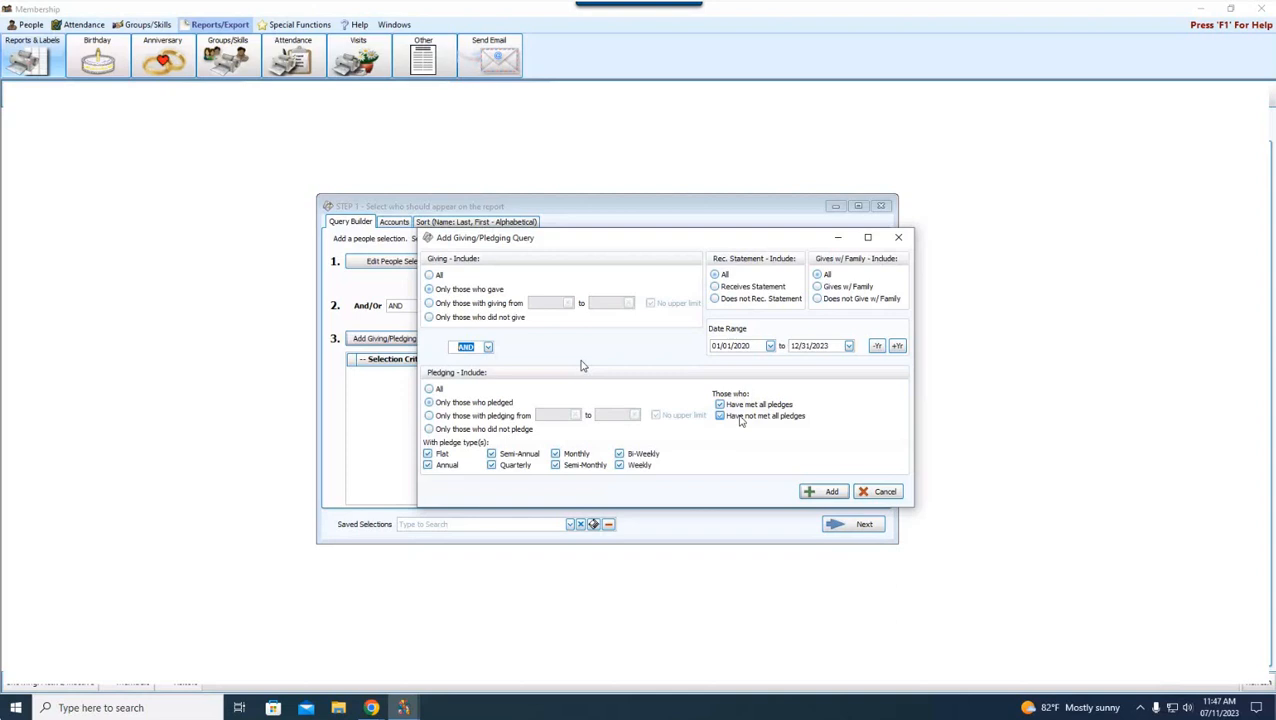
left_click(741, 419)
left_click(877, 491)
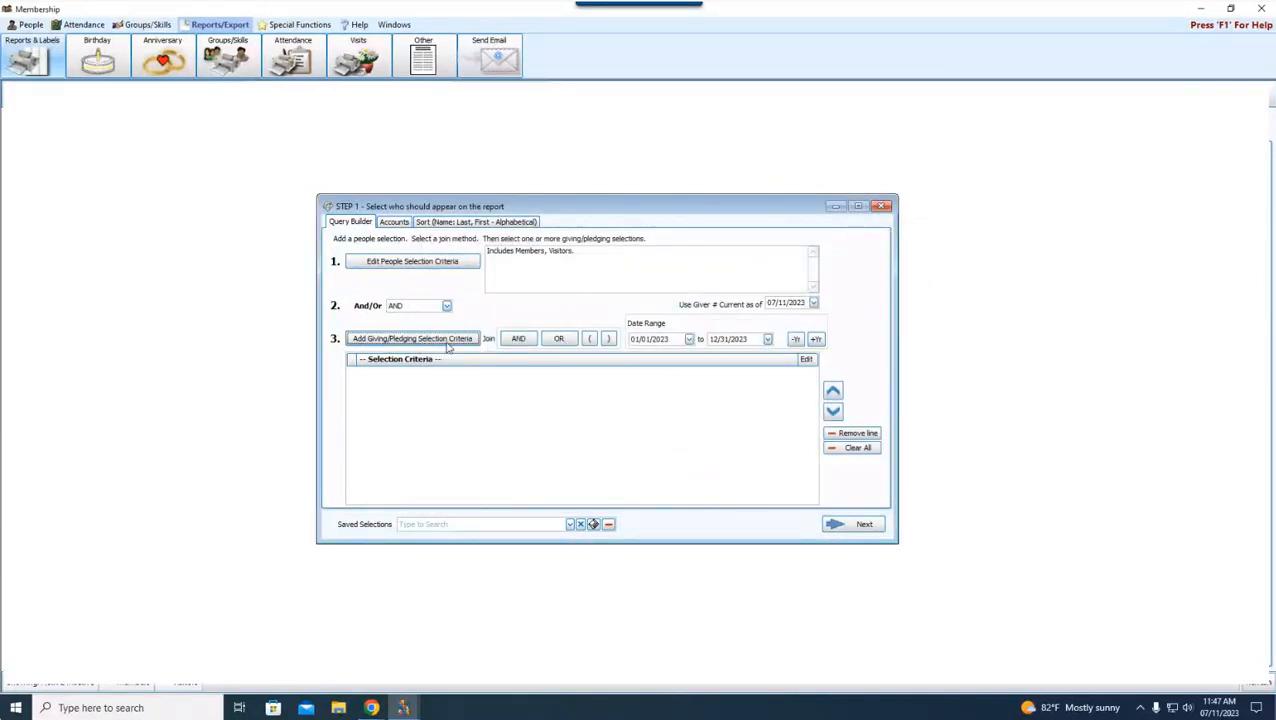
Step: Edit the people selection and add a criterion for Age between 18 and 35
left_click(447, 268)
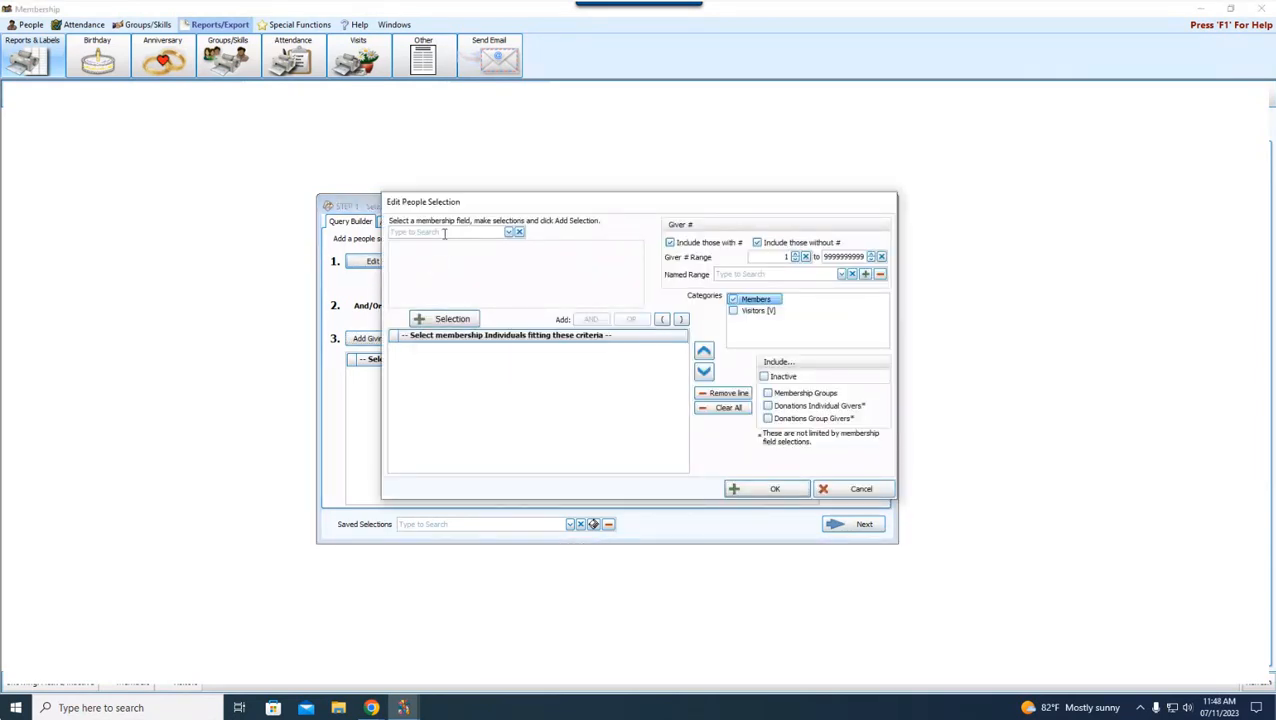
left_click(444, 233)
type("age")
left_click(469, 262)
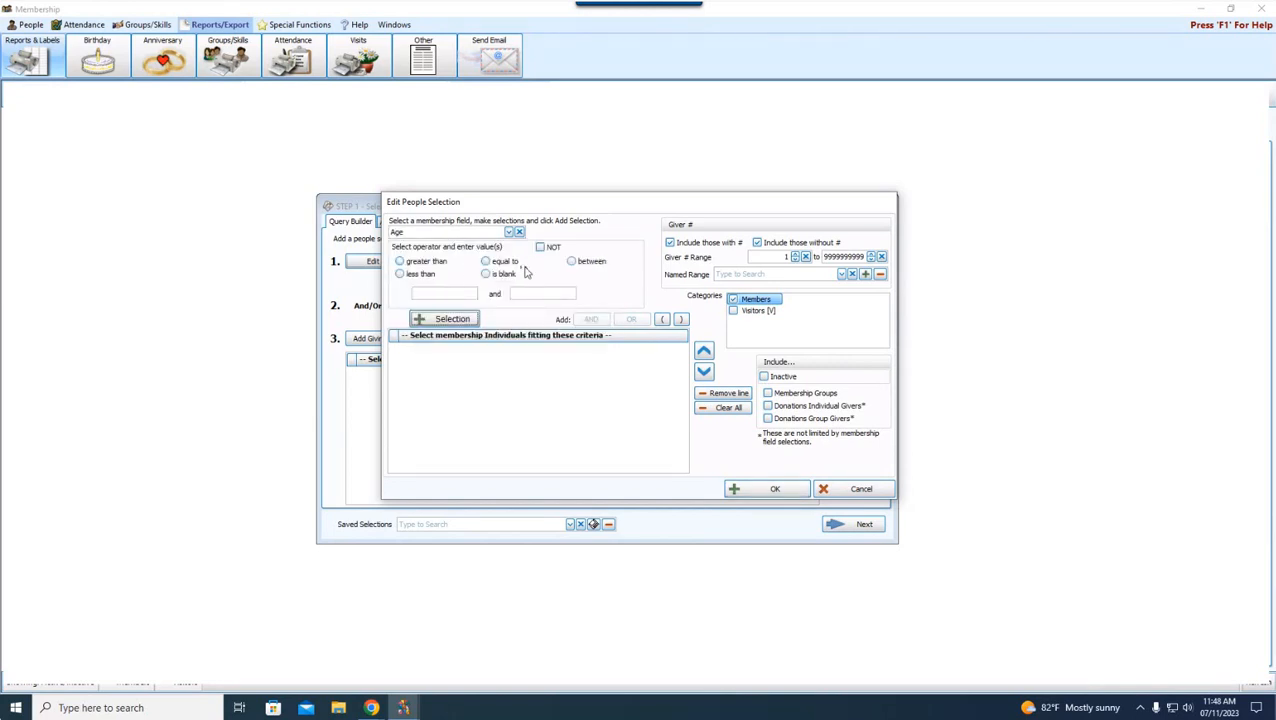
left_click(598, 262)
left_click(452, 295)
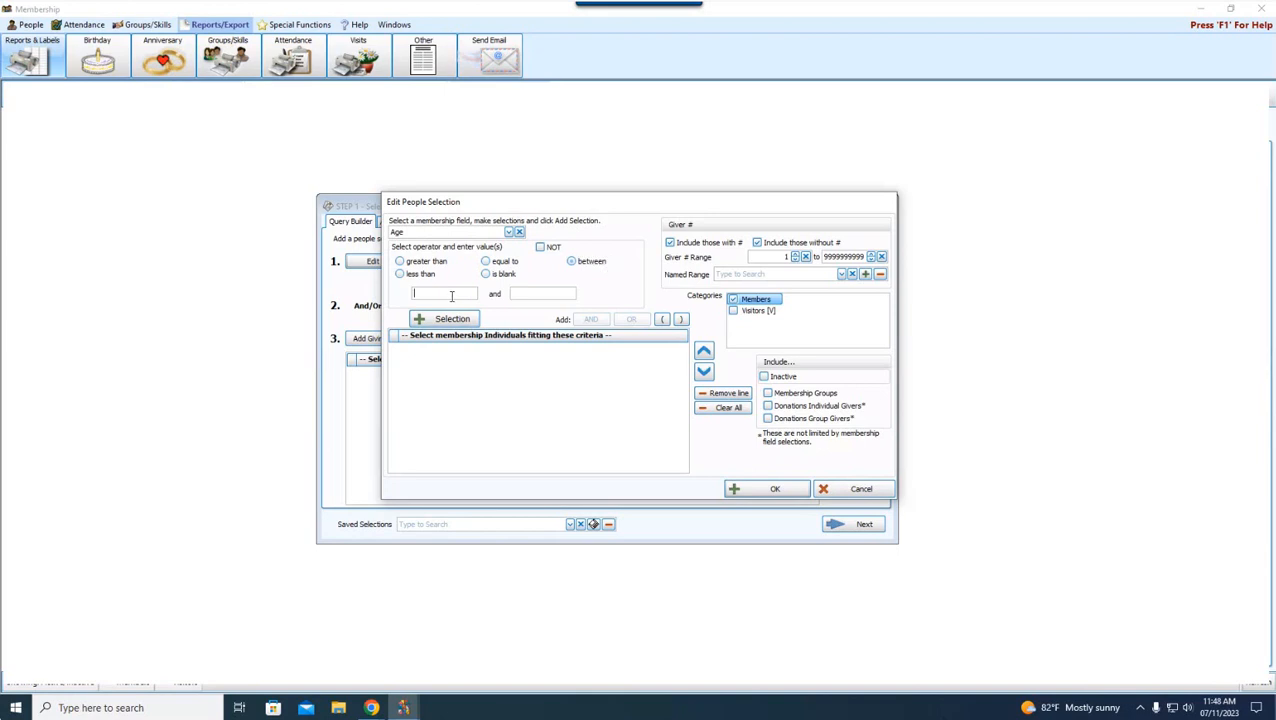
type("18")
type("35")
left_click(447, 319)
Step: Include the Visitors category, accept the people selection and review its criteria summary
left_click(748, 312)
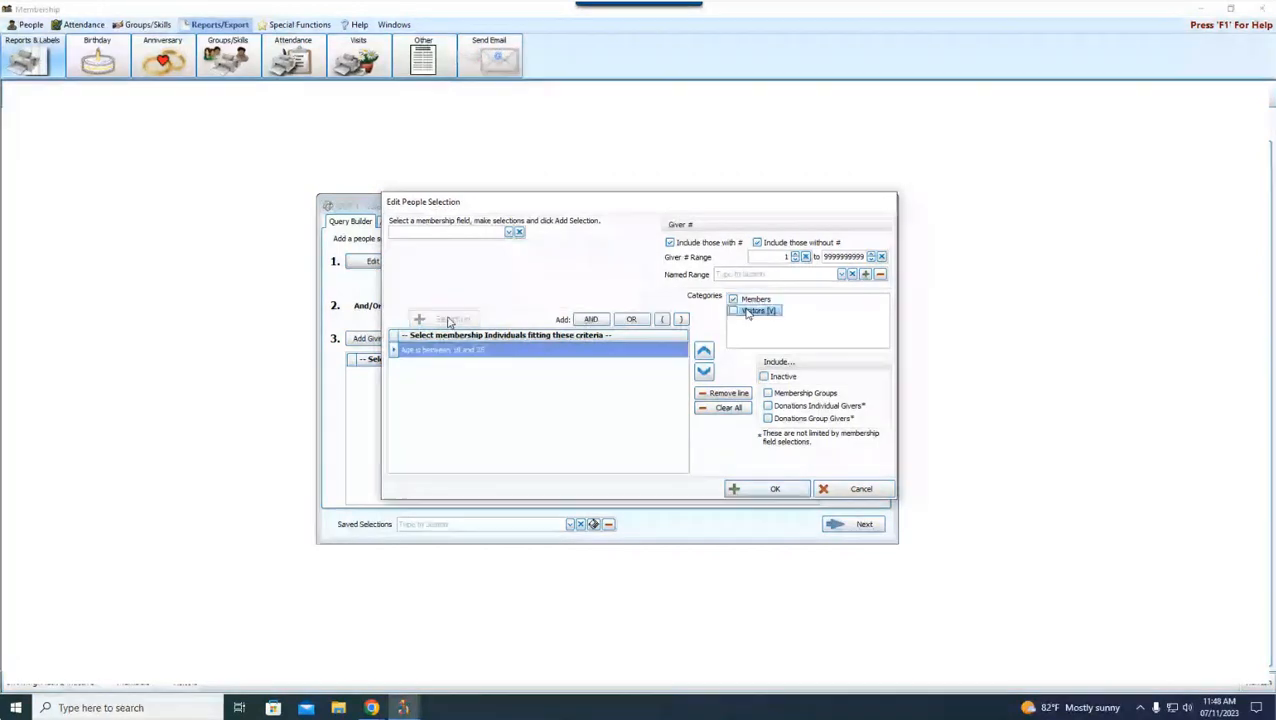
left_click(733, 311)
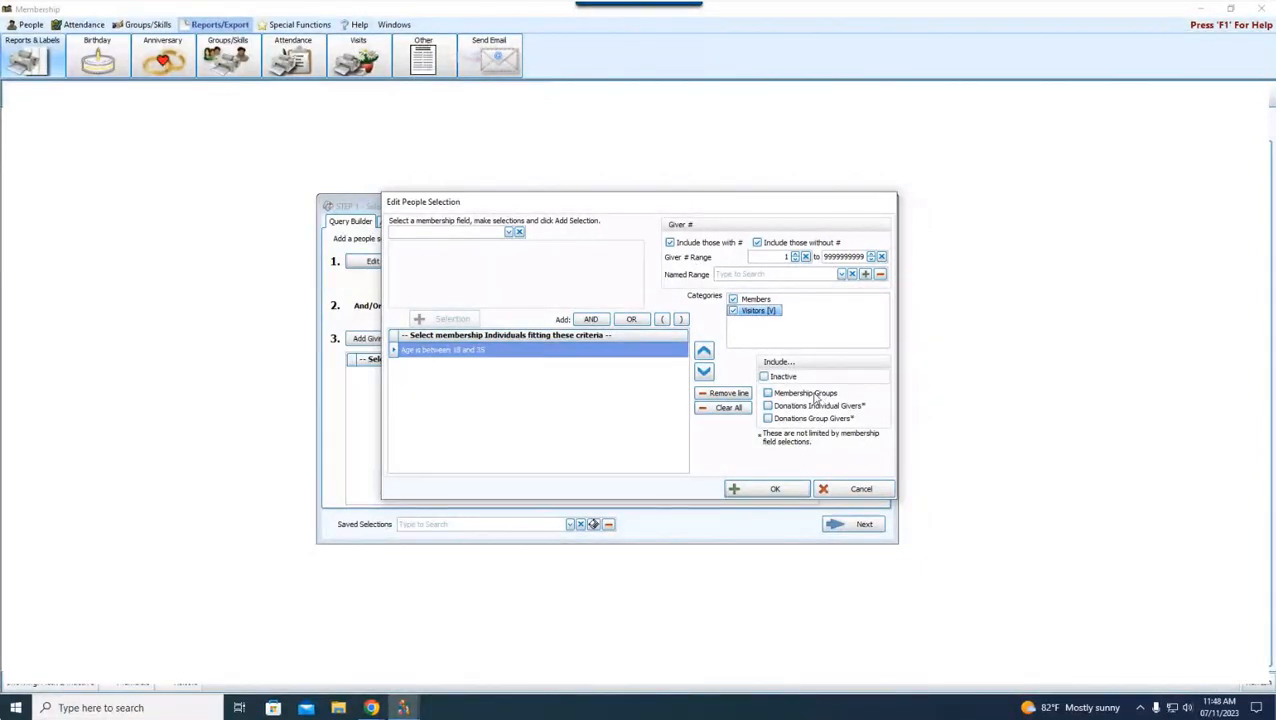
left_click(801, 492)
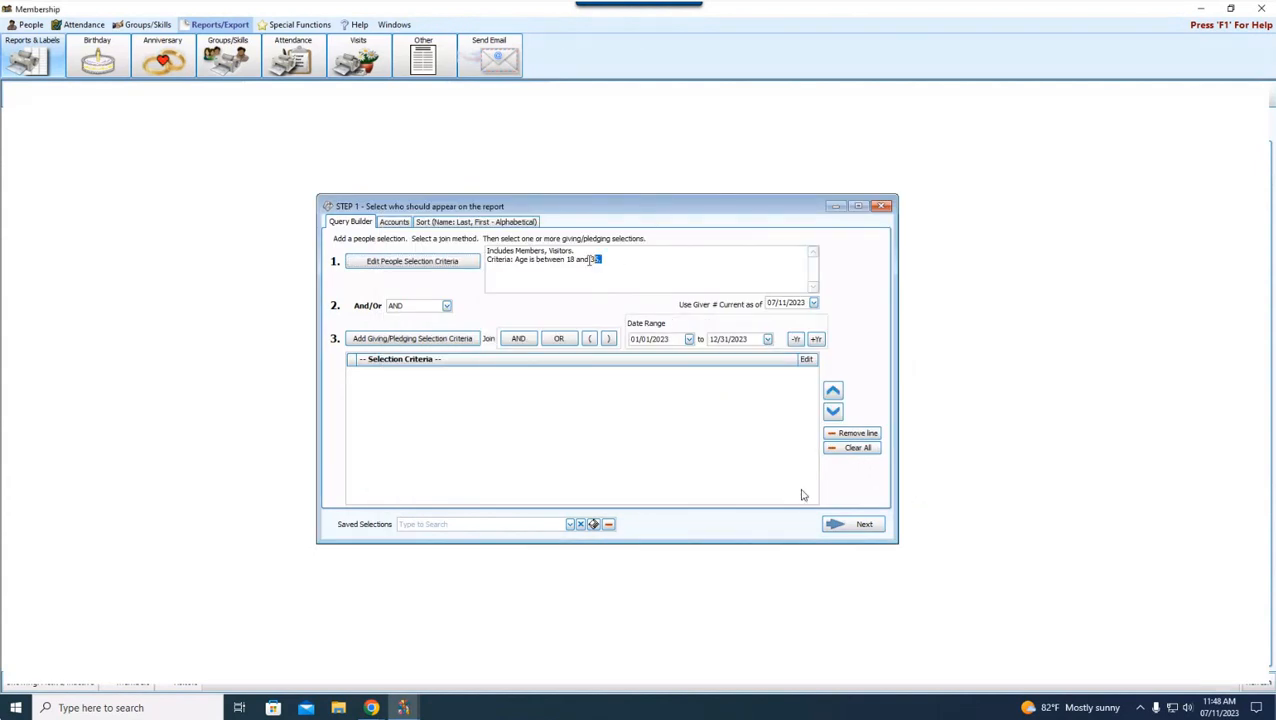
left_click_drag(600, 260, 478, 249)
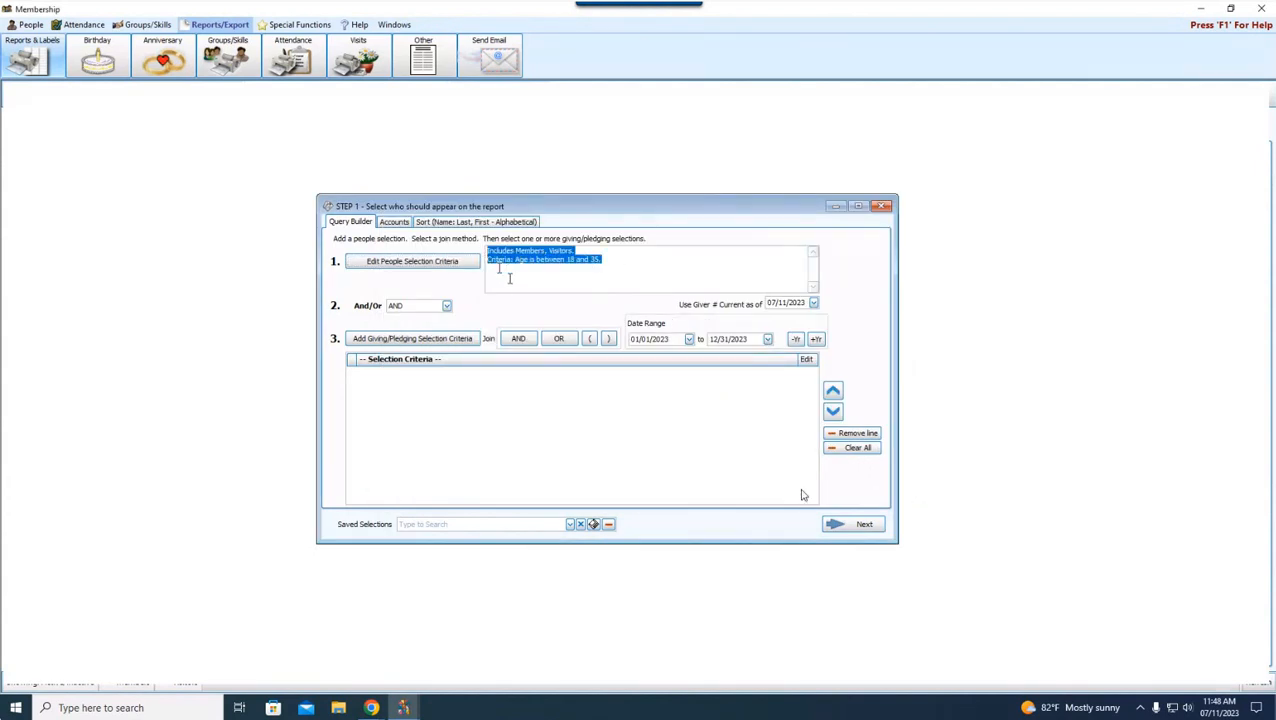
left_click(641, 261)
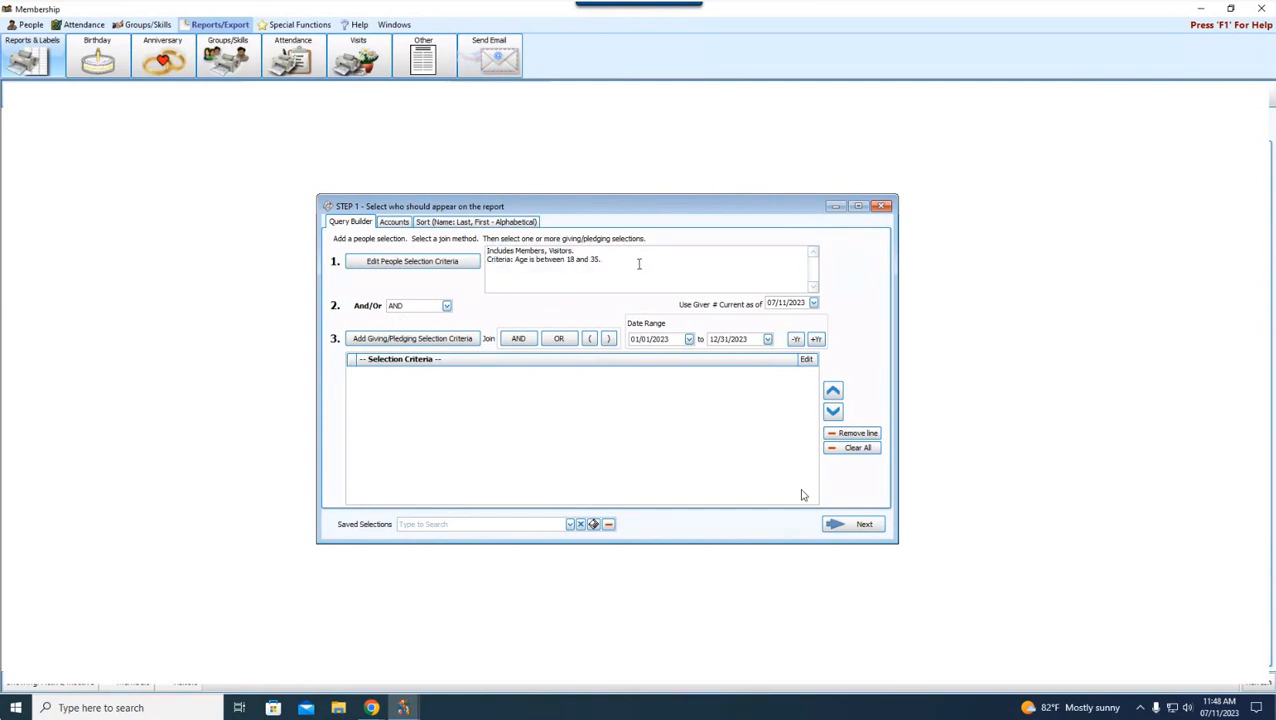
Step: Add a giving/pledging query for only those who gave from 01/01/2022 to 12/31/2023, including all regardless of pledging
left_click(449, 340)
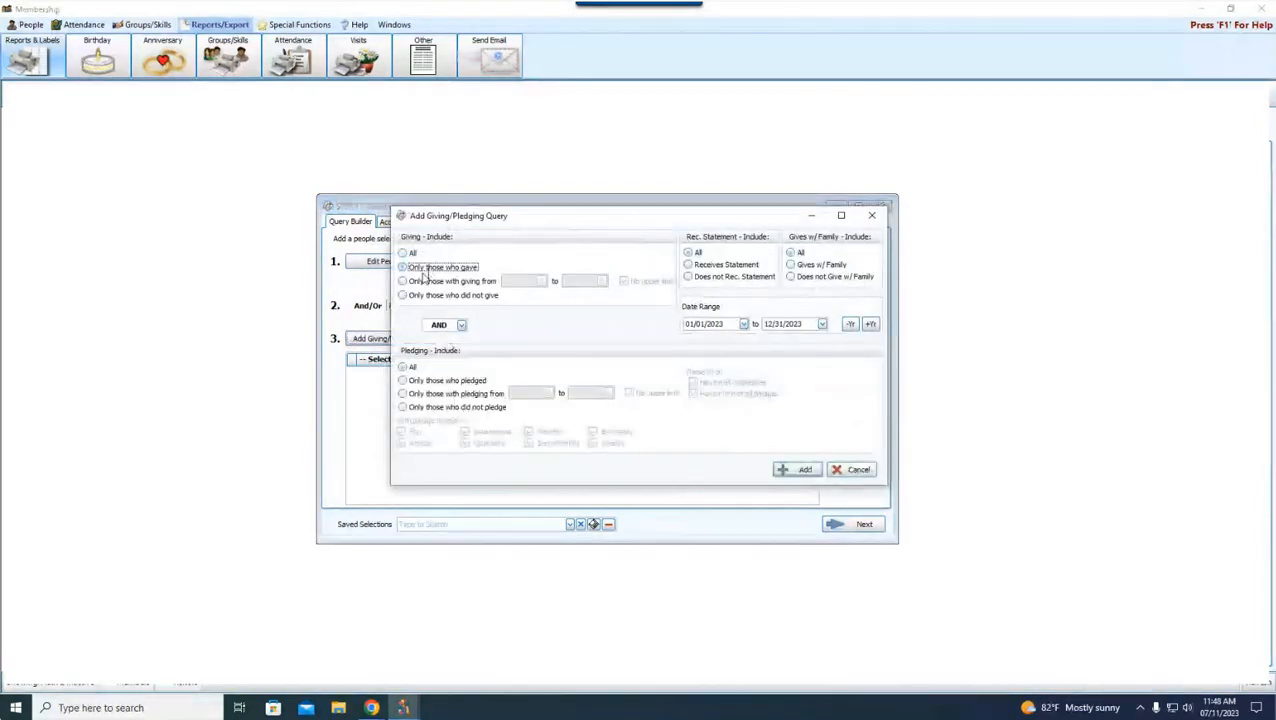
left_click(732, 323)
double_click(732, 323)
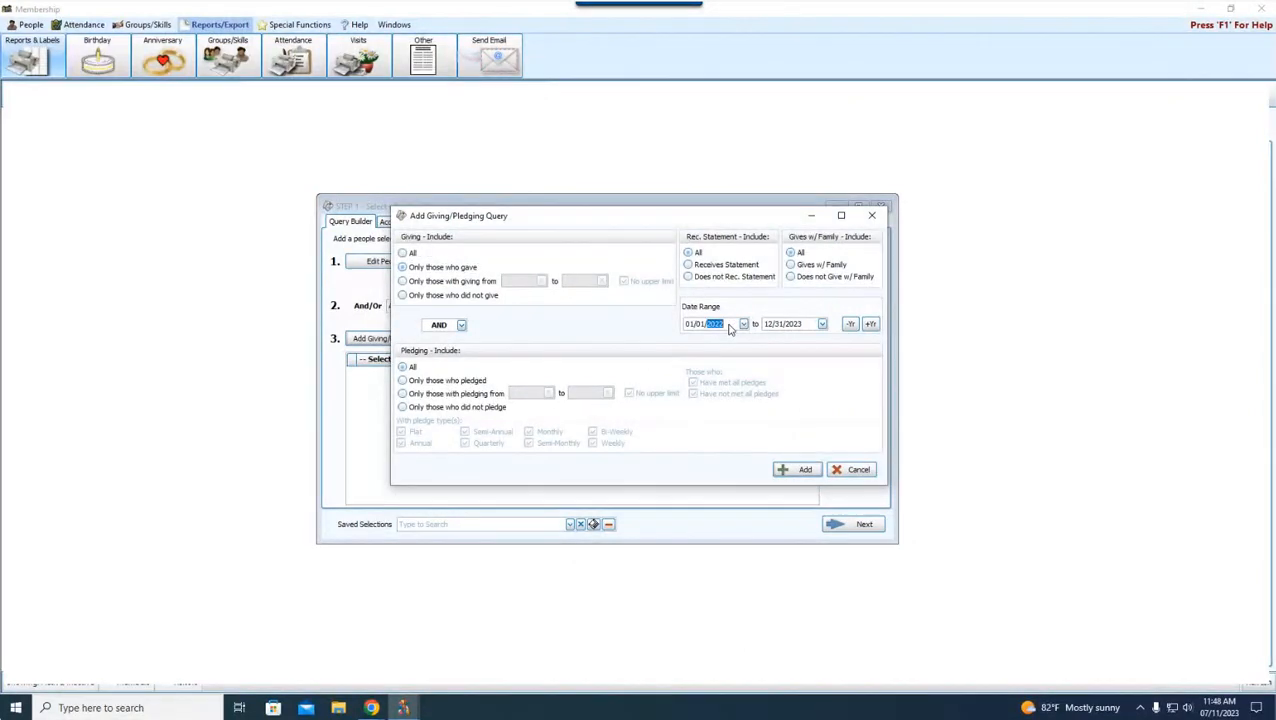
left_click(413, 368)
left_click(799, 469)
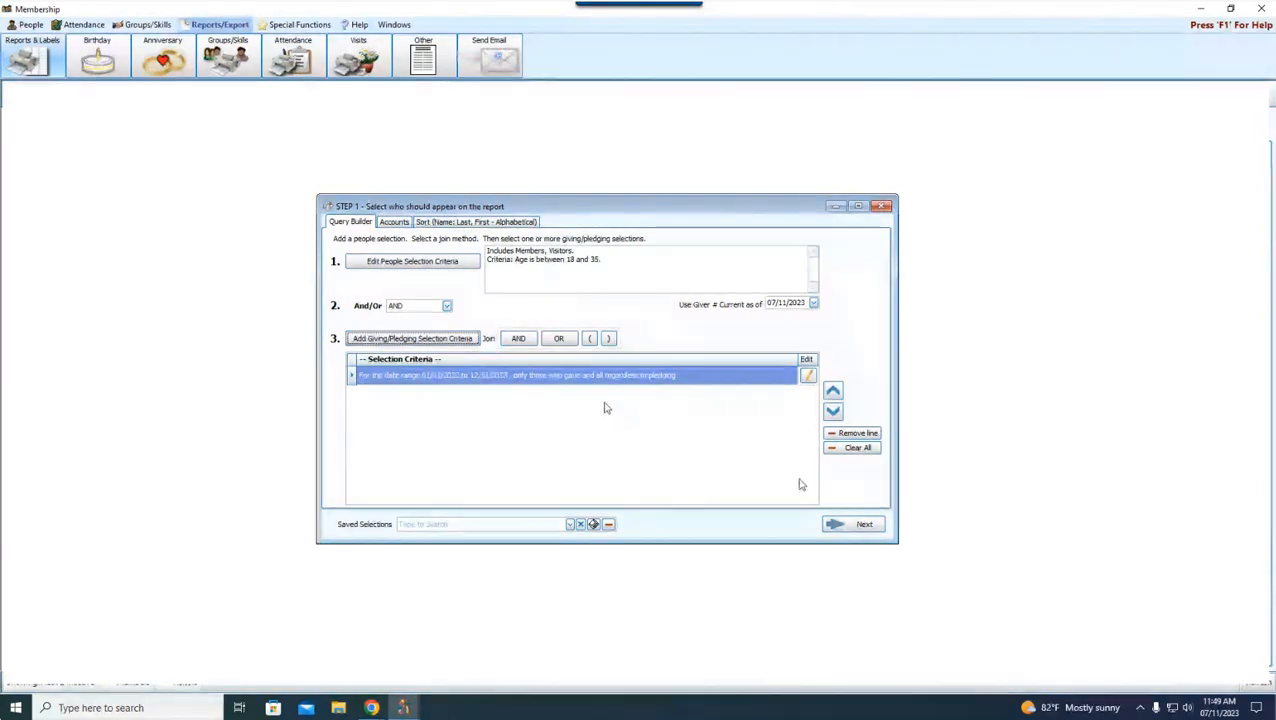
Step: Restrict the query's accounts to 102 - Missions and 101 - General fund
left_click(396, 224)
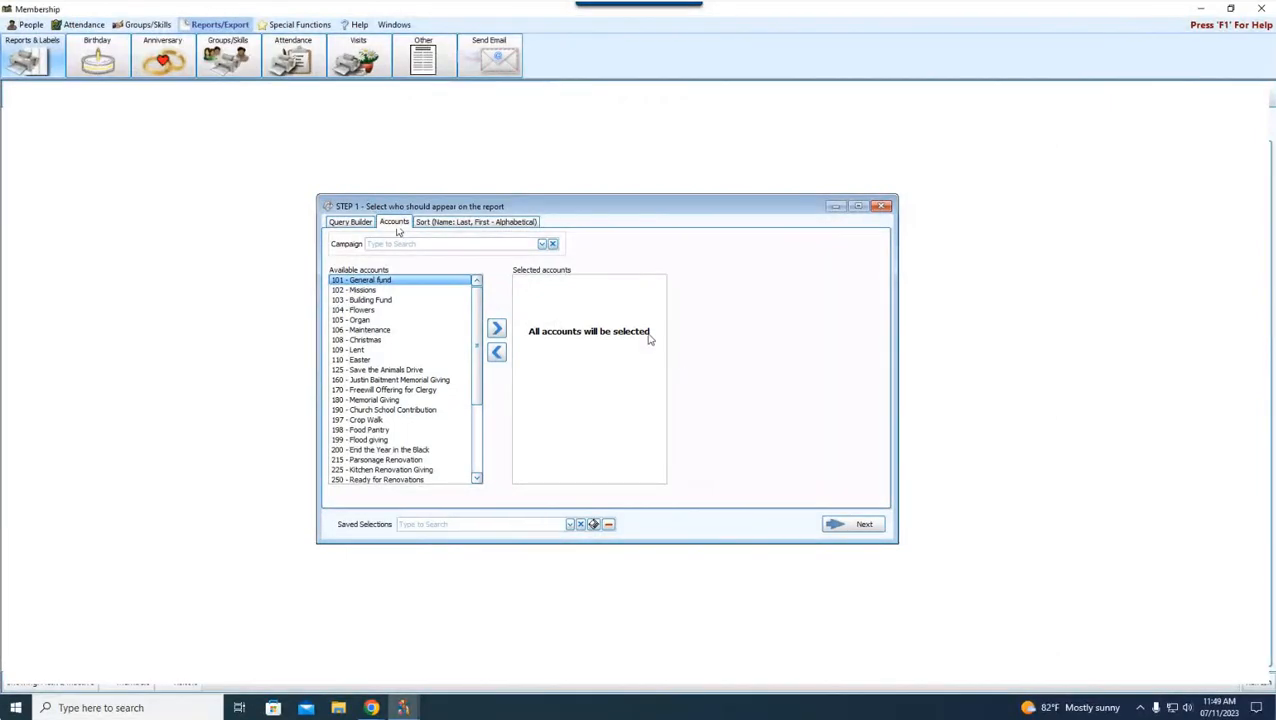
left_click(423, 291)
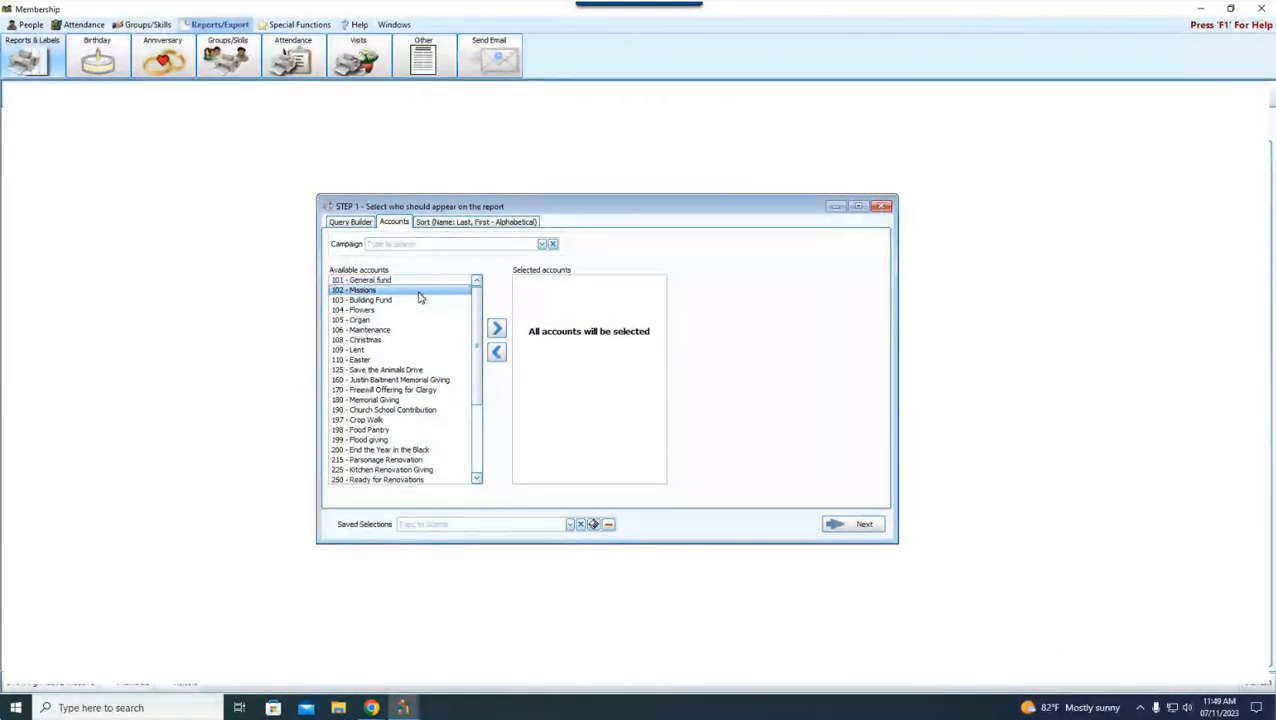
left_click(496, 328)
left_click(400, 280)
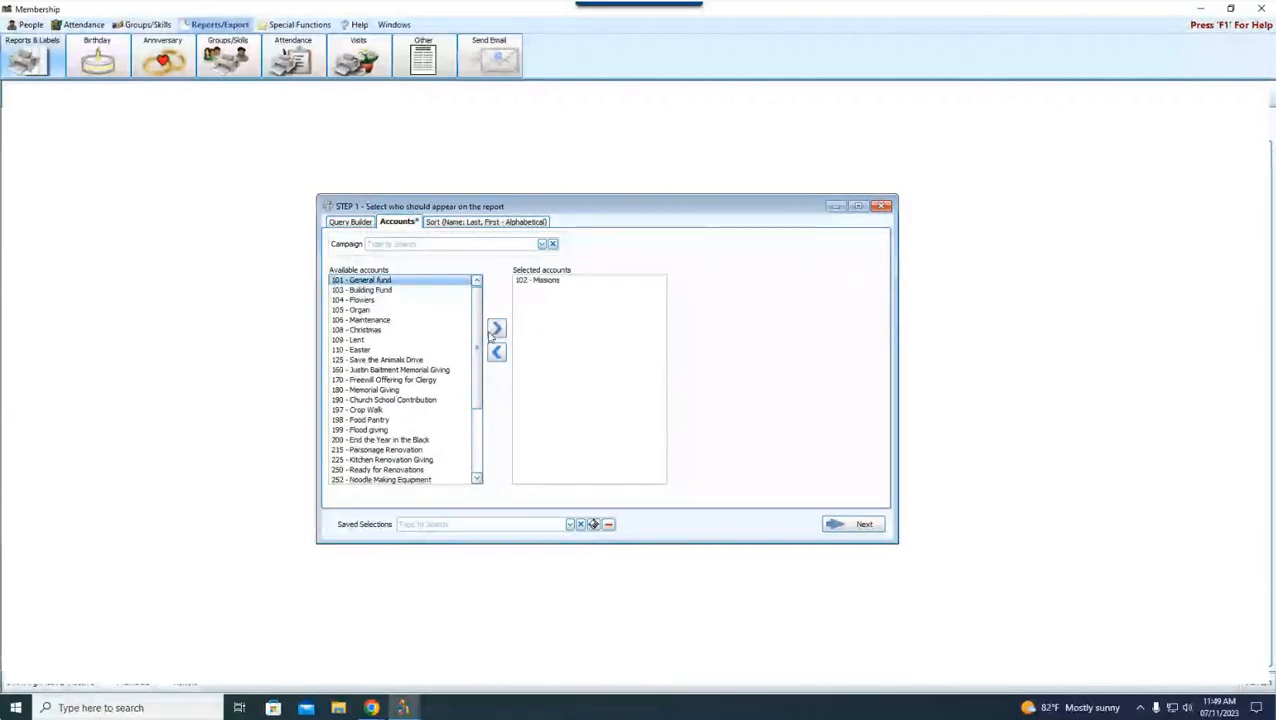
left_click(496, 328)
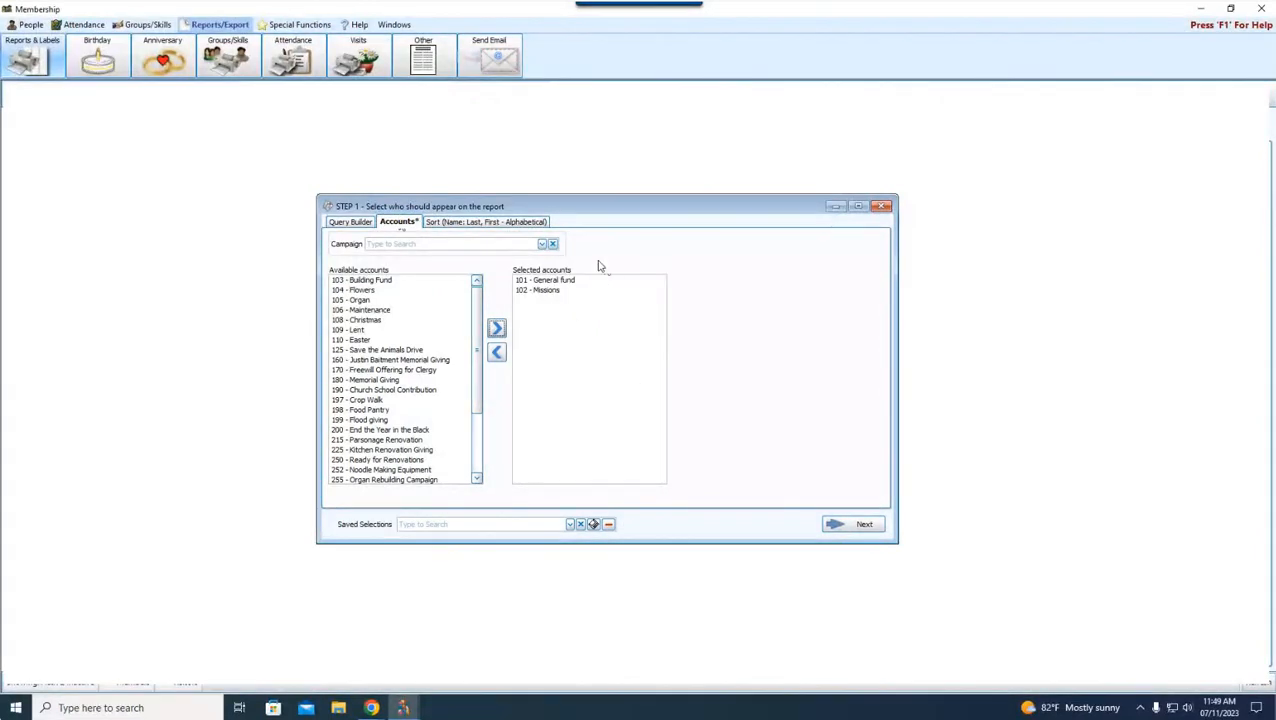
Step: Remove the General fund and Missions accounts from the selected accounts
left_click(537, 283)
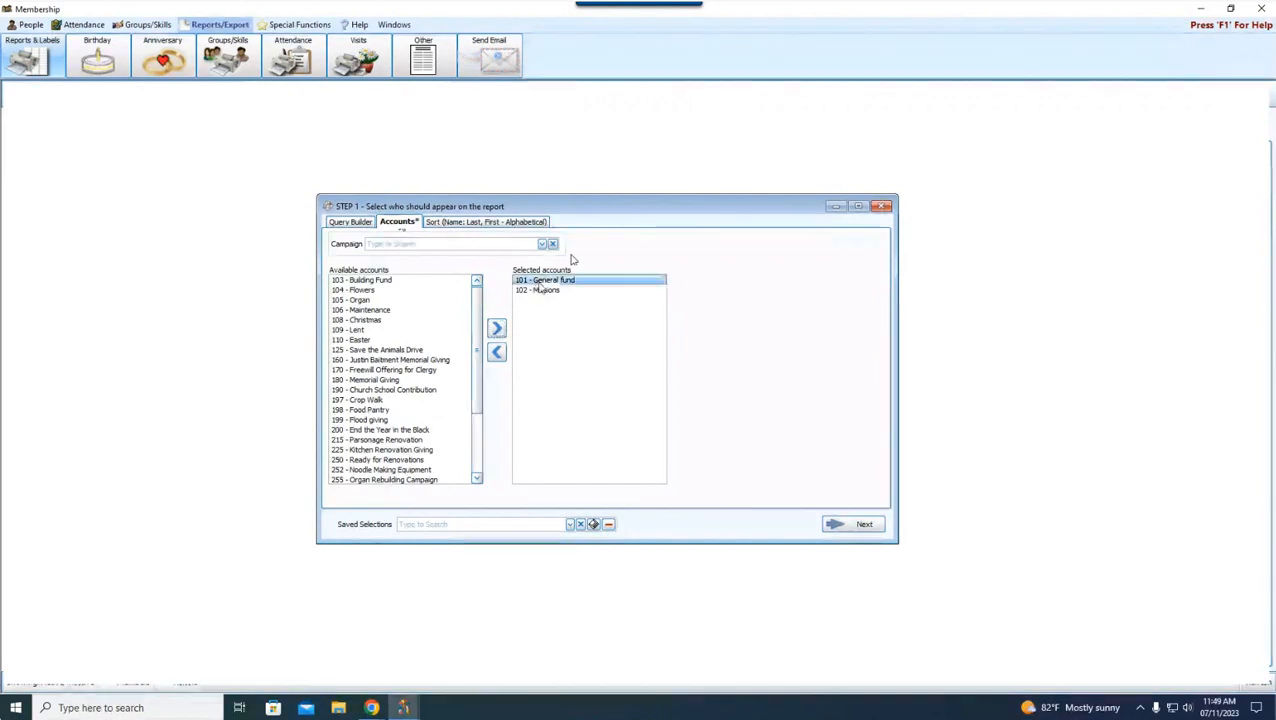
left_click(497, 352)
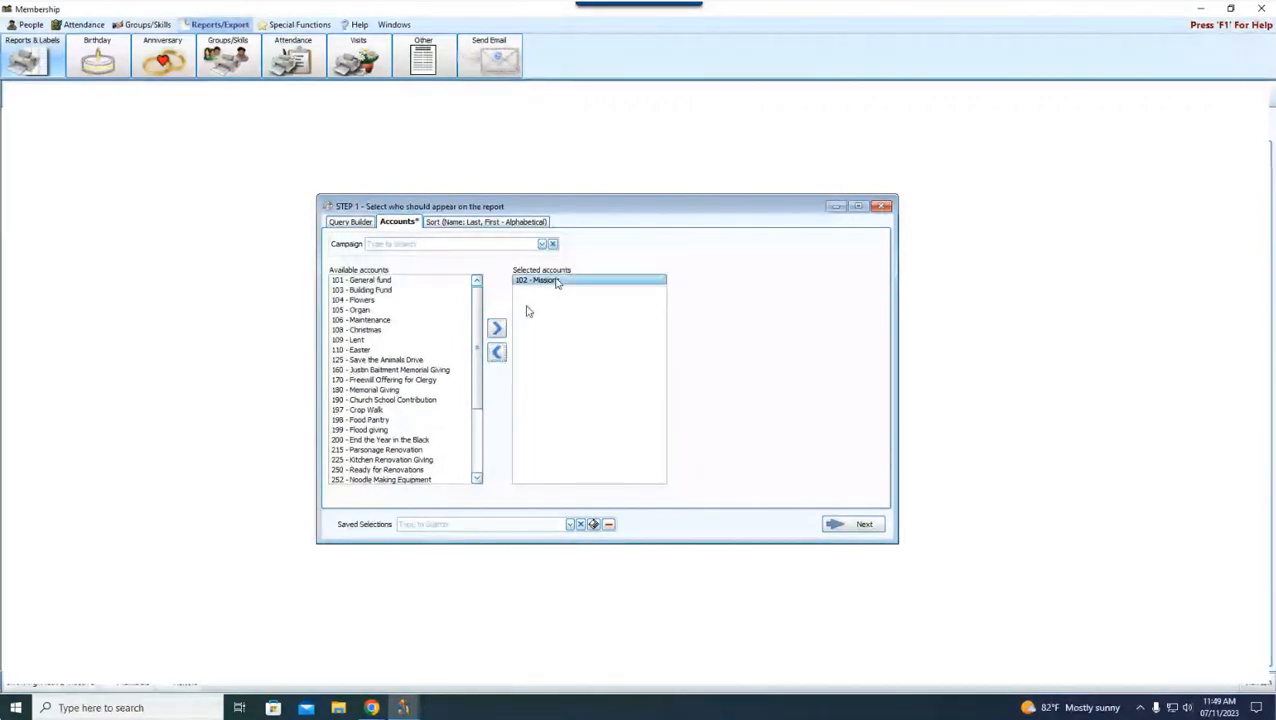
left_click(497, 352)
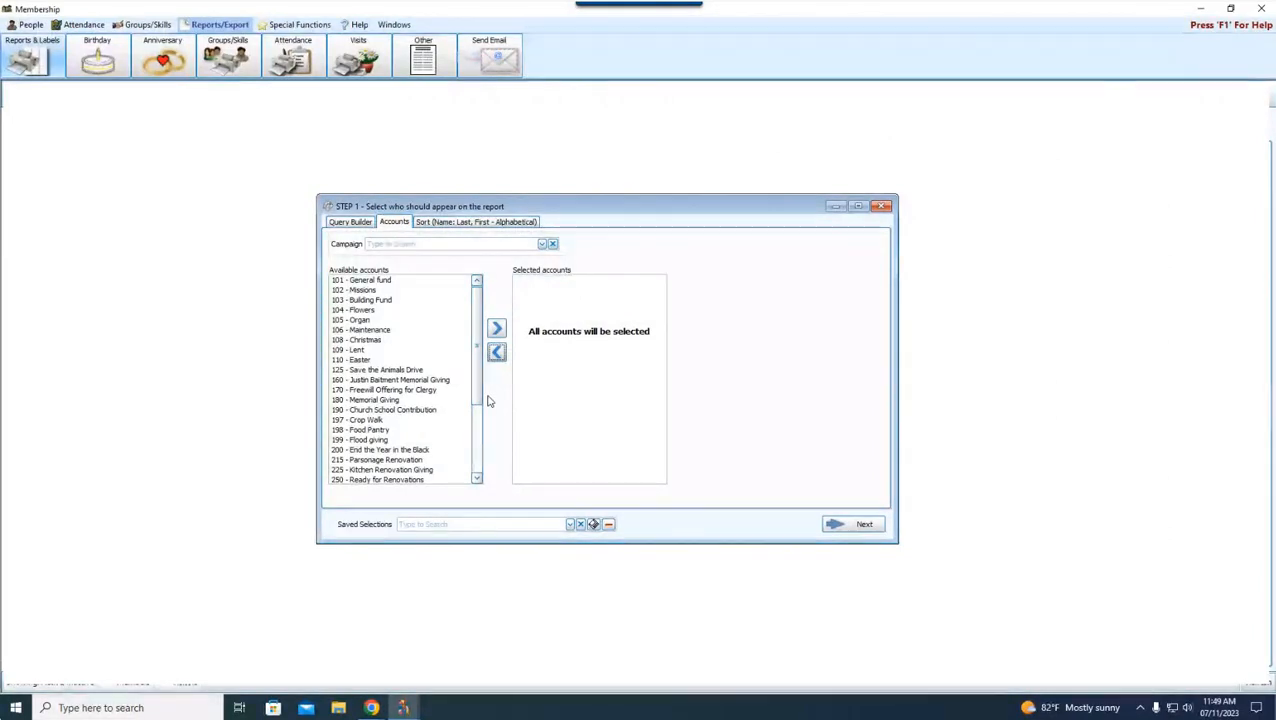
Step: Set the first sort field to Age in ascending order
left_click(446, 224)
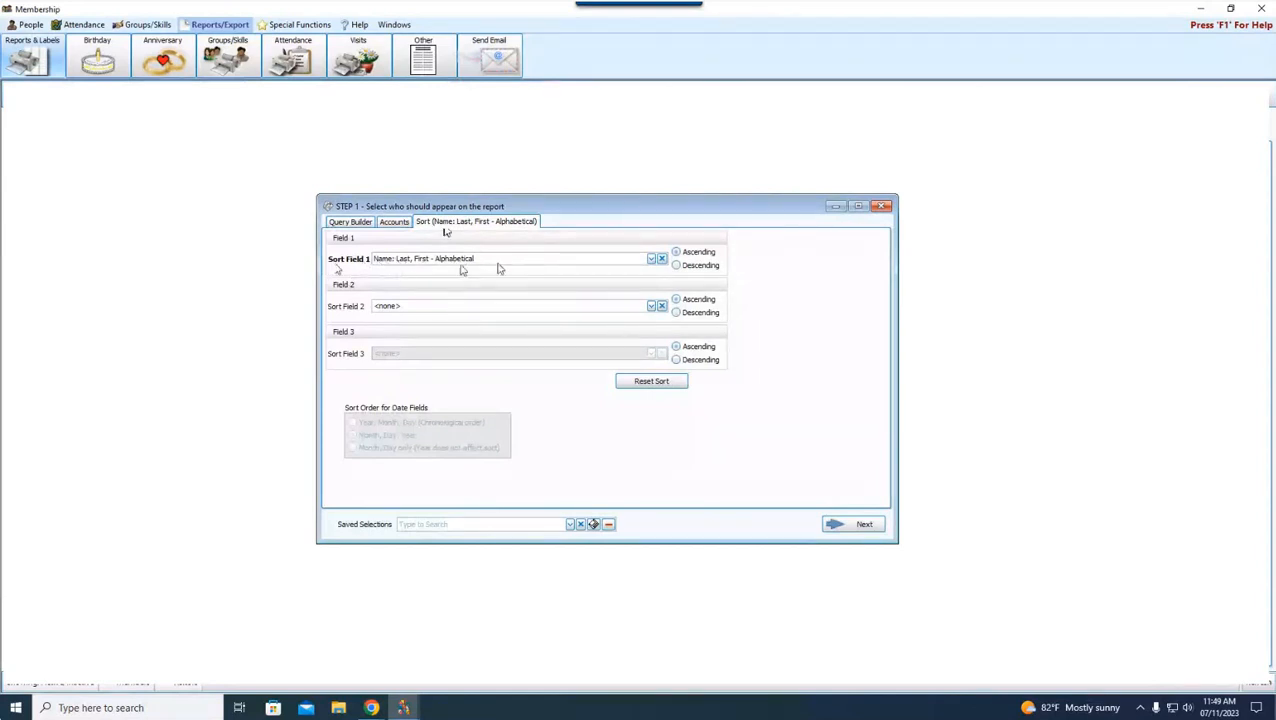
left_click(651, 259)
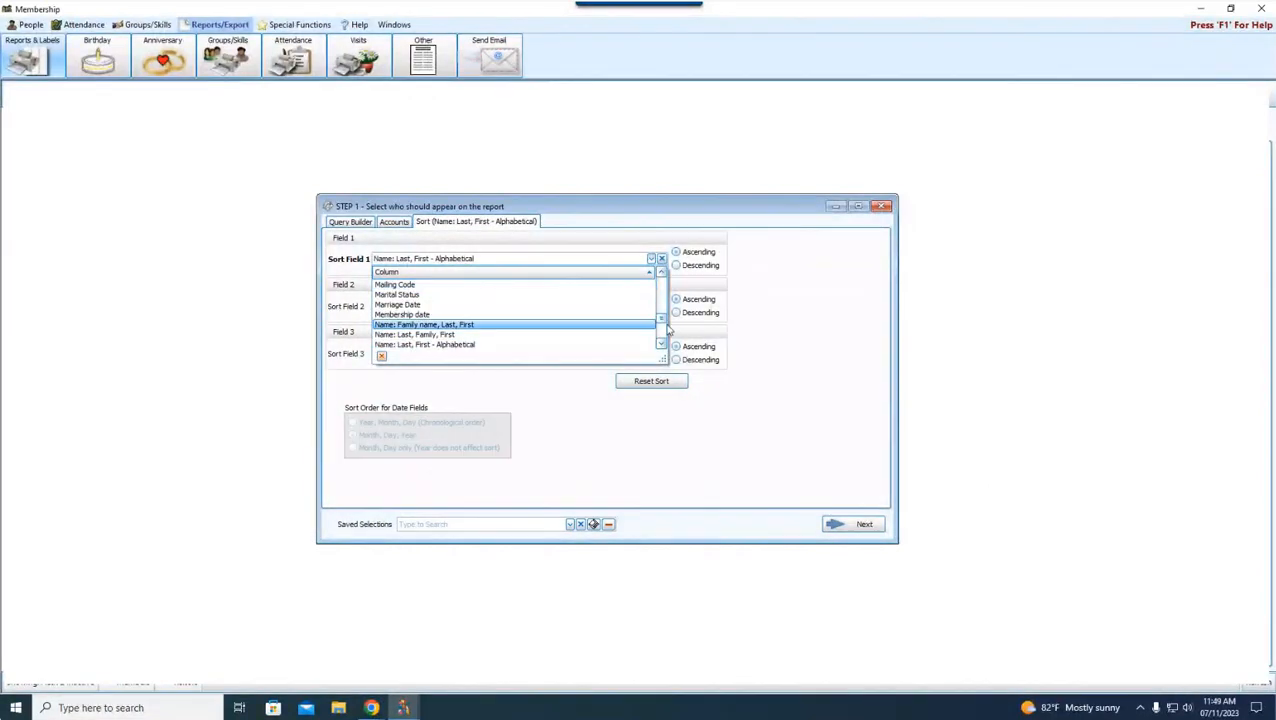
left_click_drag(661, 320, 660, 288)
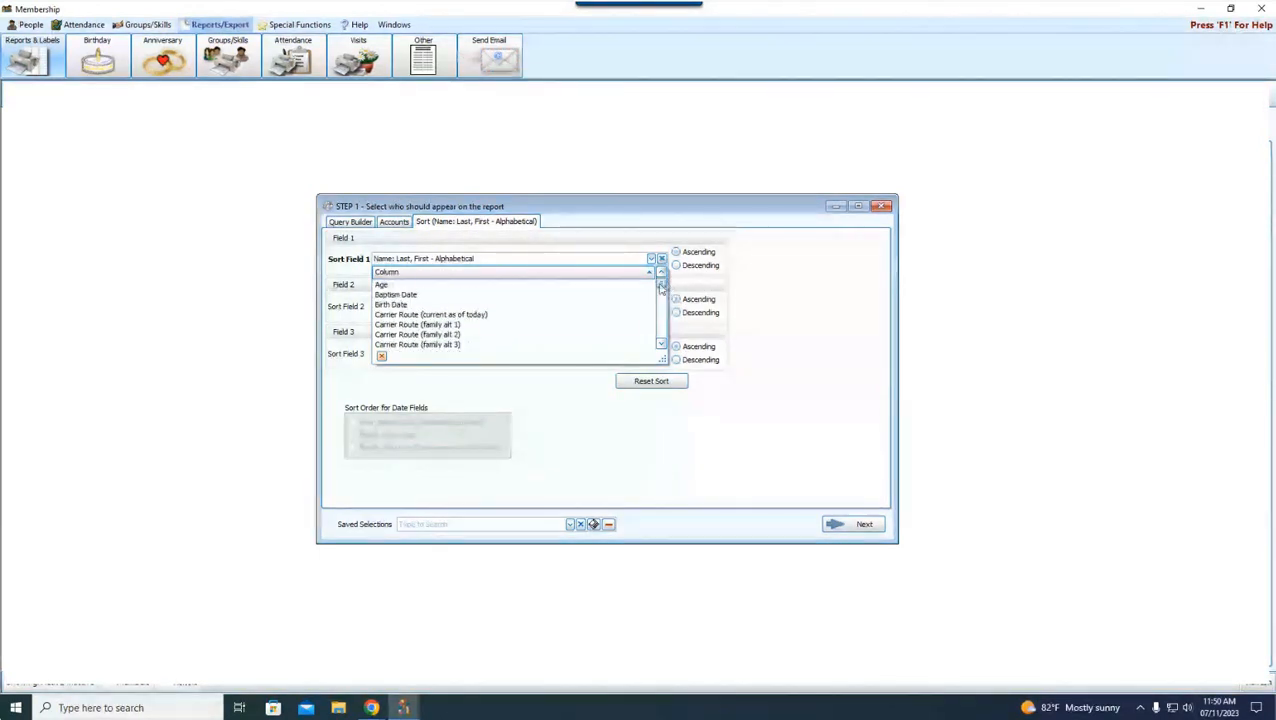
left_click(400, 287)
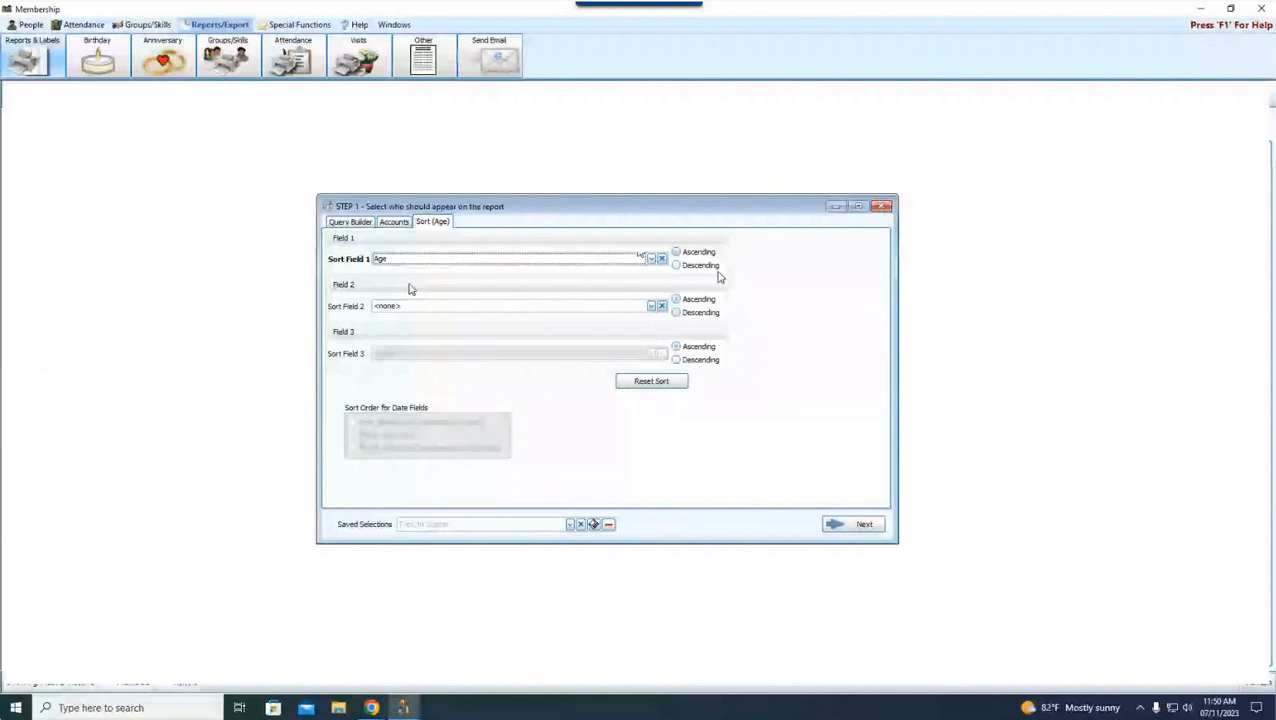
left_click(699, 253)
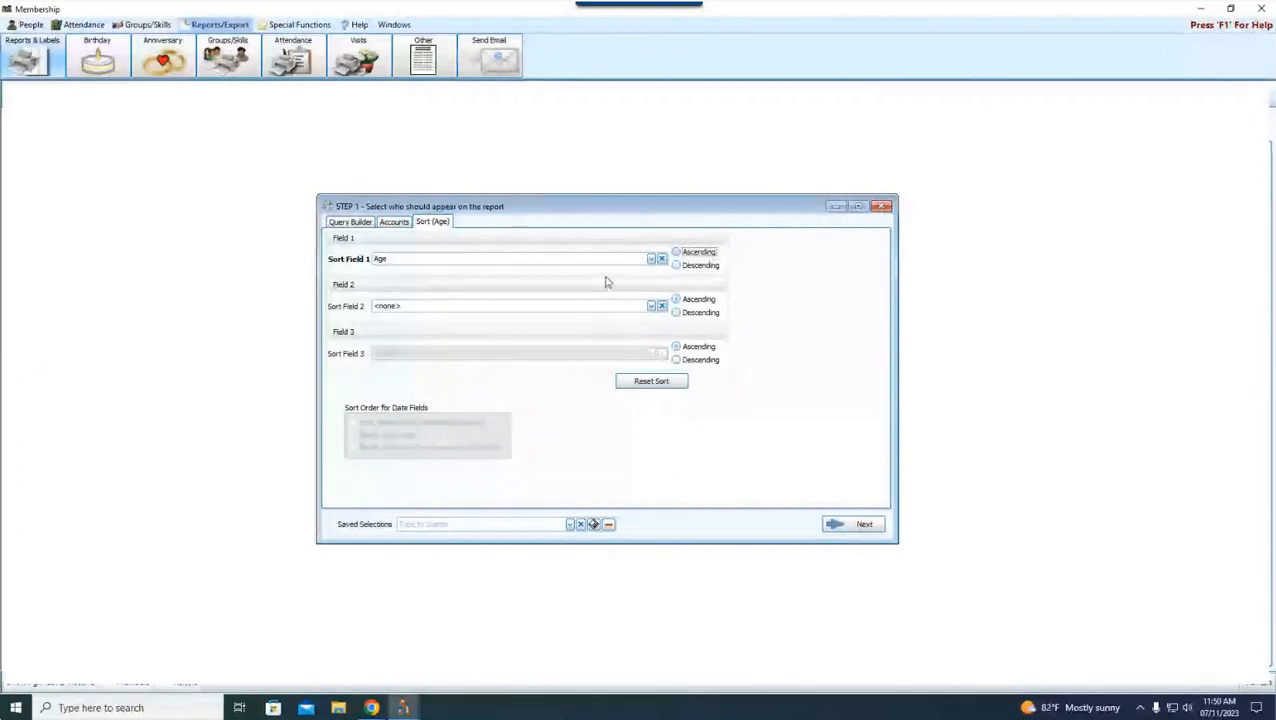
Step: Set the first sort field to Name: Last, First - Alphabetical
left_click(412, 259)
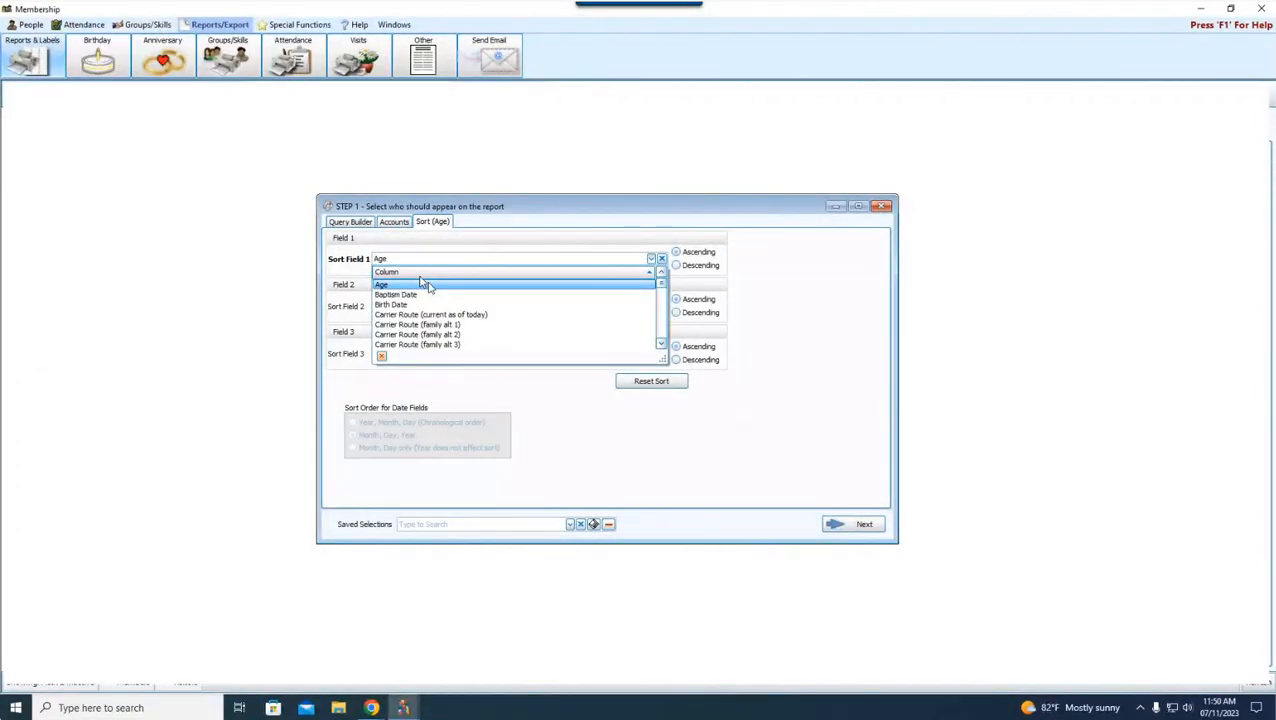
type("name, Last, First")
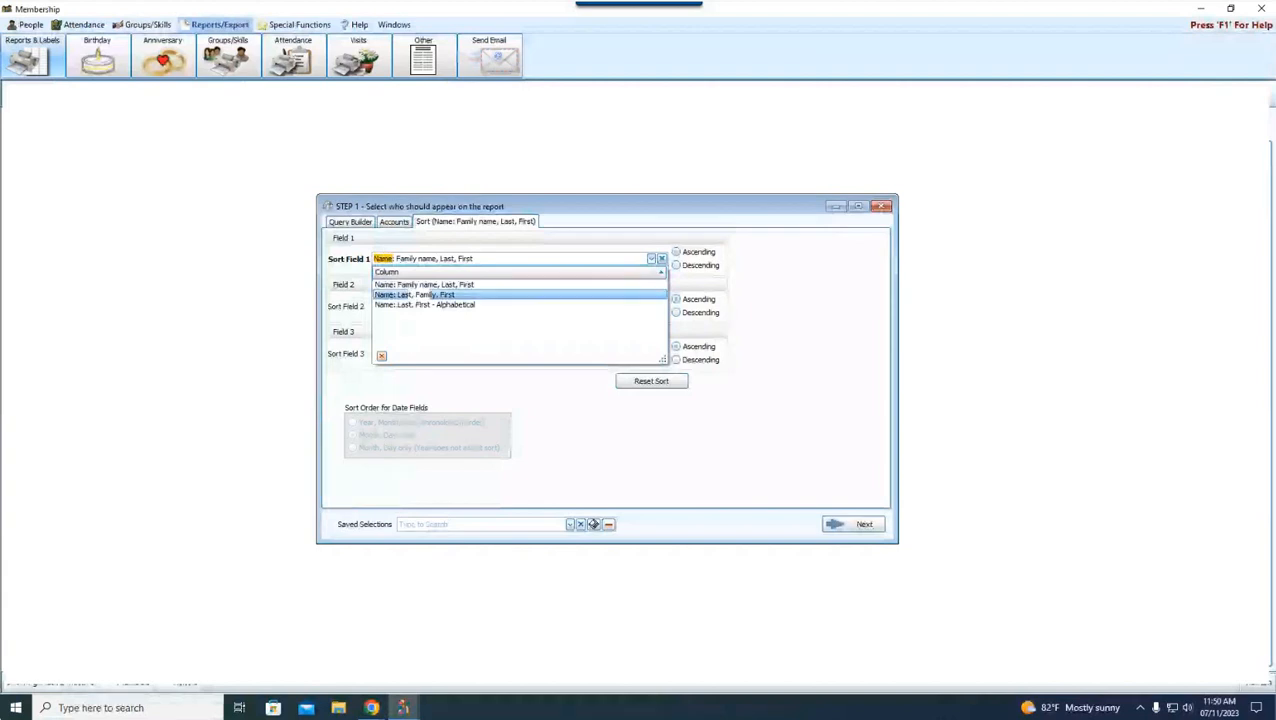
left_click(440, 304)
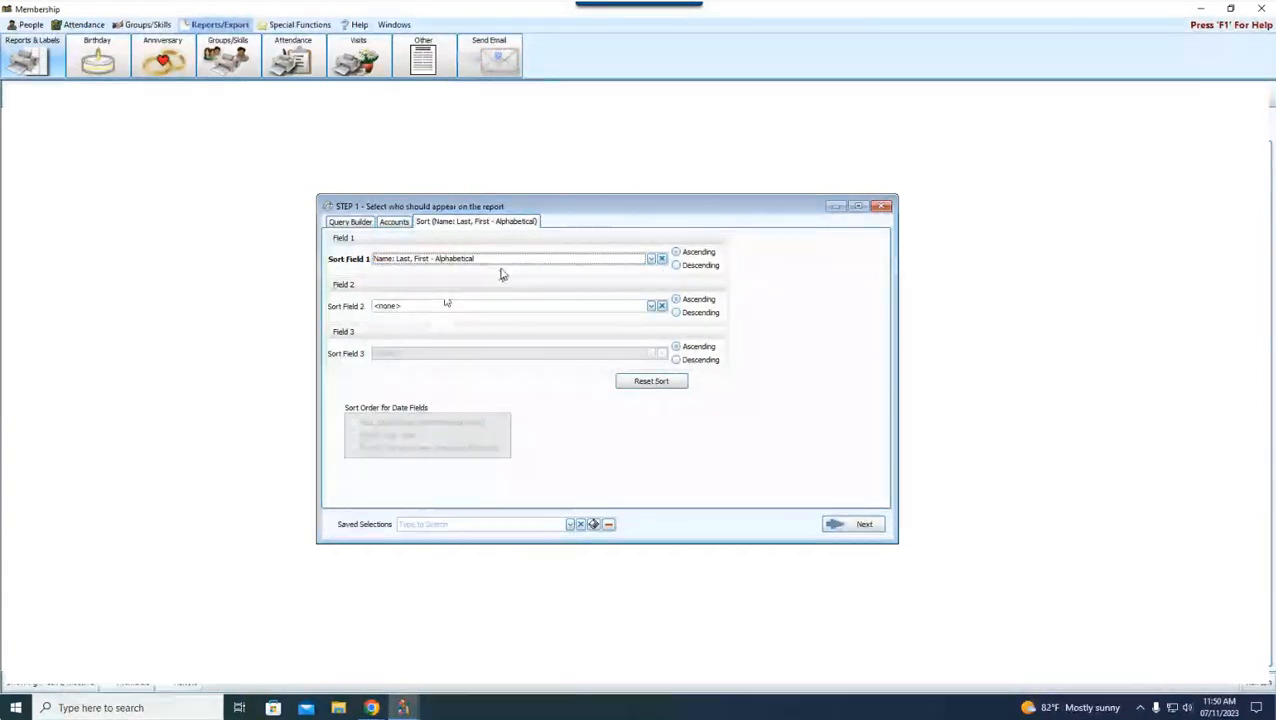
Step: Save the query selections as "Givers Ages 18-35" and choose that entry from the saved selections
left_click(343, 223)
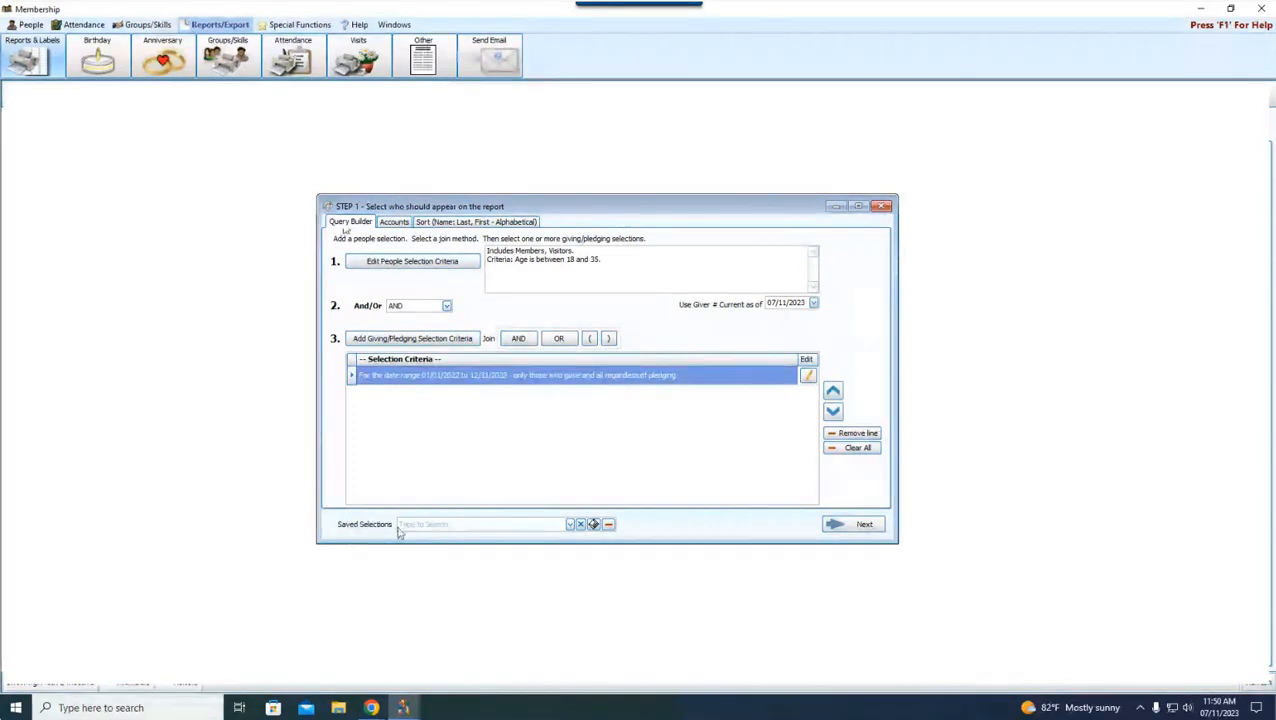
left_click(594, 525)
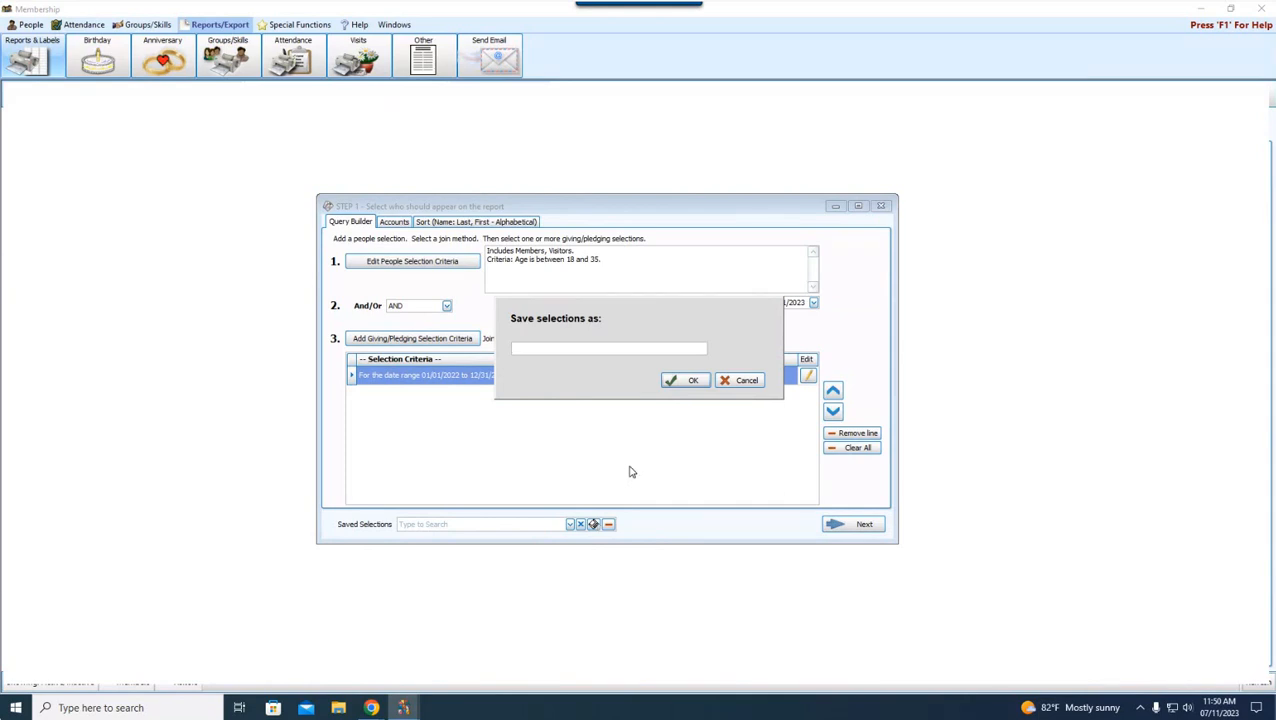
type("Givers Ages 18-35")
left_click(692, 381)
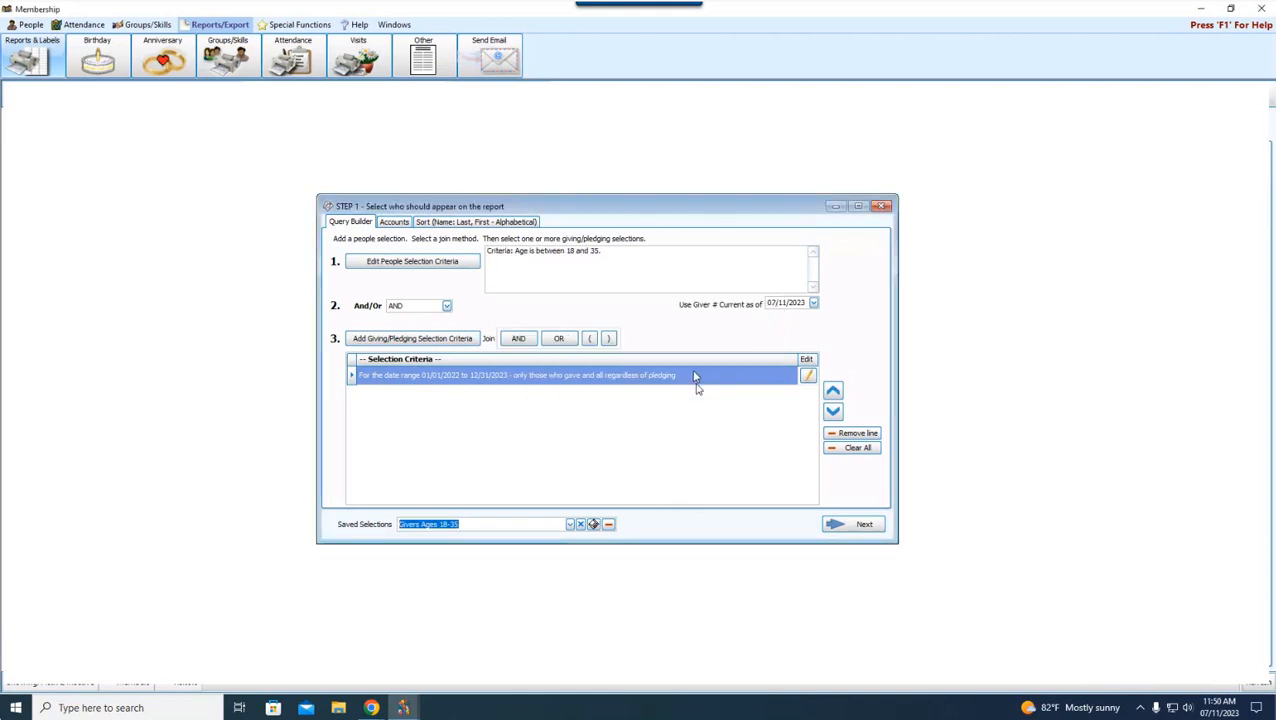
left_click(569, 524)
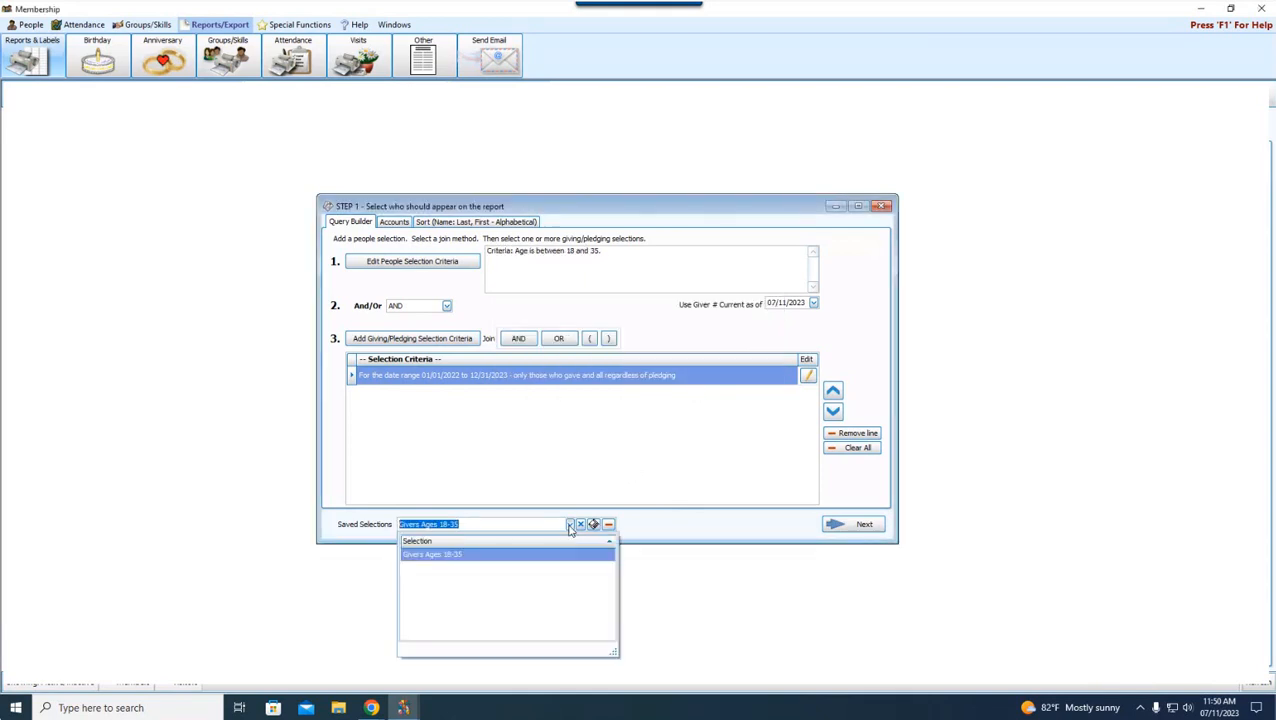
left_click(421, 556)
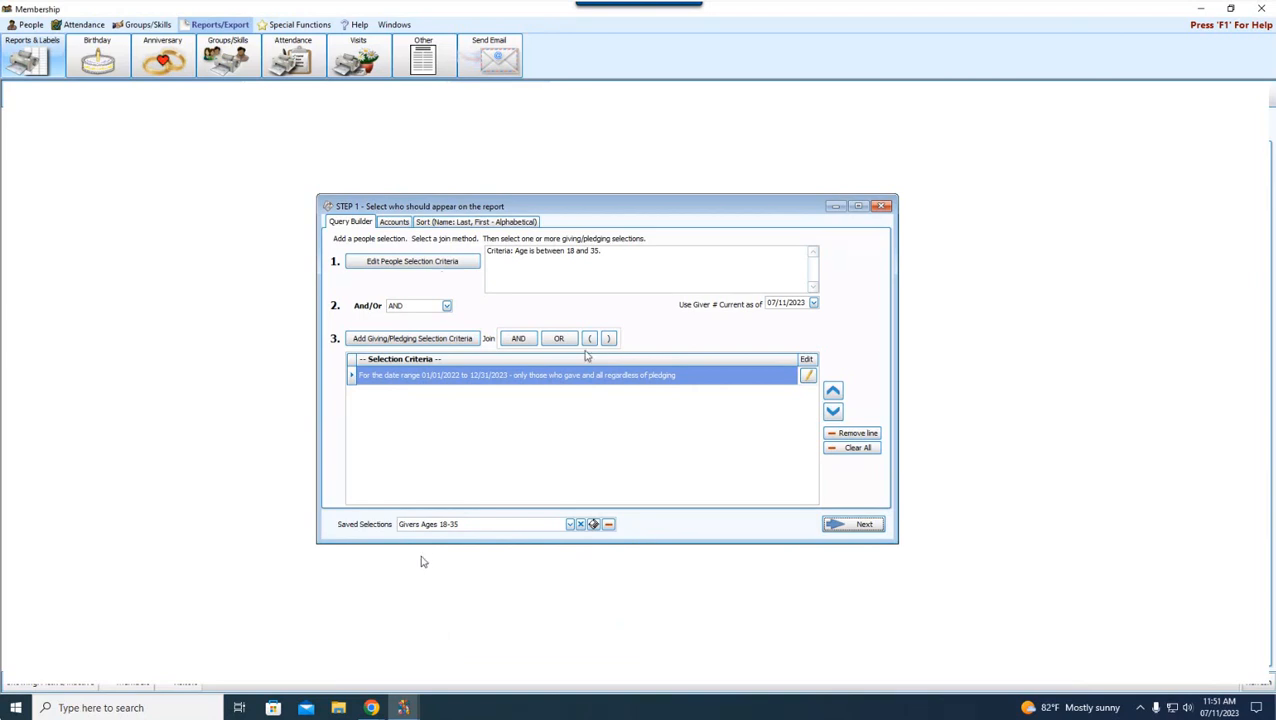
Step: Close the query window, reopen Reports and load the saved selection "Givers Ages 18-35"
left_click(882, 207)
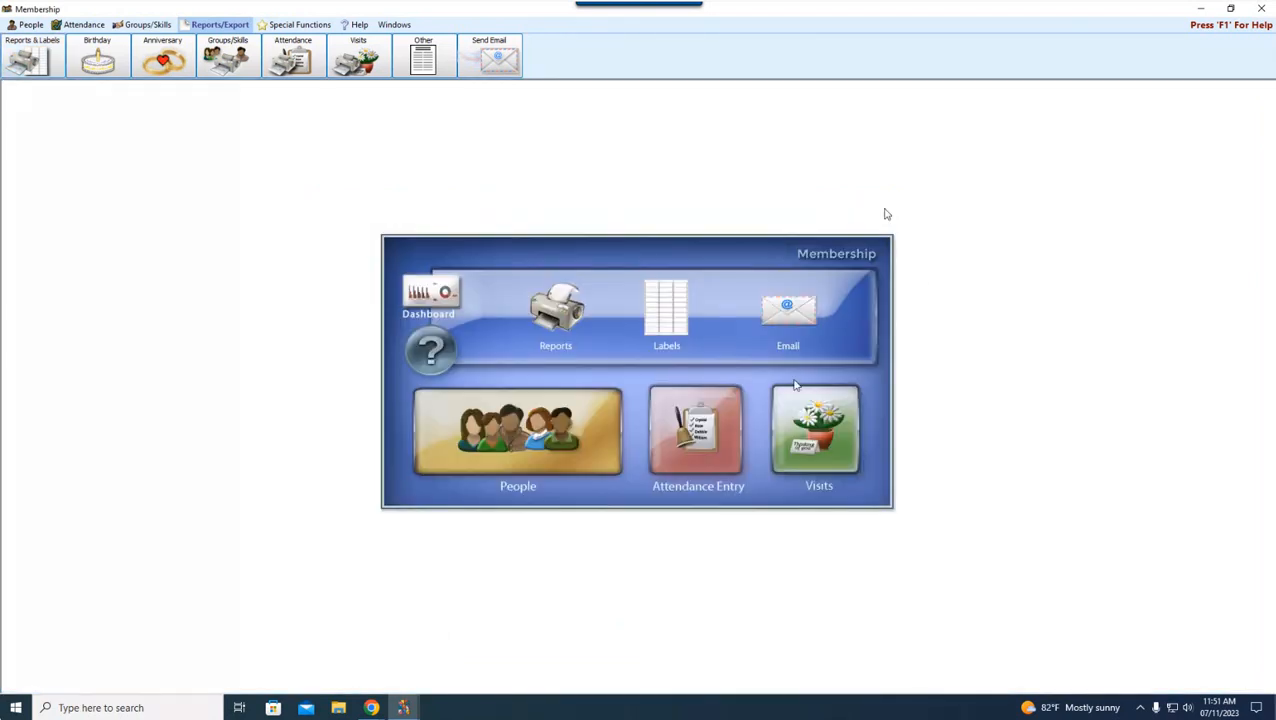
left_click(557, 312)
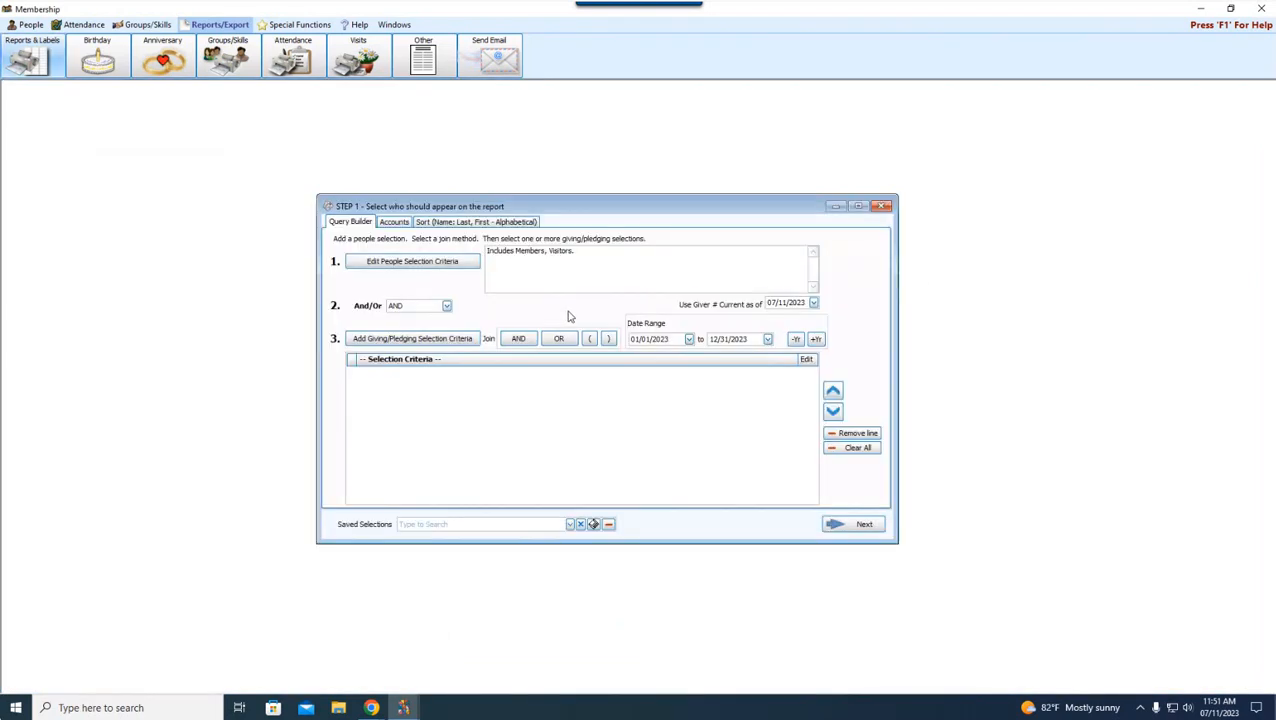
left_click(570, 525)
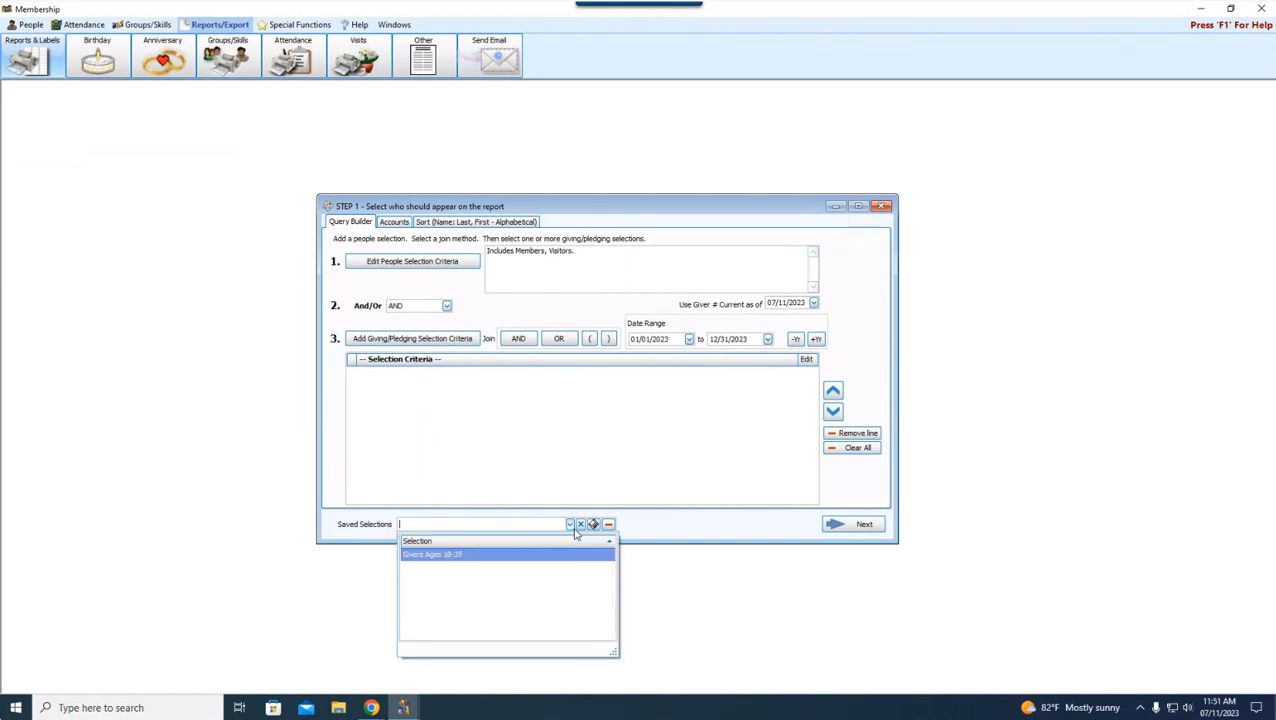
left_click(447, 555)
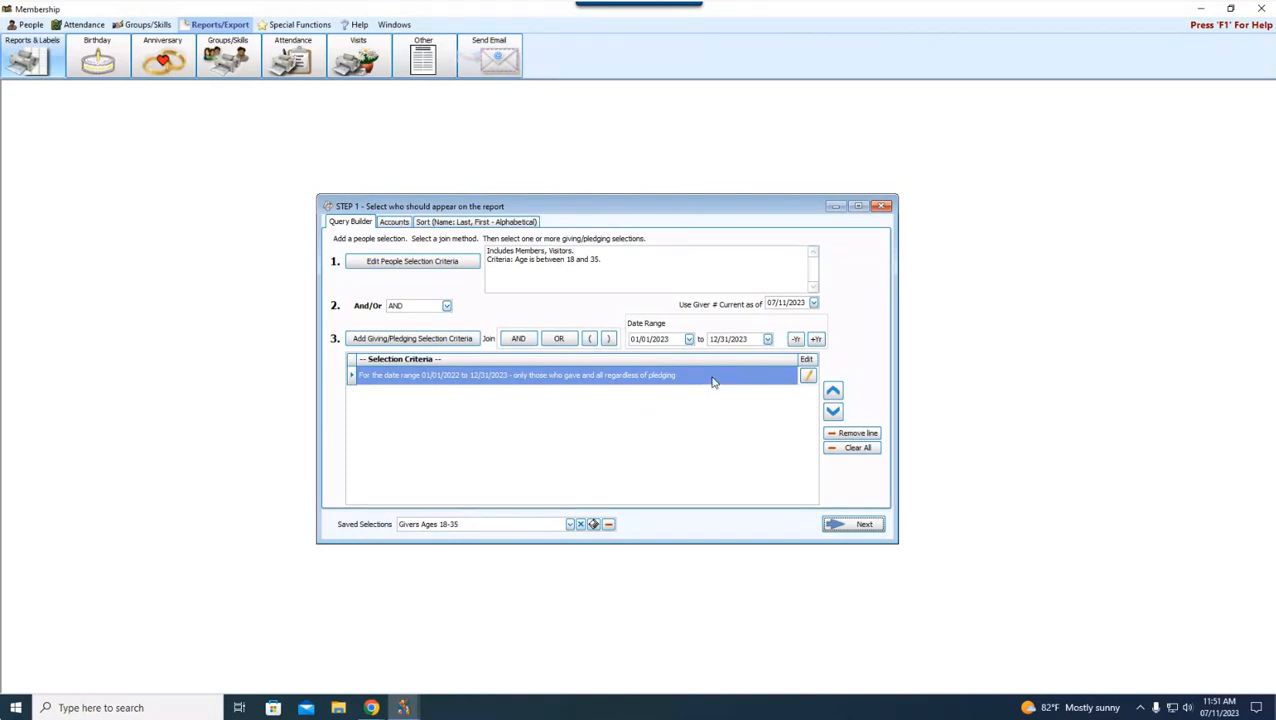
Step: Review the loaded selection's account and sort settings, and return to the query criteria
left_click(394, 221)
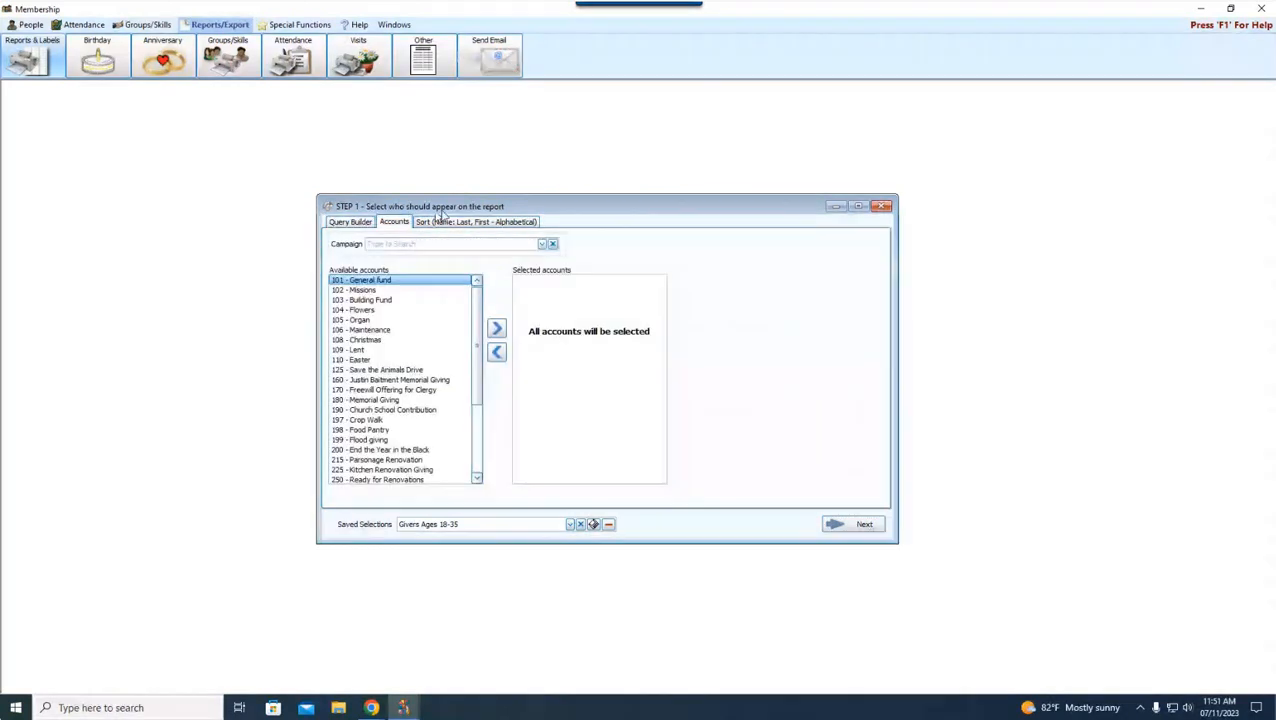
left_click(476, 221)
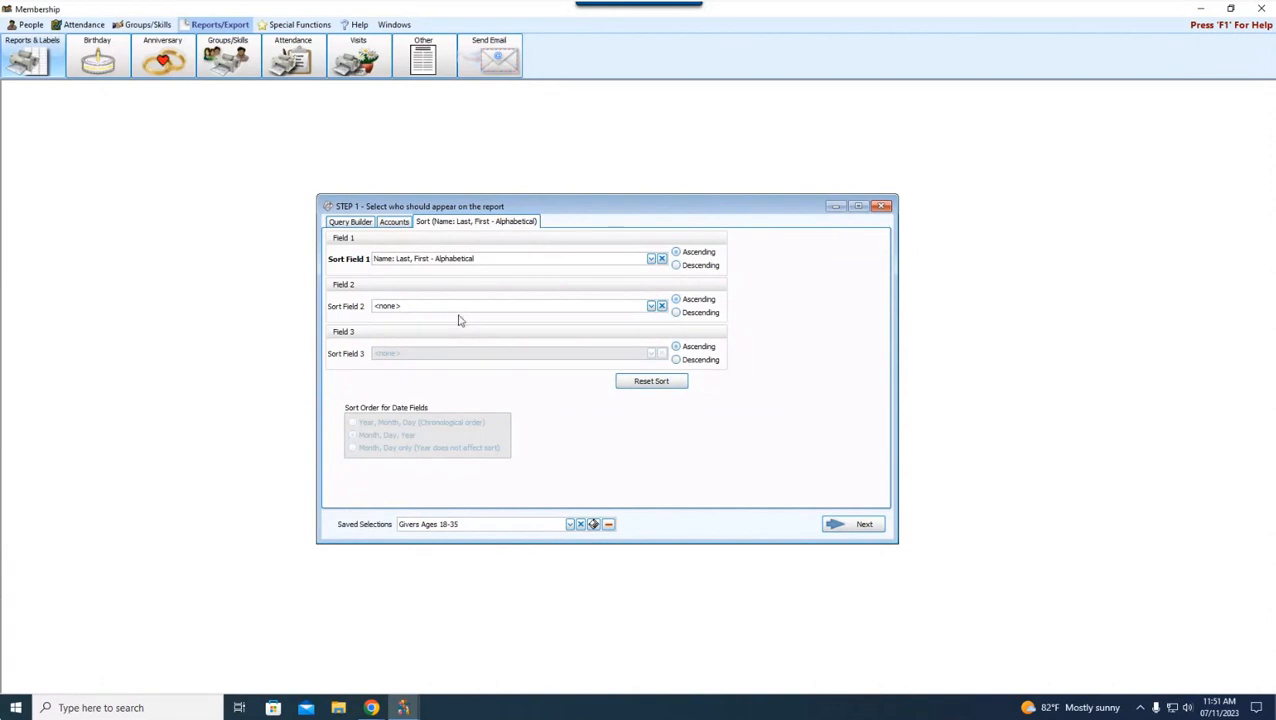
left_click(352, 222)
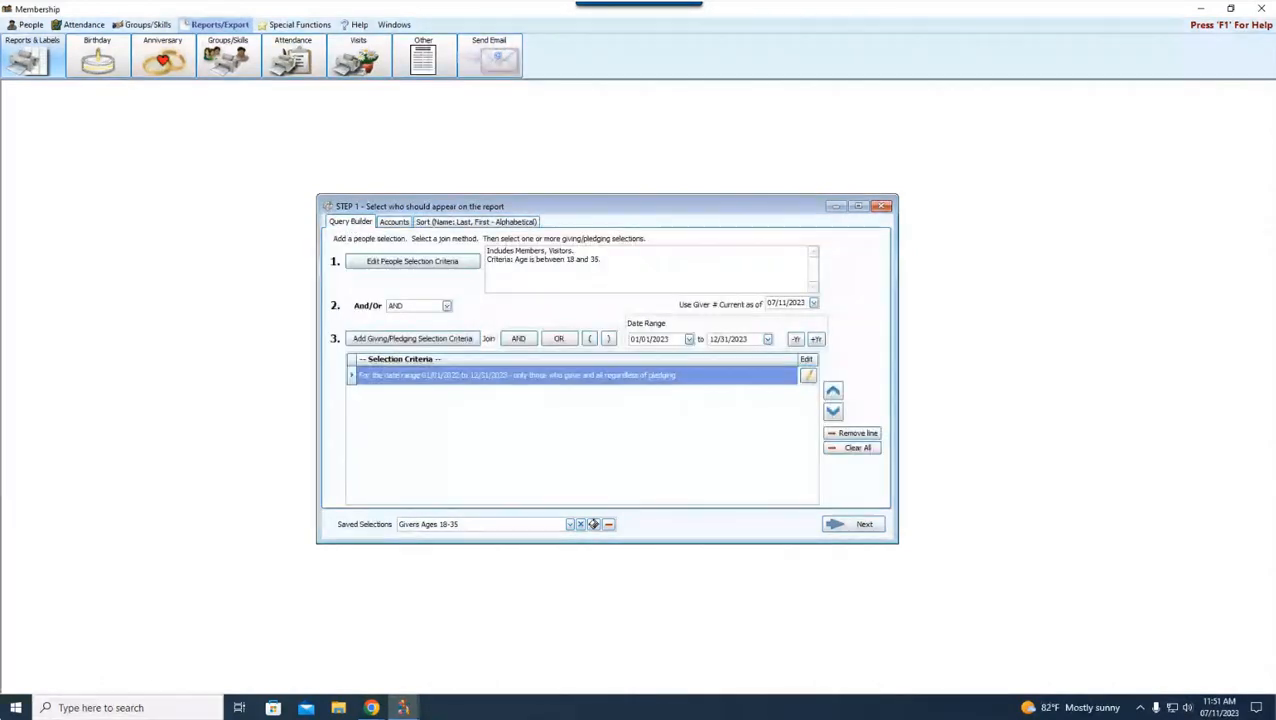